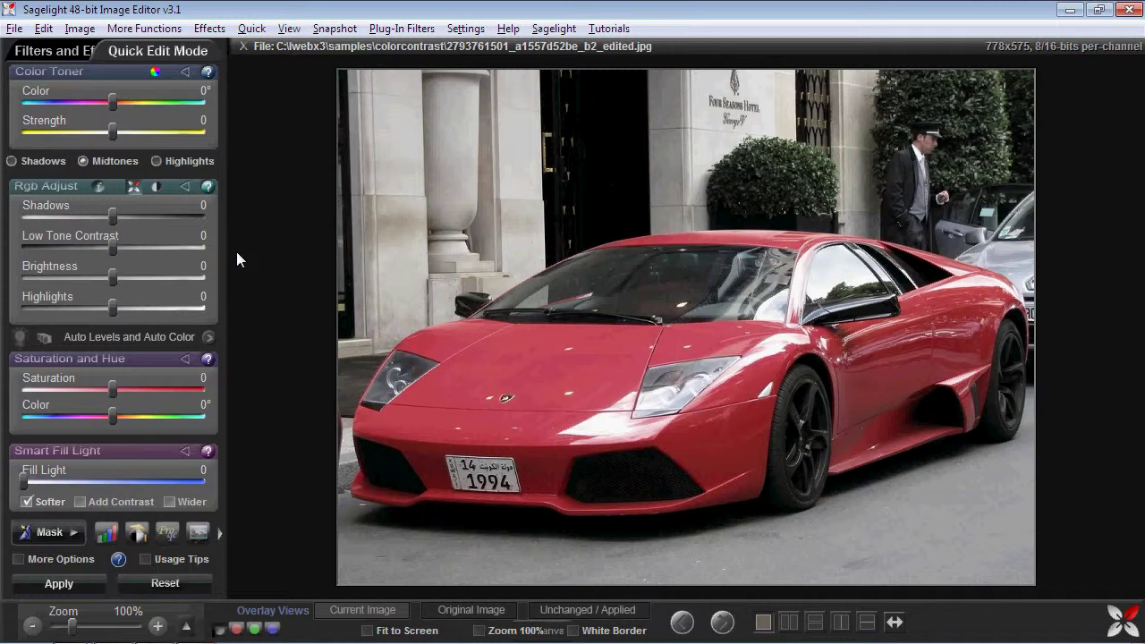
Open the Color Contrast filter on the car photo, with all settings at 0.
click(71, 59)
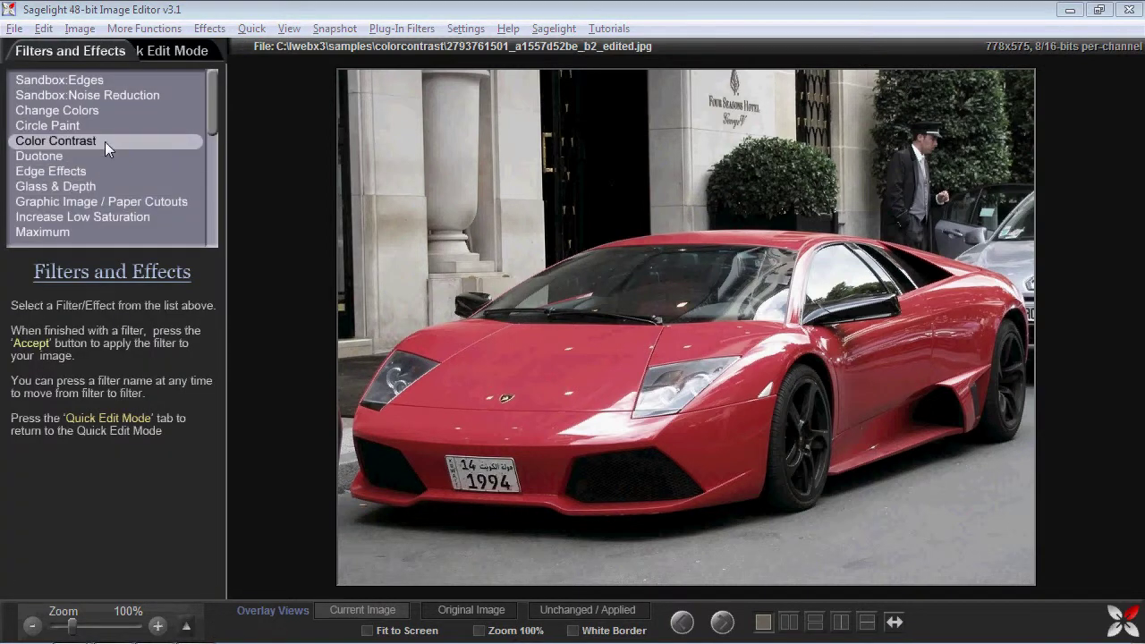
click(105, 141)
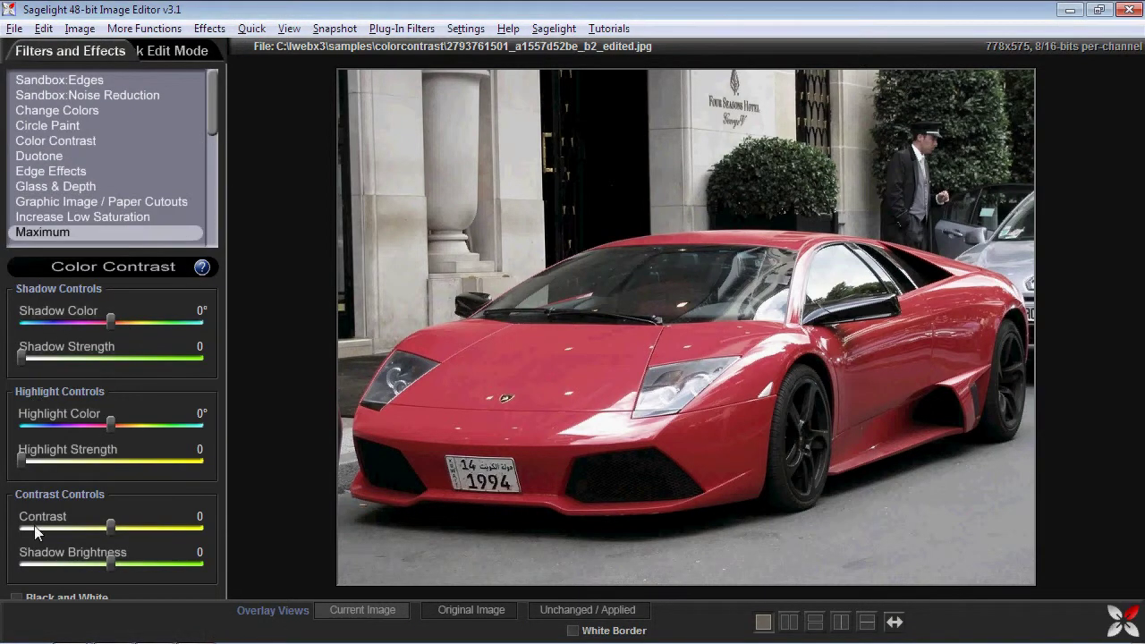
click(142, 50)
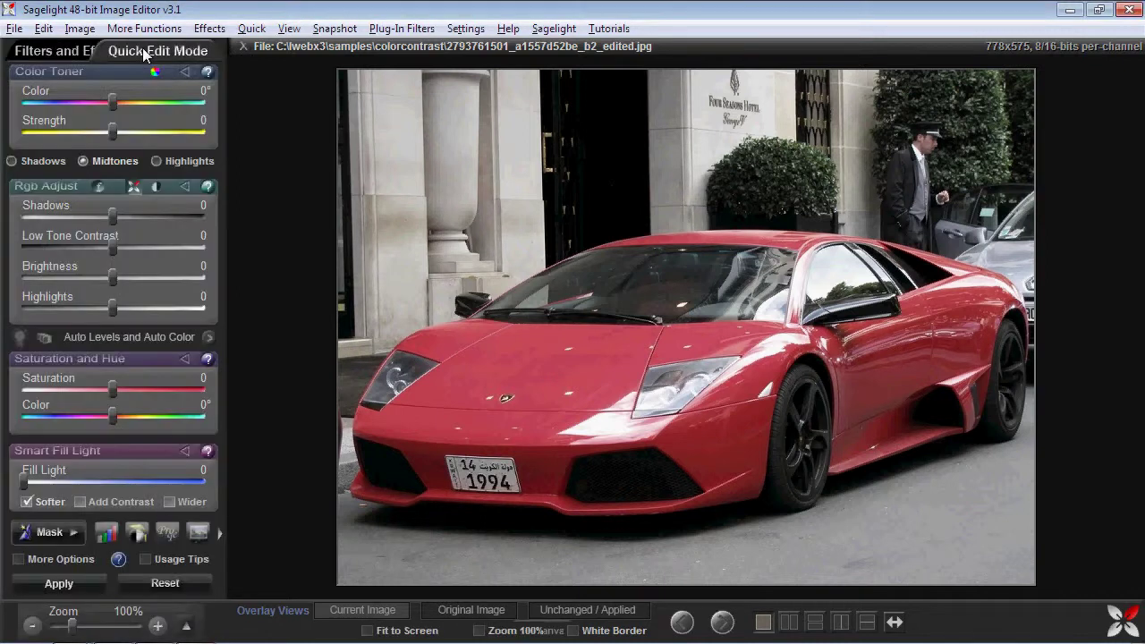
click(144, 28)
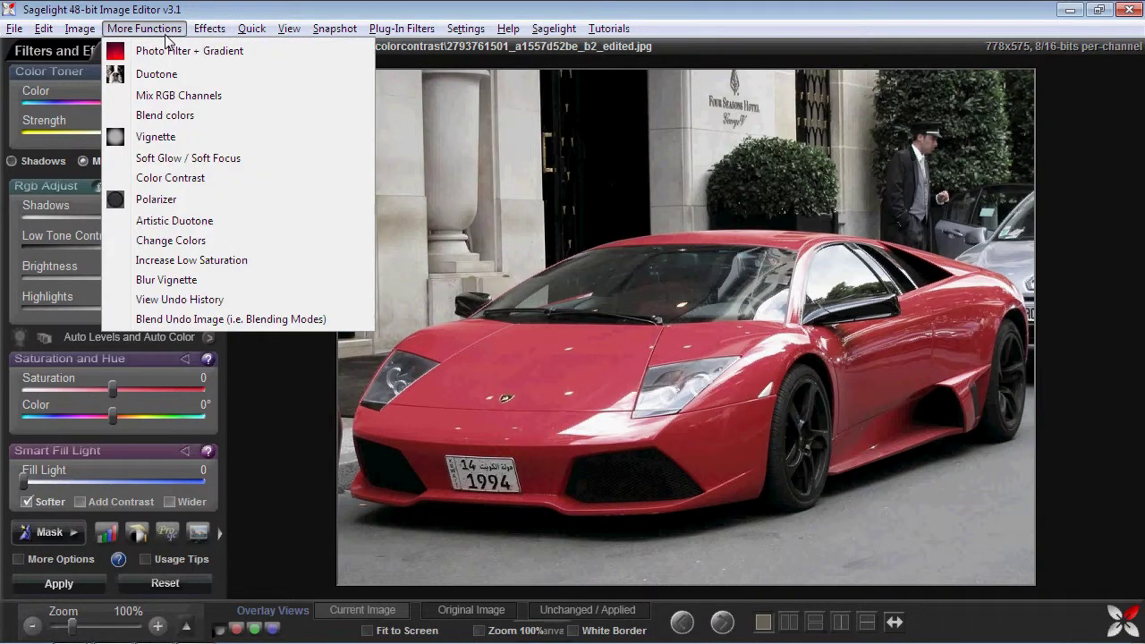
click(170, 178)
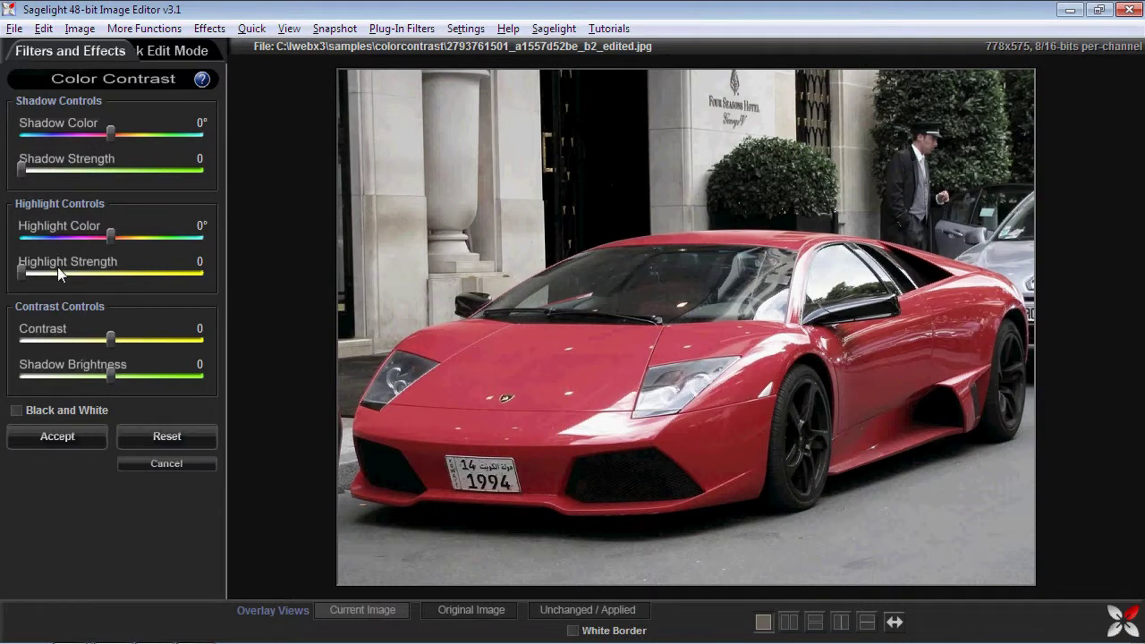
drag(24, 169, 207, 180)
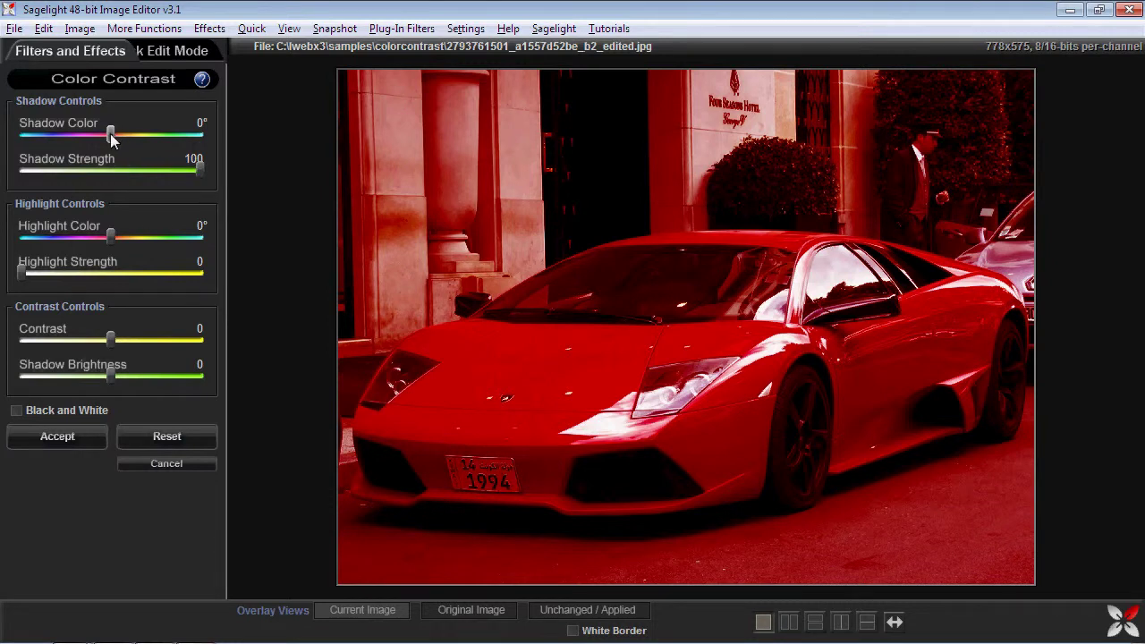
mouse_move(107, 133)
mouse_down()
mouse_move(23, 139)
mouse_move(205, 154)
mouse_move(49, 146)
mouse_move(169, 150)
mouse_move(55, 143)
mouse_move(109, 142)
mouse_up()
drag(175, 175, 16, 168)
drag(22, 273, 201, 274)
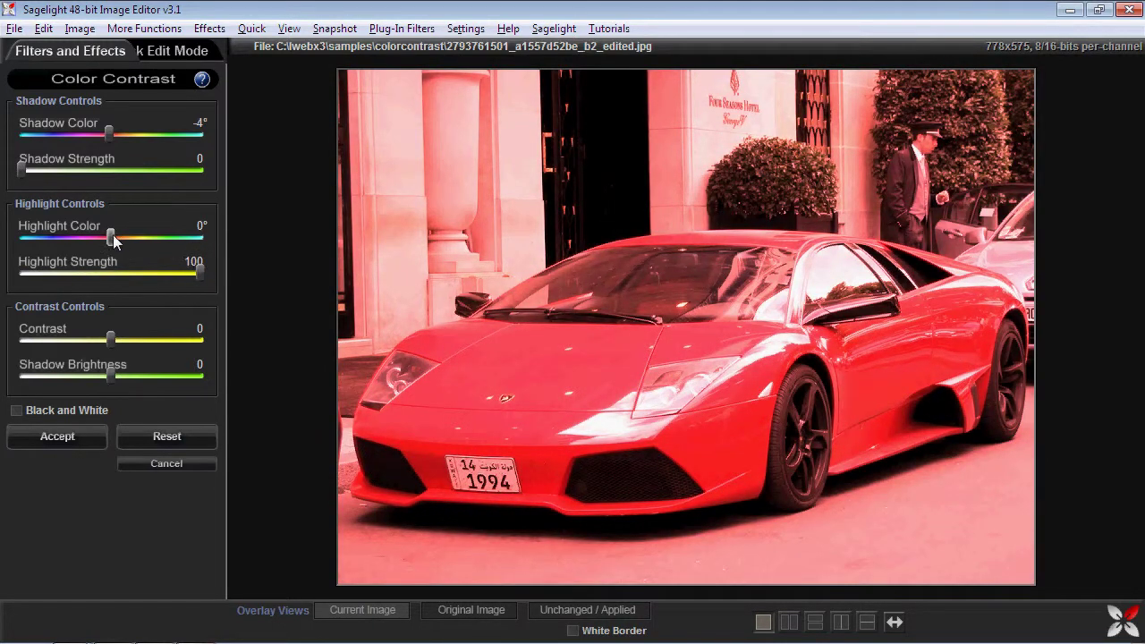
mouse_move(111, 234)
mouse_down()
mouse_move(201, 241)
mouse_move(42, 239)
mouse_move(197, 243)
mouse_move(43, 238)
mouse_move(110, 239)
mouse_up()
click(178, 436)
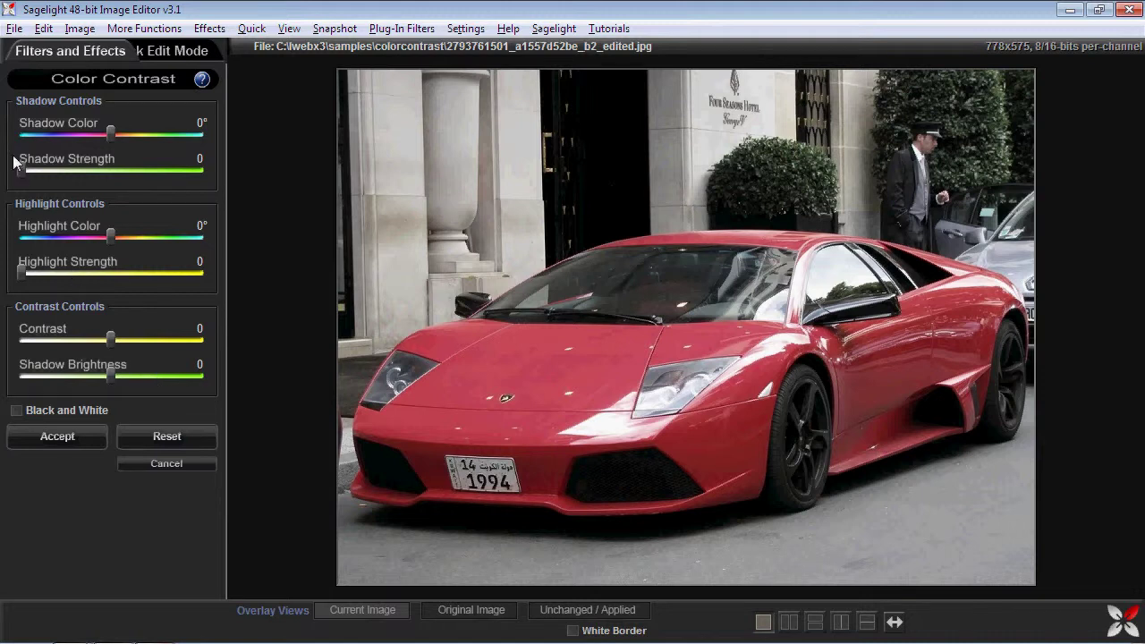
Add shadow and highlight tints to the car photo, trying different hues and strengths.
drag(29, 171, 77, 170)
drag(37, 271, 95, 271)
drag(77, 169, 100, 165)
drag(93, 273, 113, 271)
drag(110, 132, 67, 135)
drag(110, 236, 162, 238)
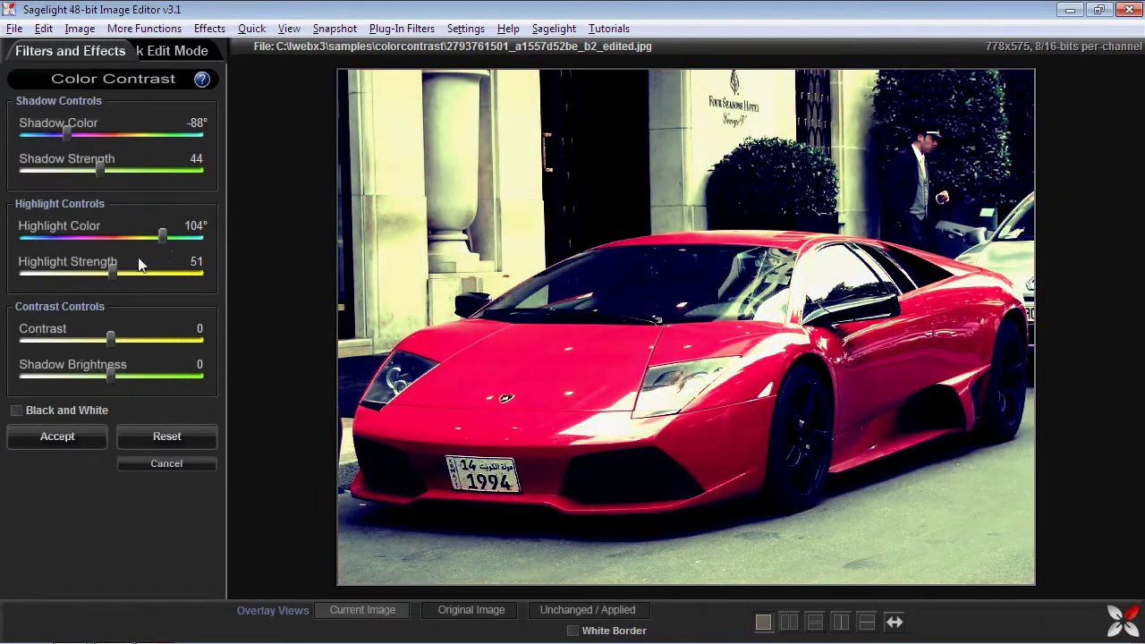
drag(99, 274, 108, 274)
drag(61, 148, 90, 145)
Settle on purplish shadows at -67°, strength 66, and cream highlights at 100°, strength 55.
drag(109, 272, 136, 271)
drag(101, 170, 137, 177)
drag(87, 137, 68, 135)
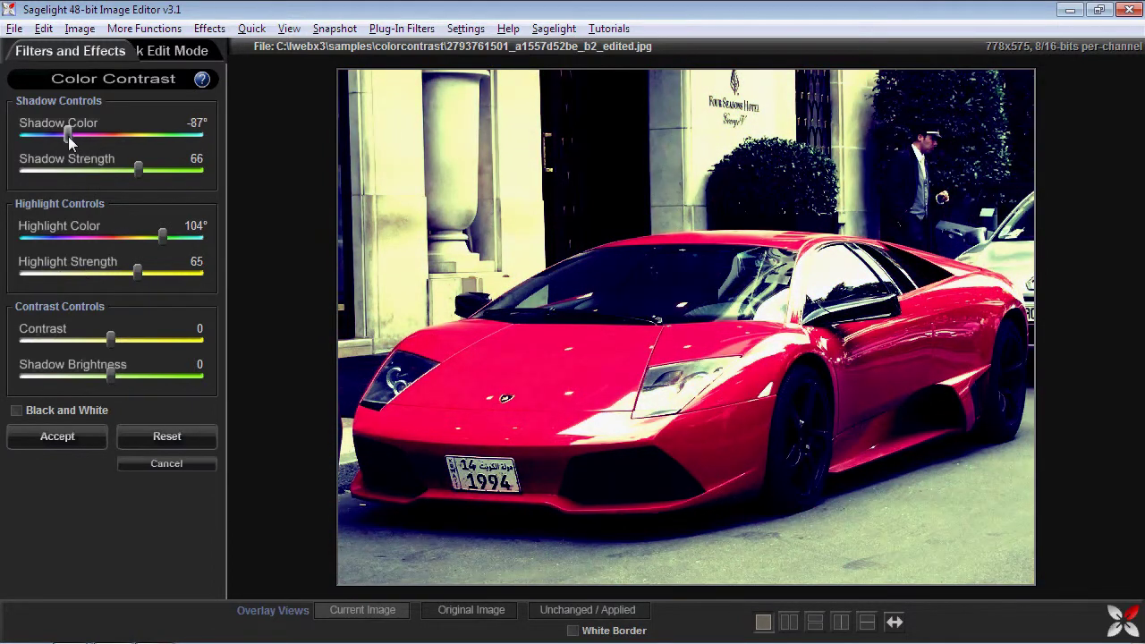
mouse_move(161, 235)
mouse_down()
mouse_move(141, 232)
mouse_move(176, 234)
mouse_move(162, 235)
mouse_up()
drag(68, 134, 156, 138)
mouse_move(142, 264)
mouse_down()
mouse_move(156, 263)
mouse_move(112, 264)
mouse_move(122, 259)
mouse_up()
drag(156, 134, 79, 136)
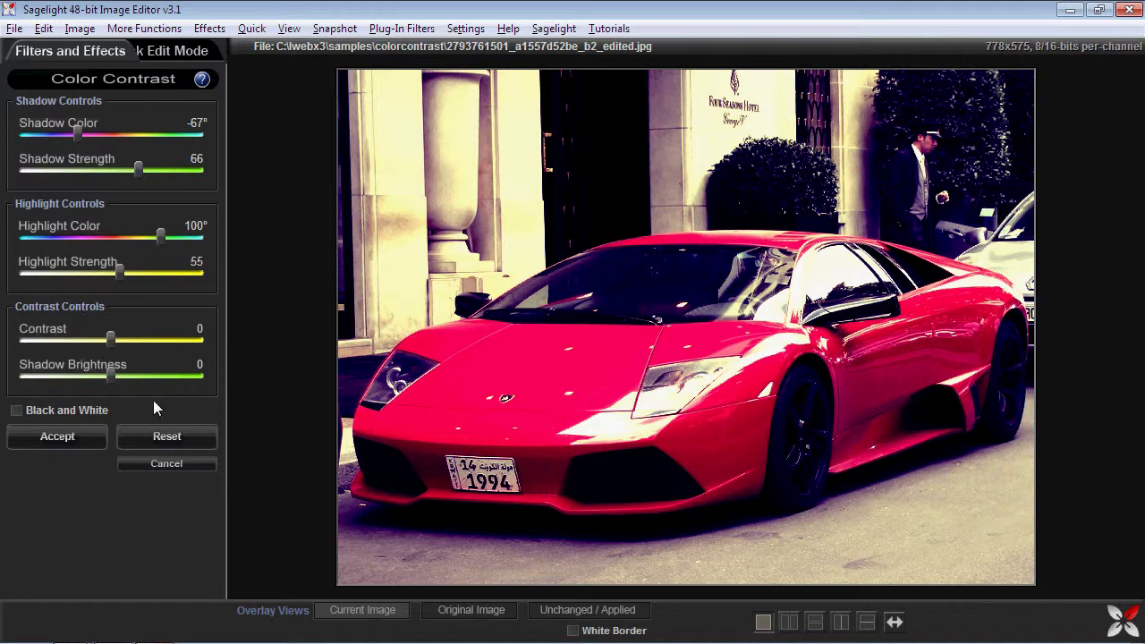
Experiment with shadow and highlight tint strengths, ending on a strong highlight tint.
drag(120, 269, 191, 269)
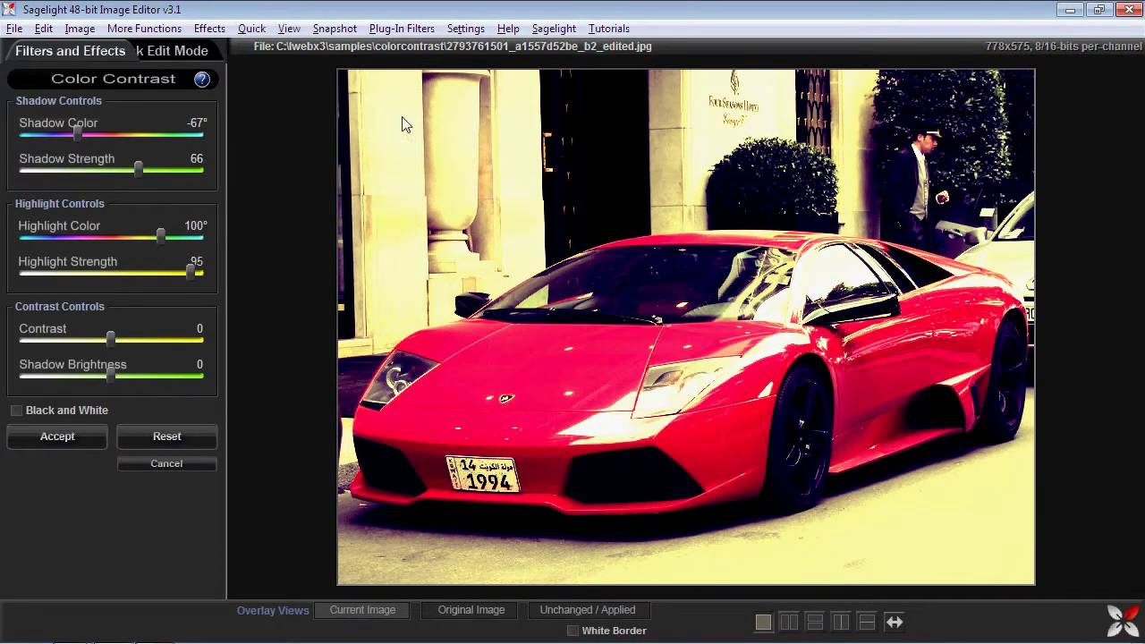
drag(191, 269, 22, 270)
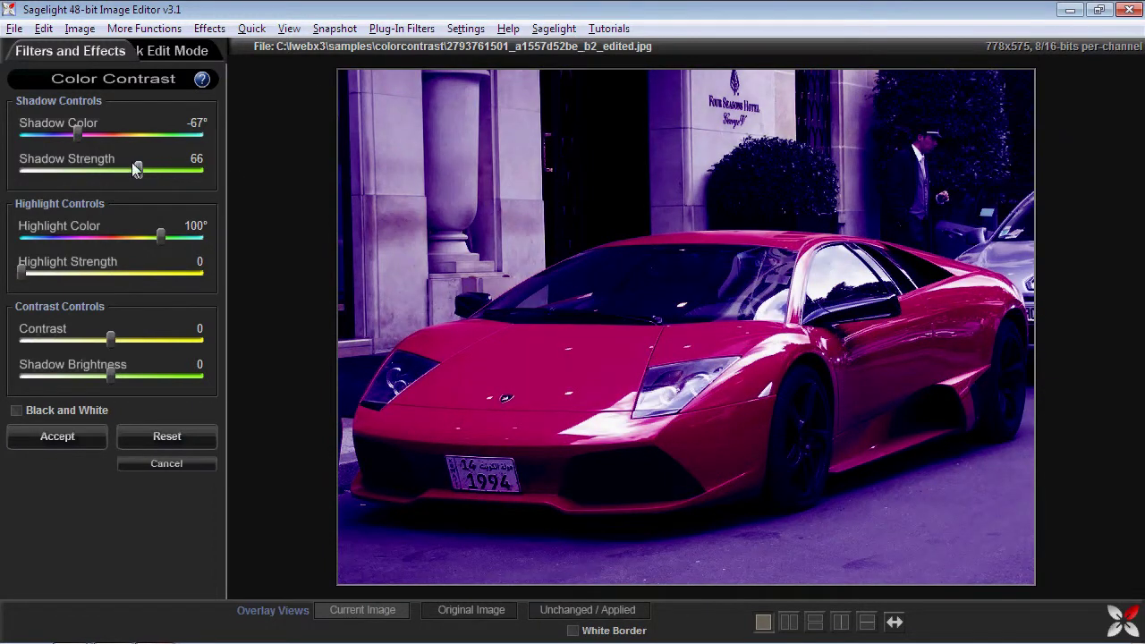
drag(136, 168, 191, 165)
drag(78, 135, 124, 136)
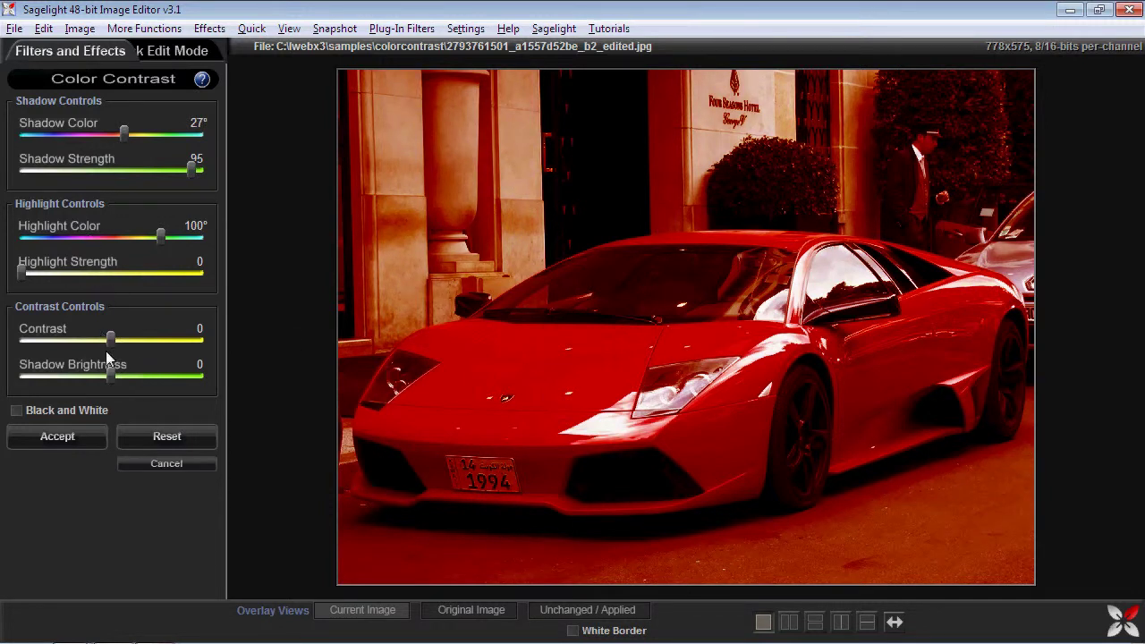
mouse_move(105, 372)
mouse_down()
mouse_move(85, 371)
mouse_move(175, 371)
mouse_move(88, 368)
mouse_move(117, 368)
mouse_up()
drag(135, 160, 19, 170)
drag(22, 273, 193, 273)
Shift highlights toward magenta-red and tune contrast near -17 and shadow brightness near 33.
drag(111, 339, 69, 336)
drag(120, 373, 72, 332)
drag(160, 234, 106, 234)
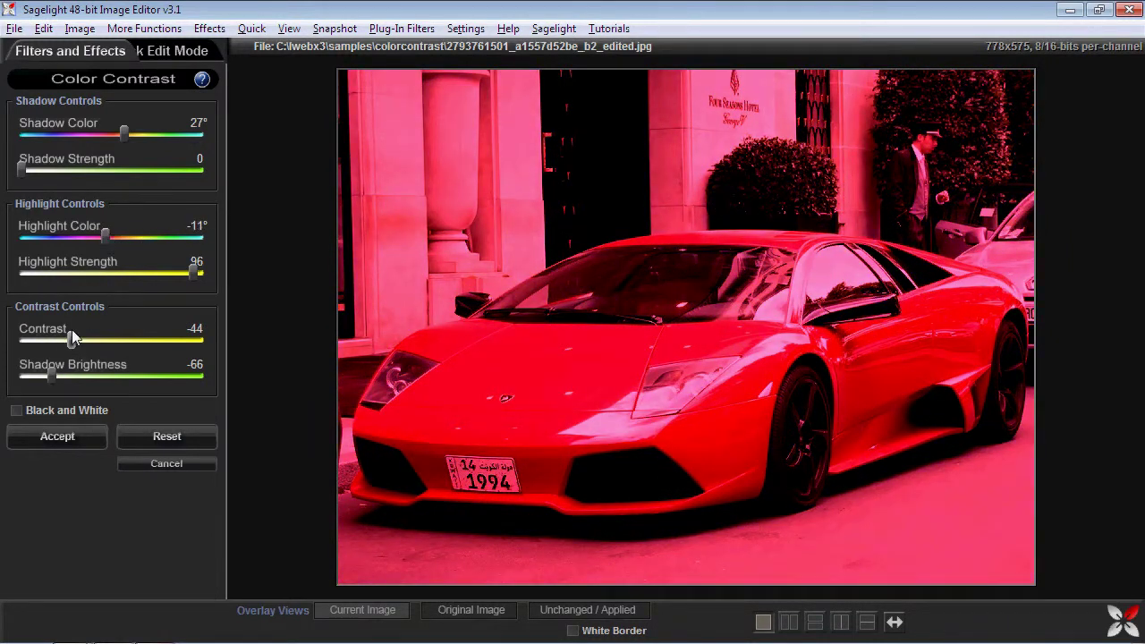
drag(71, 336, 89, 337)
drag(50, 370, 66, 370)
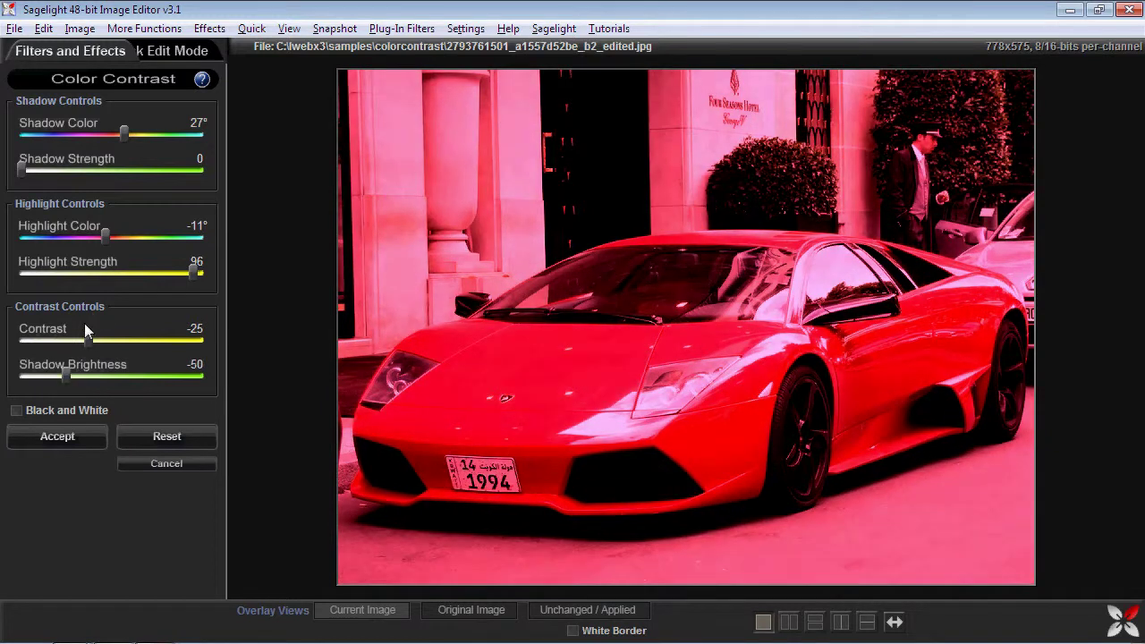
drag(68, 168, 63, 132)
drag(68, 375, 55, 340)
mouse_move(131, 373)
mouse_down()
mouse_move(162, 380)
mouse_move(141, 374)
mouse_up()
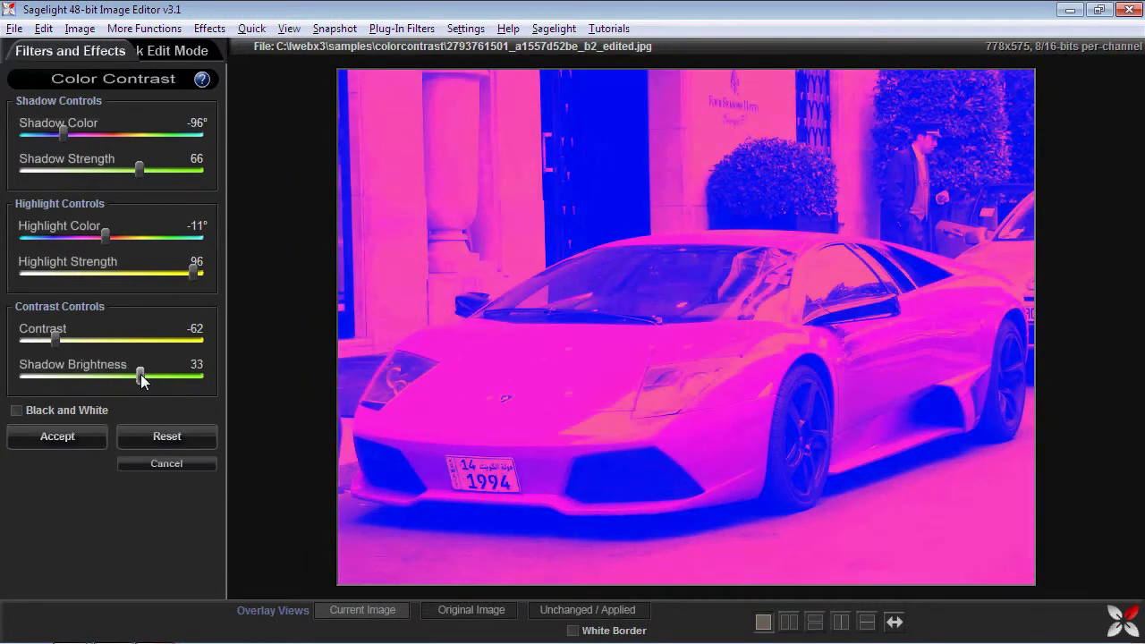
drag(56, 340, 128, 337)
Reset Color Contrast, try purple shadows with warm highlights, then reset all sliders to zero.
click(139, 431)
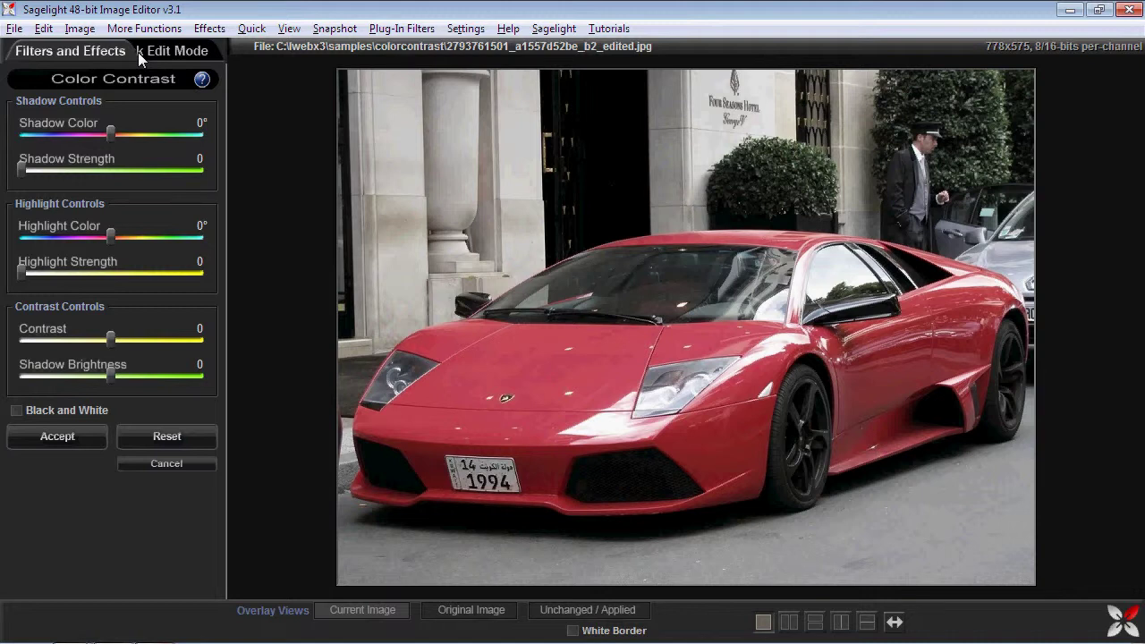
drag(21, 272, 74, 272)
drag(109, 133, 98, 170)
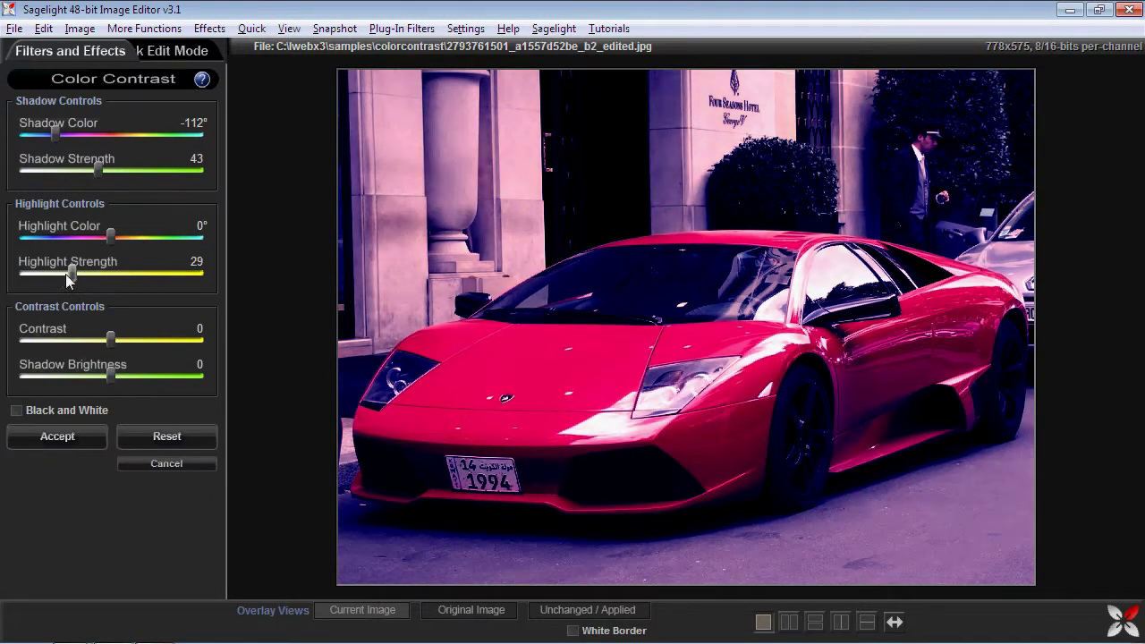
drag(70, 275, 145, 272)
drag(110, 235, 143, 235)
drag(56, 135, 50, 135)
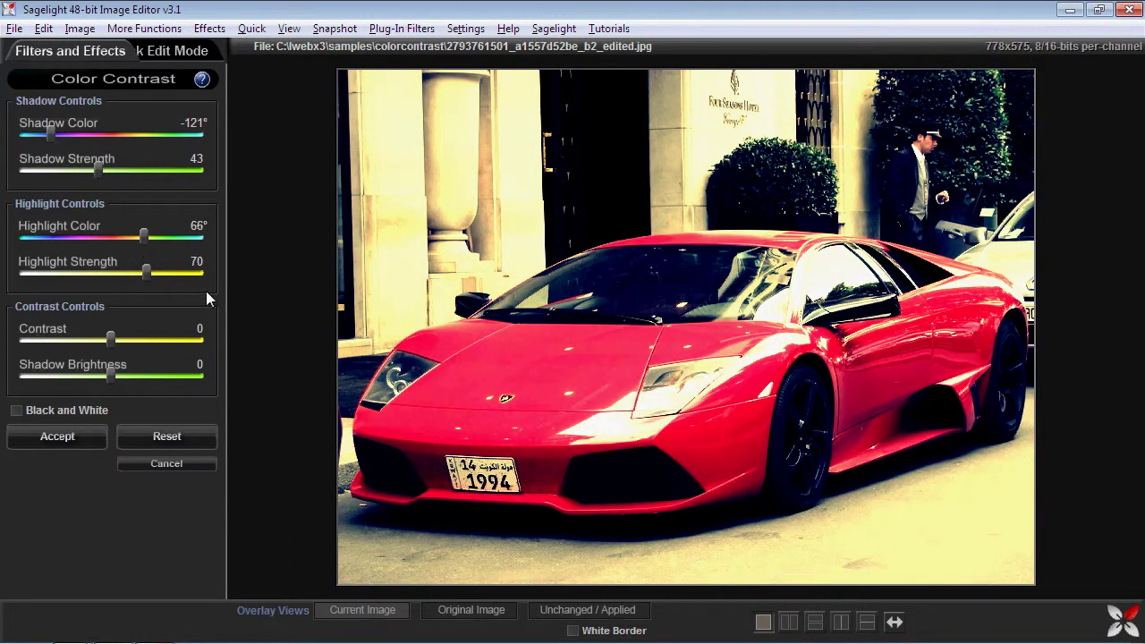
mouse_move(104, 338)
mouse_down()
mouse_move(144, 372)
mouse_move(103, 373)
mouse_move(112, 338)
mouse_move(123, 339)
mouse_up()
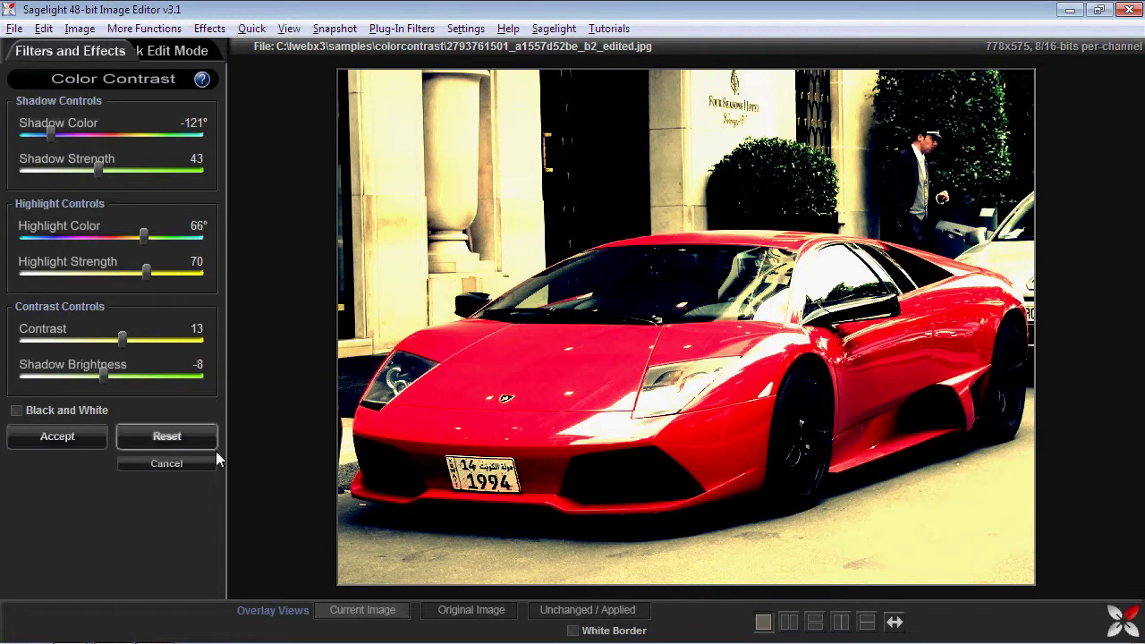
click(196, 440)
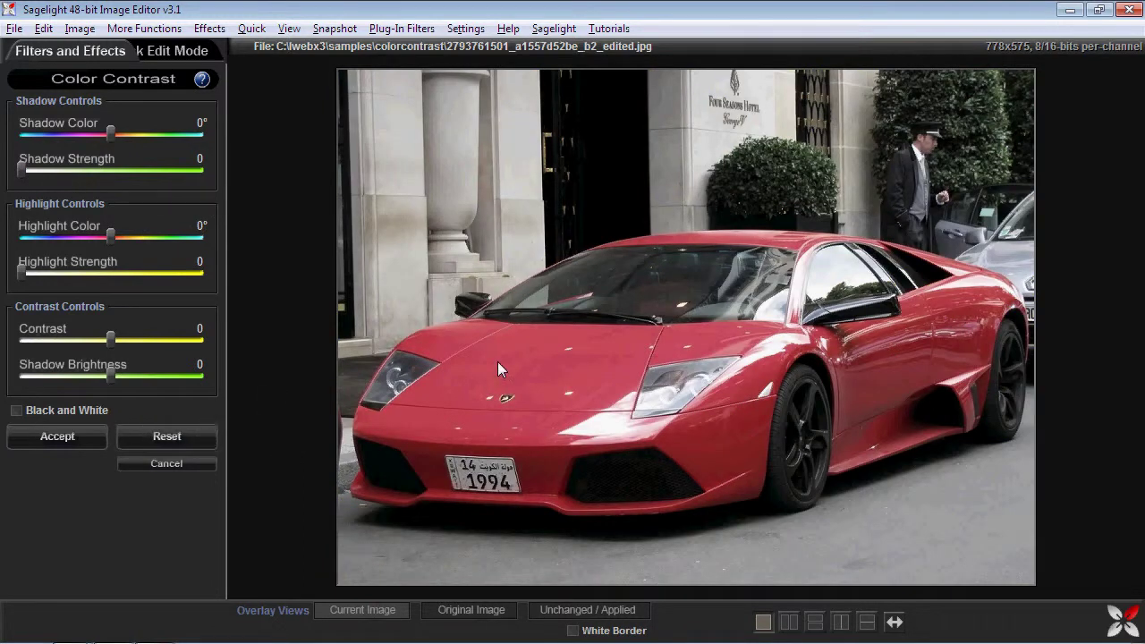
Discard Color Contrast and build a colour mask by sampling the car's red paint.
click(180, 461)
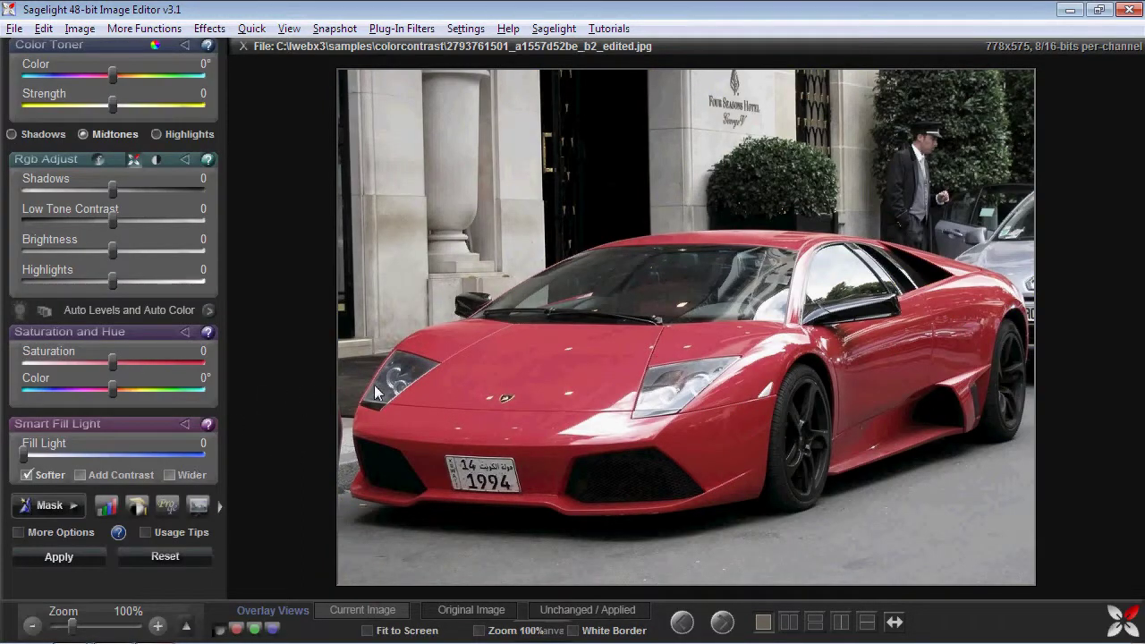
click(526, 354)
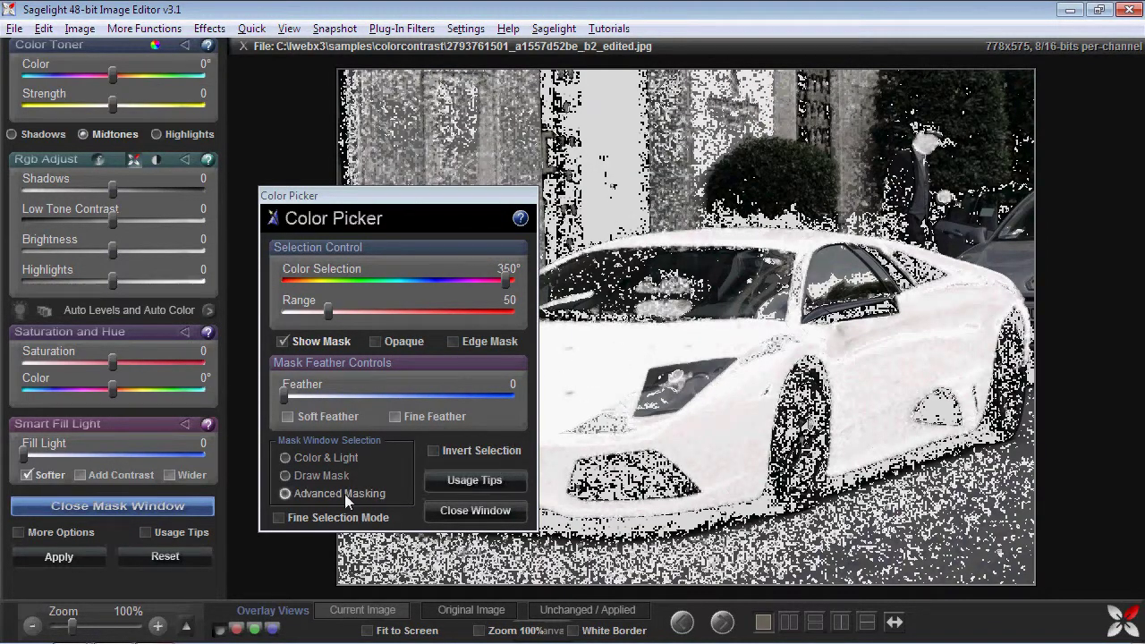
click(338, 517)
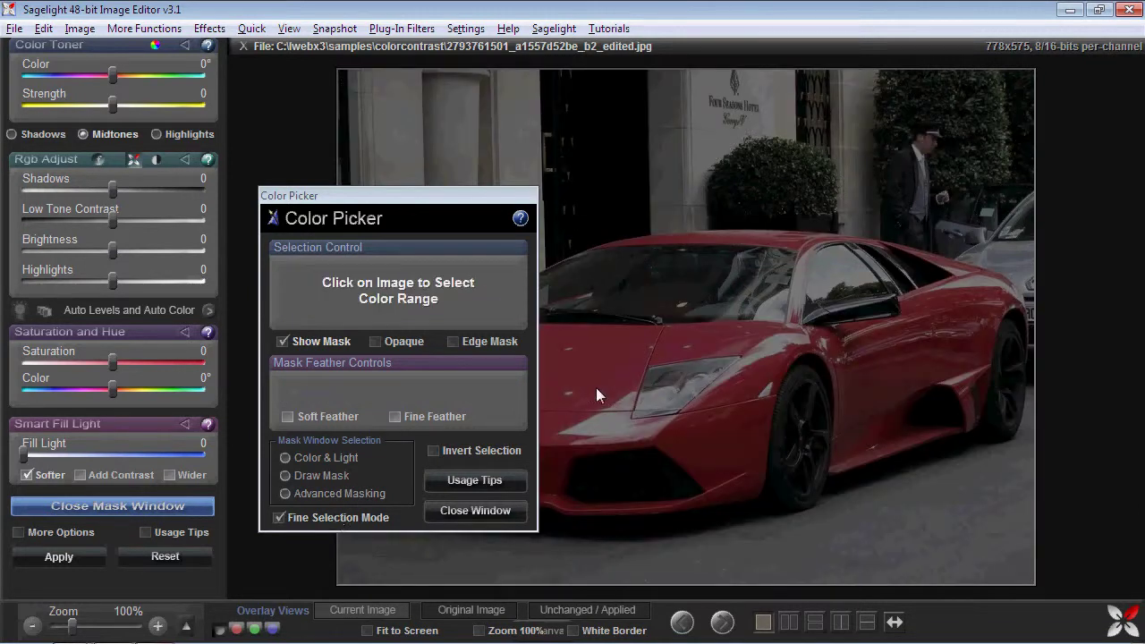
click(604, 378)
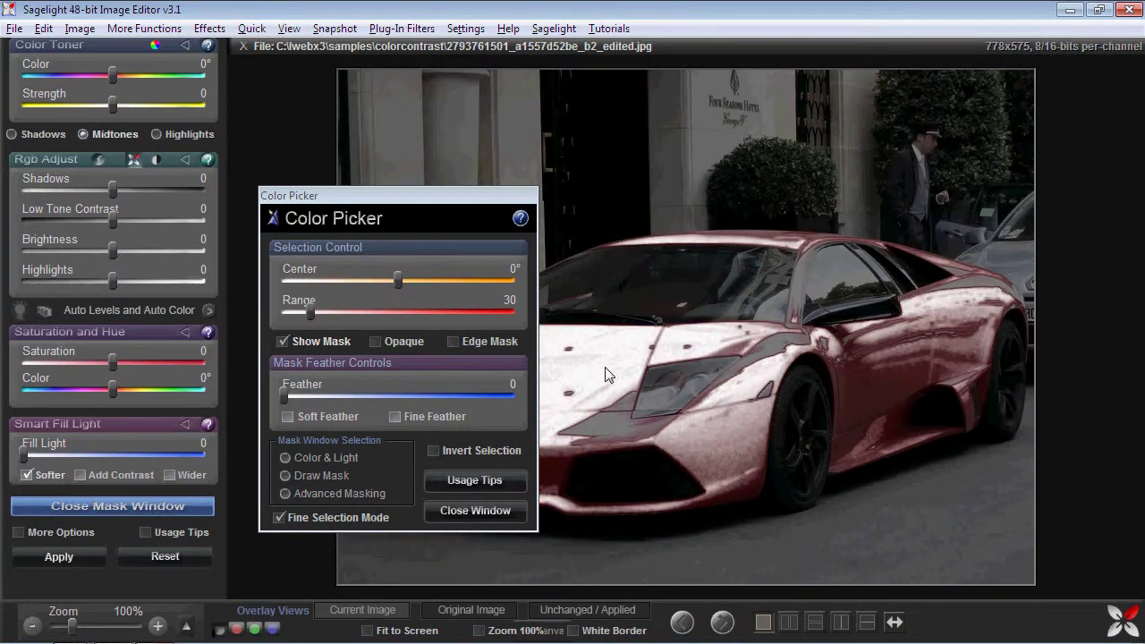
drag(309, 311, 335, 308)
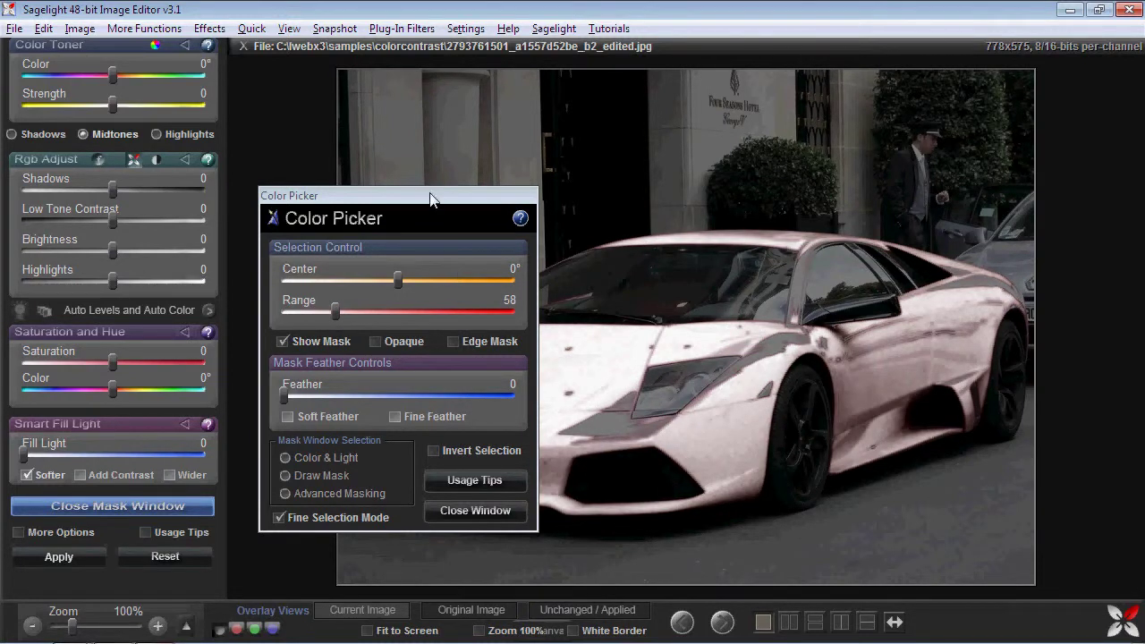
drag(430, 199, 375, 131)
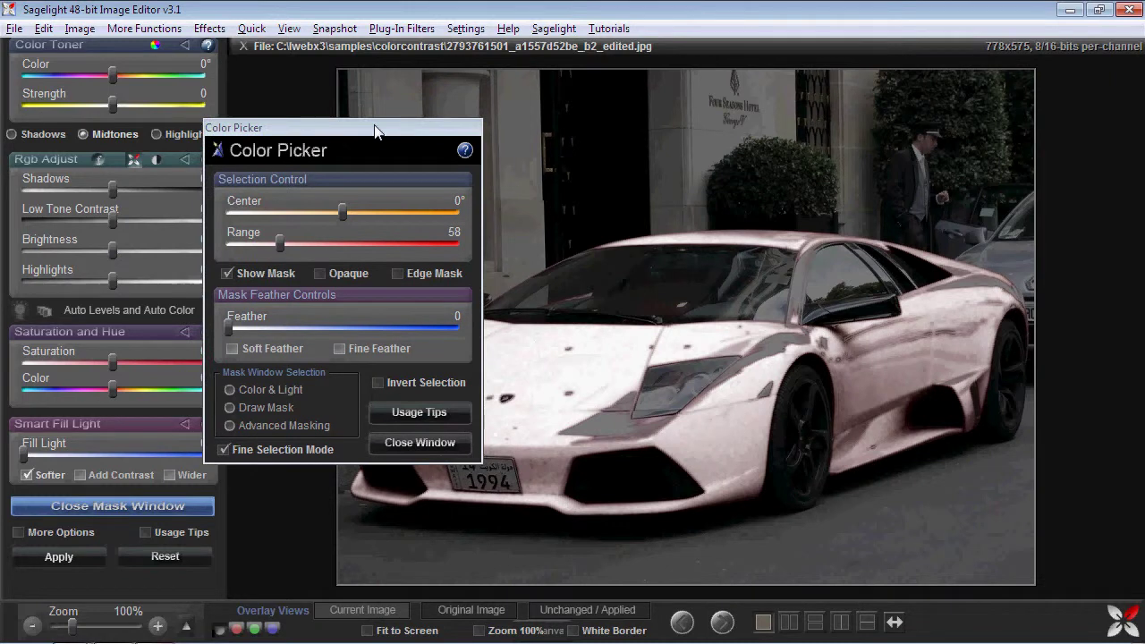
click(440, 280)
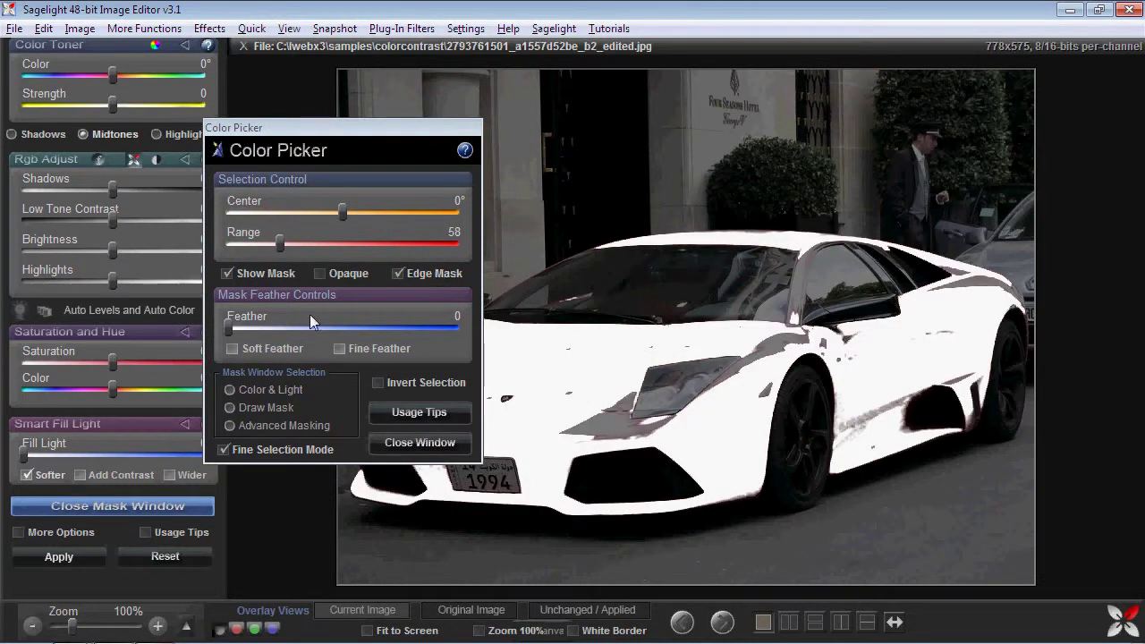
Slightly lower the masked car's saturation, apply it, and close the mask window.
drag(113, 358, 92, 346)
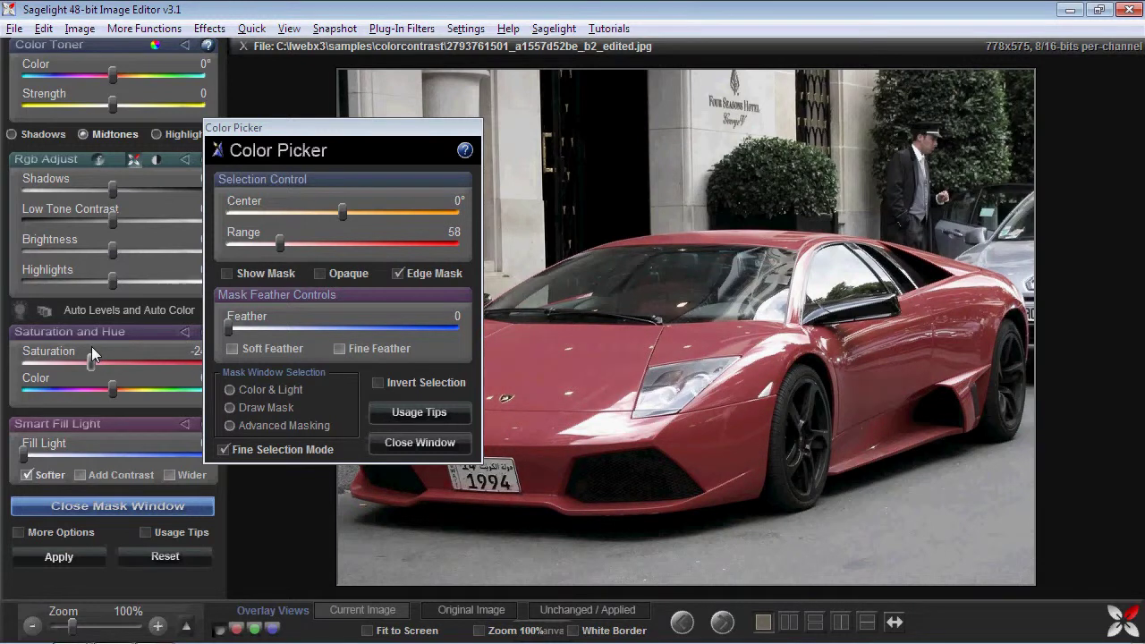
click(76, 559)
click(433, 448)
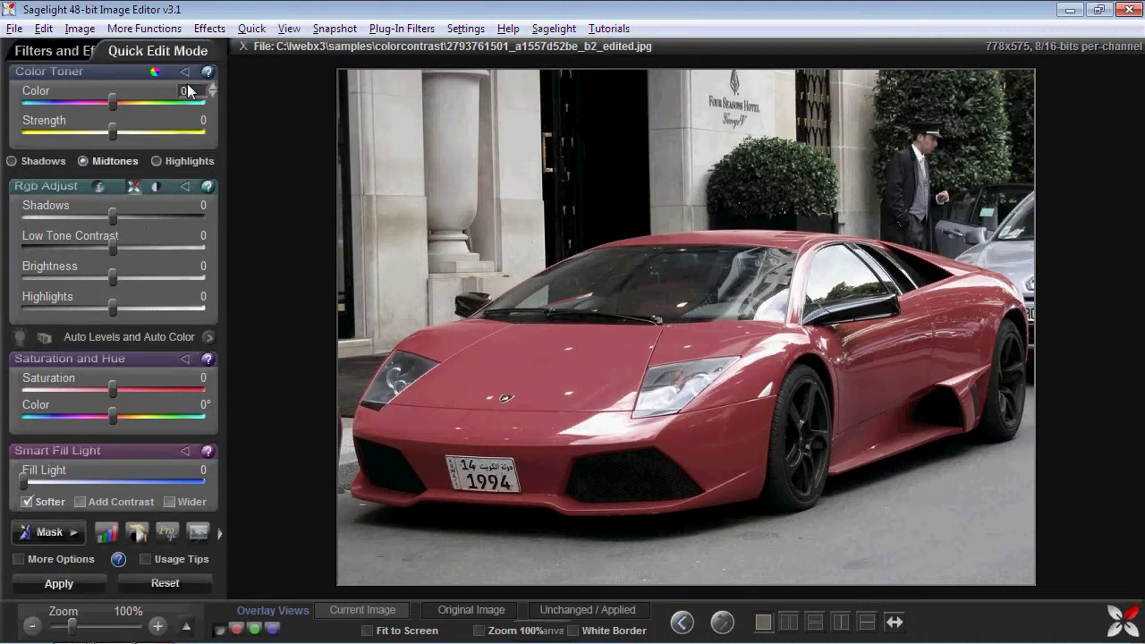
click(145, 28)
Tint shadows purple at -94°, strength 32, and highlights yellow at 79°, strength 40.
click(181, 178)
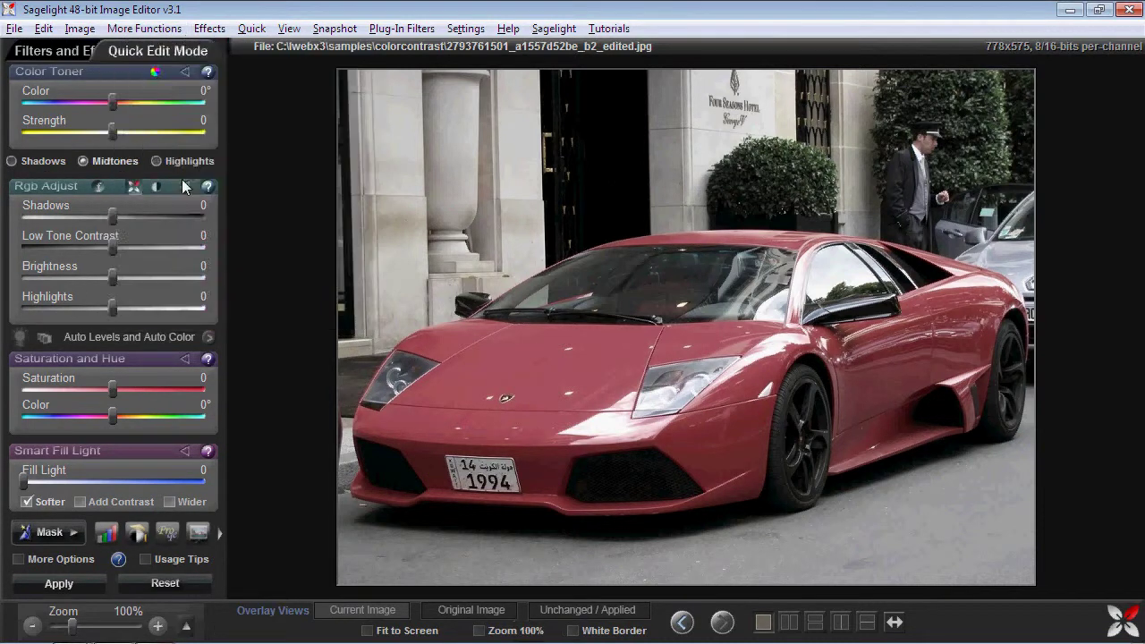
drag(110, 134, 65, 135)
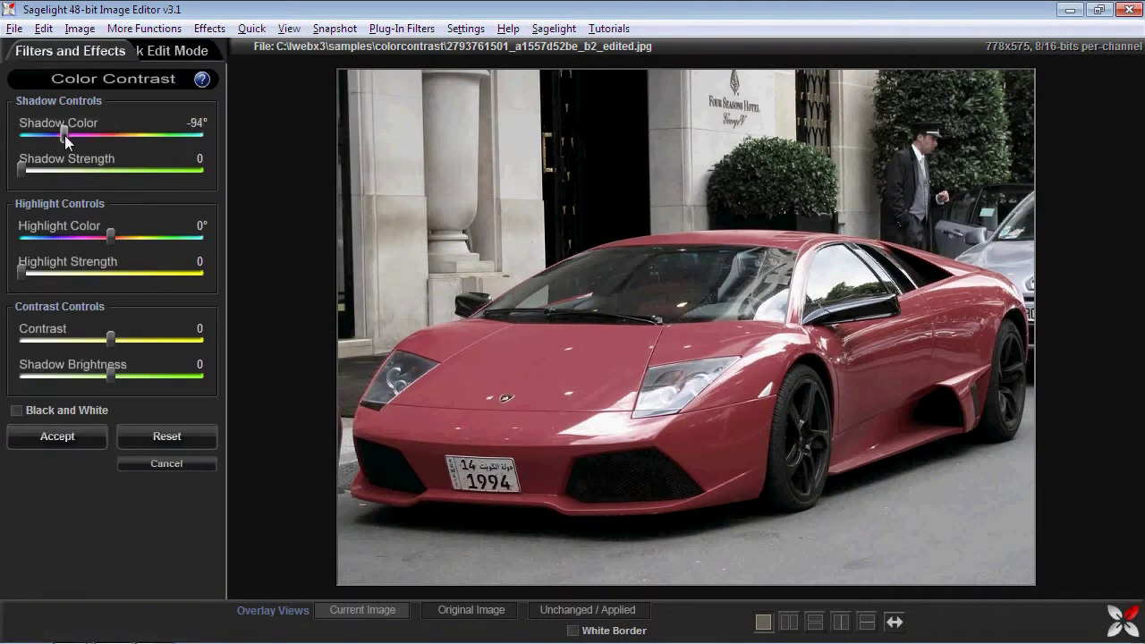
drag(21, 170, 79, 166)
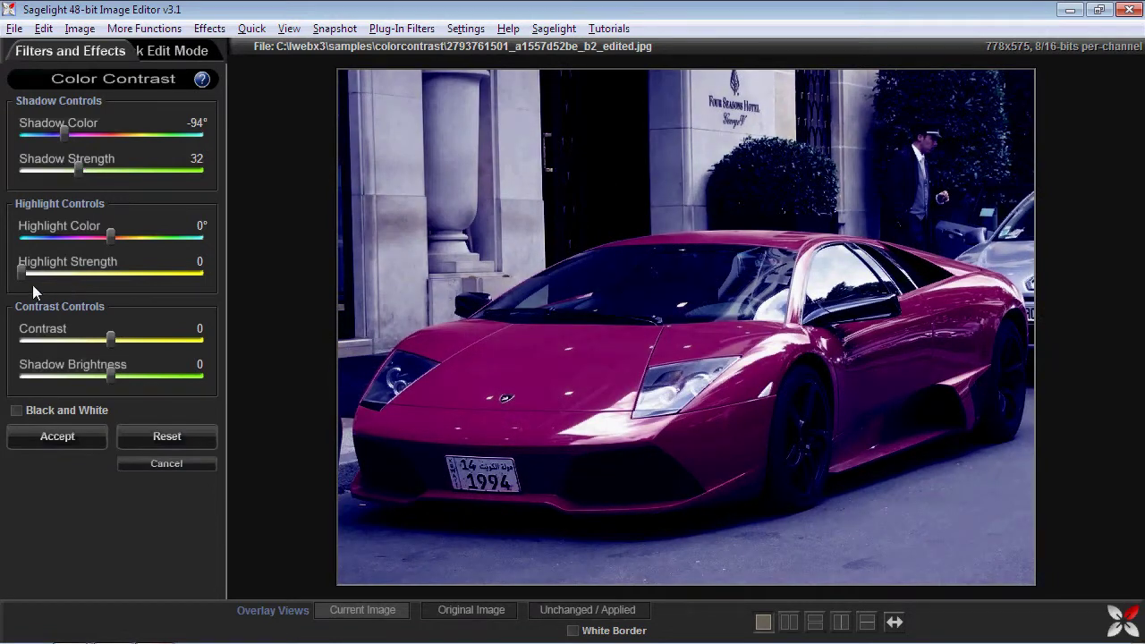
drag(22, 275, 150, 235)
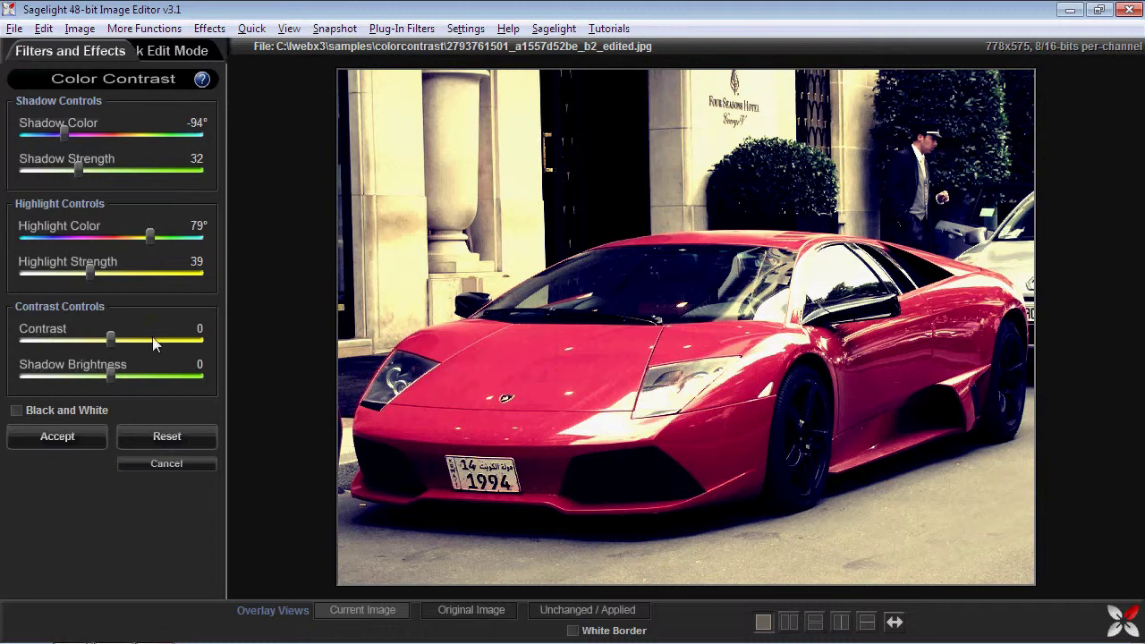
drag(86, 271, 92, 269)
Set contrast to 2 and shadow brightness to 11, then accept the toning.
drag(110, 340, 73, 338)
drag(110, 377, 140, 377)
drag(72, 339, 111, 337)
click(179, 370)
drag(146, 375, 122, 375)
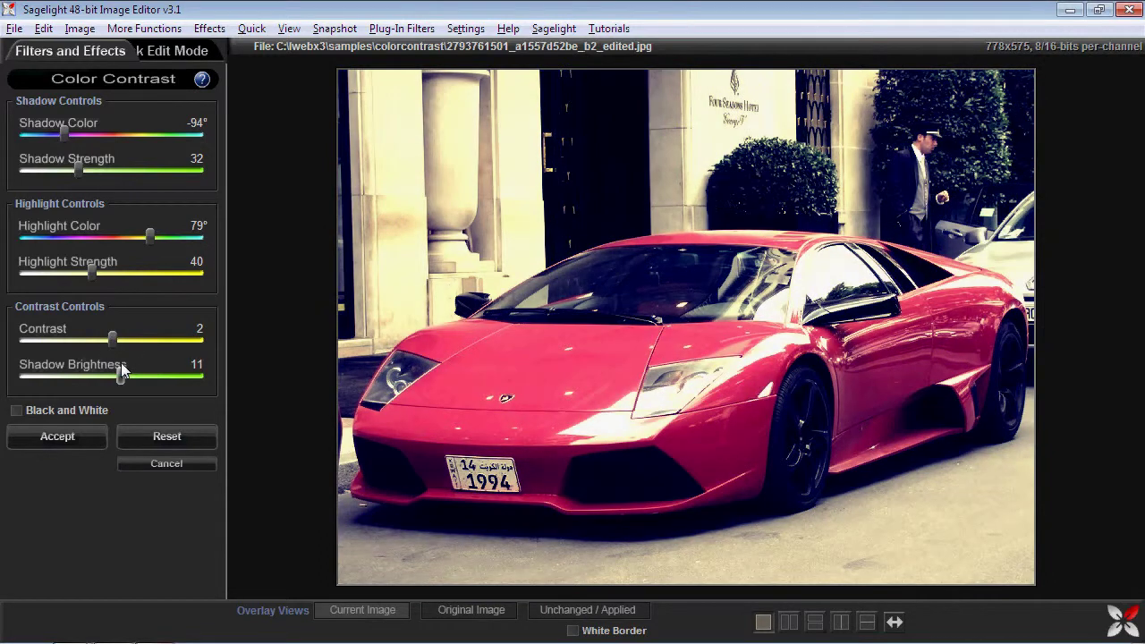
click(71, 435)
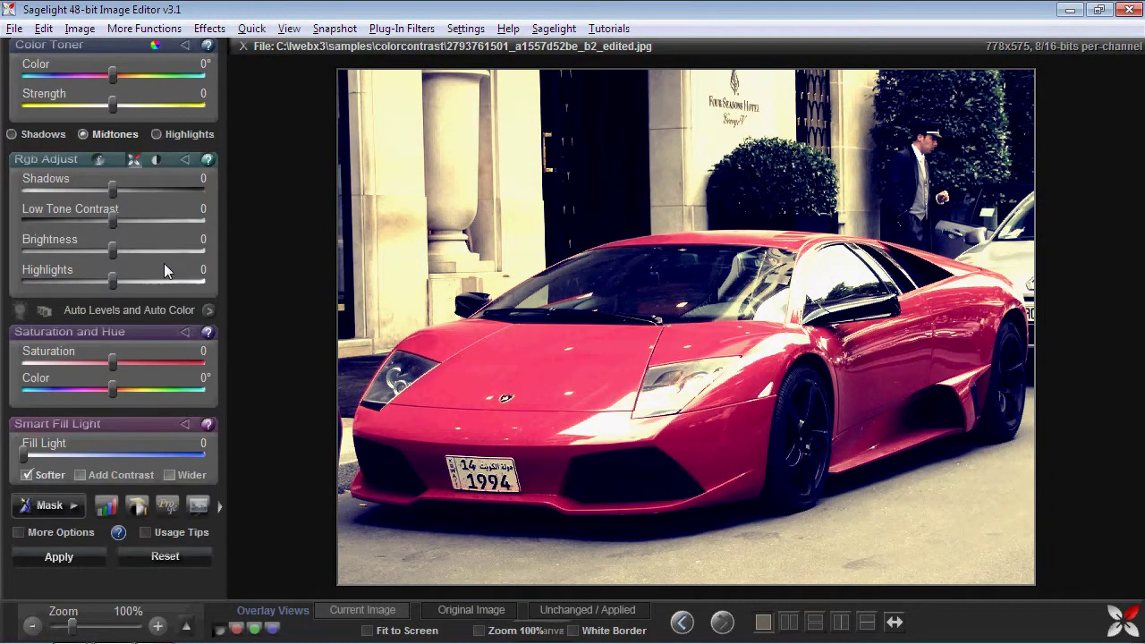
Apply the Vintage Picture effect with Age 100, Tint 36 and Texture on.
scroll(169, 96, up, 1)
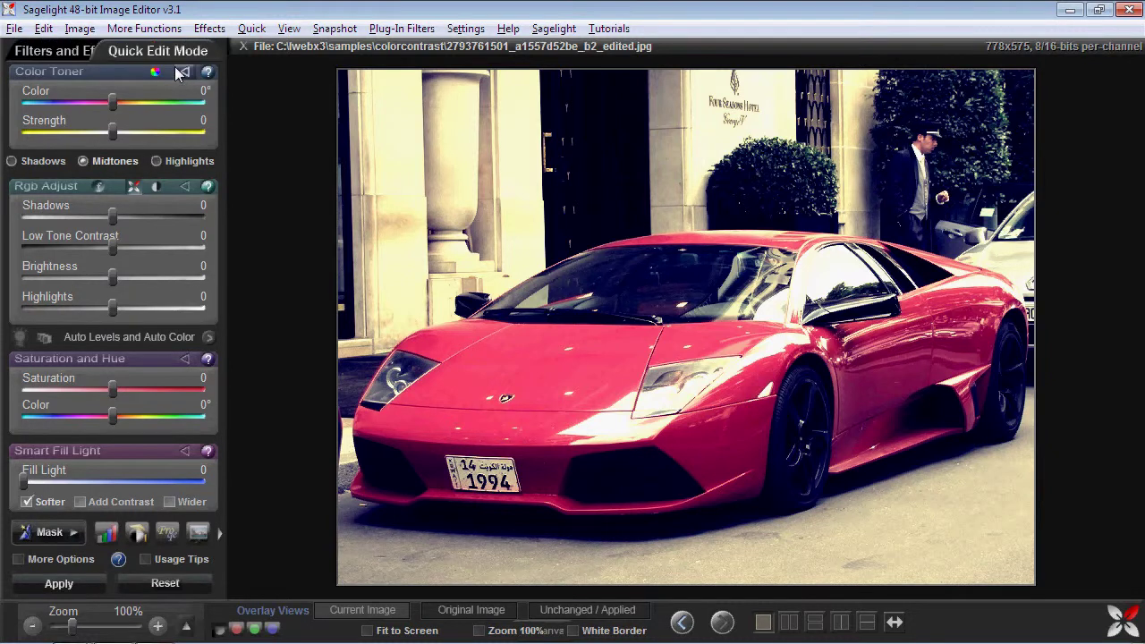
click(71, 51)
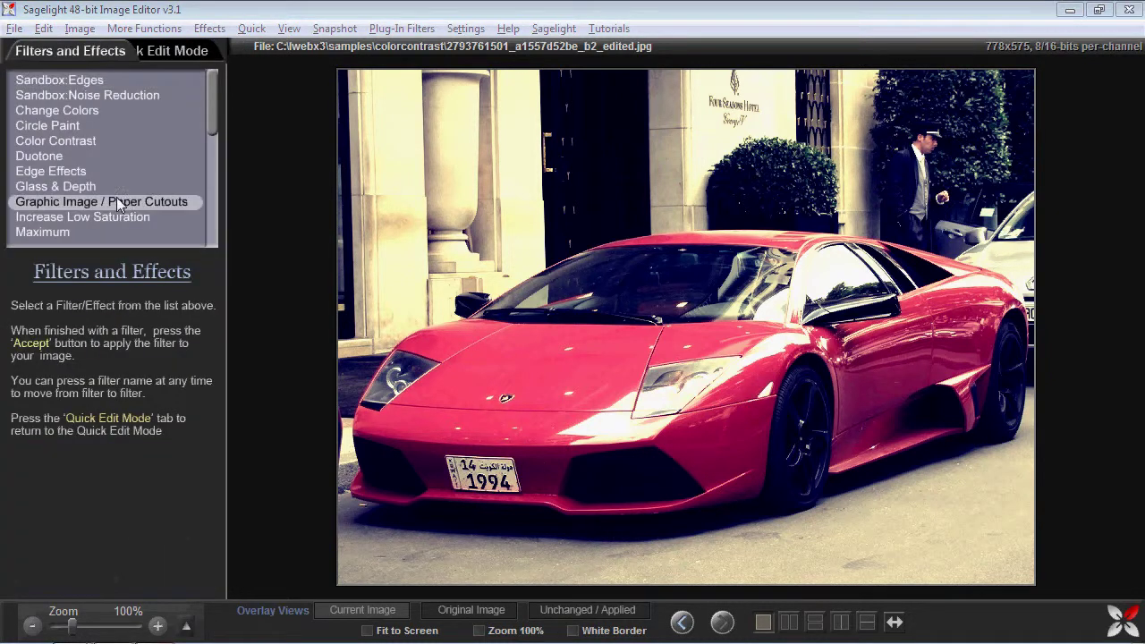
drag(204, 110, 230, 217)
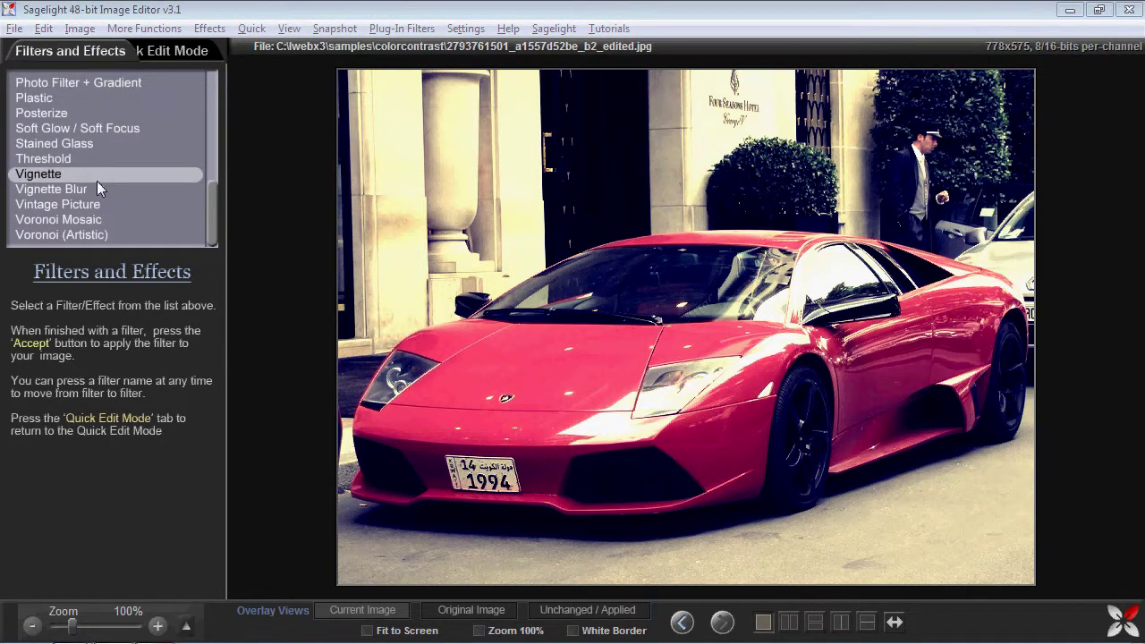
click(93, 205)
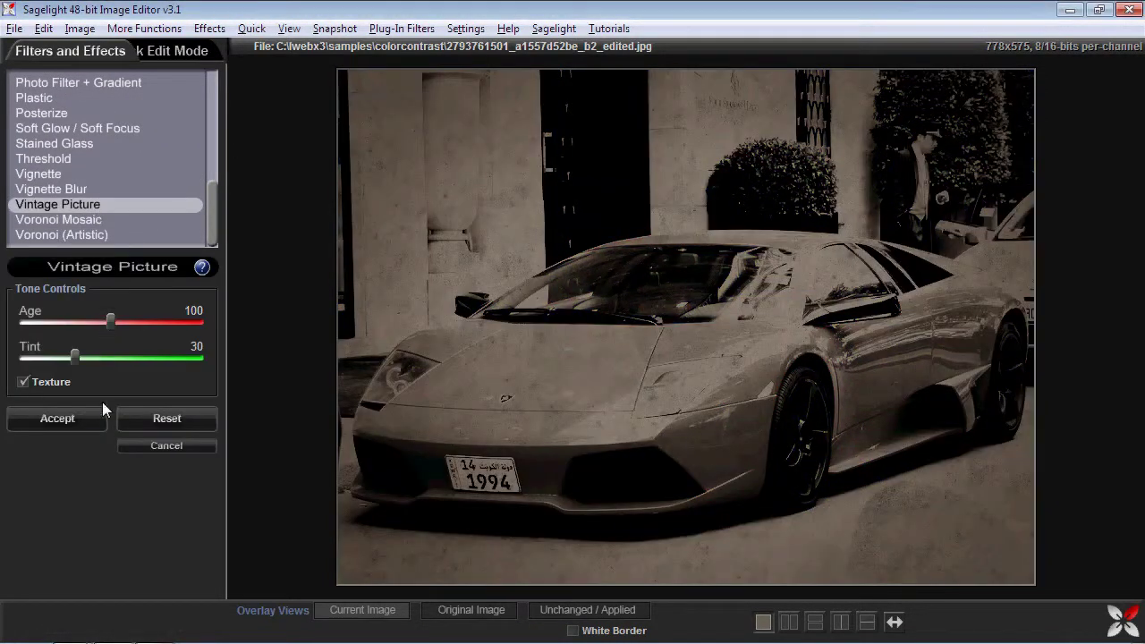
click(43, 379)
drag(67, 367, 95, 362)
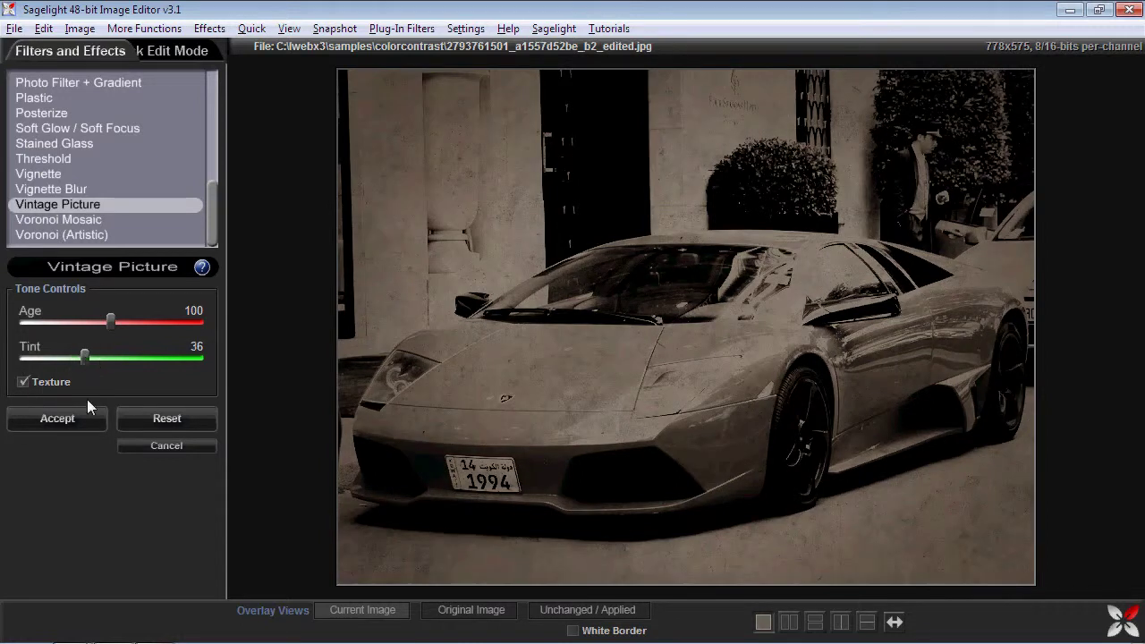
click(88, 424)
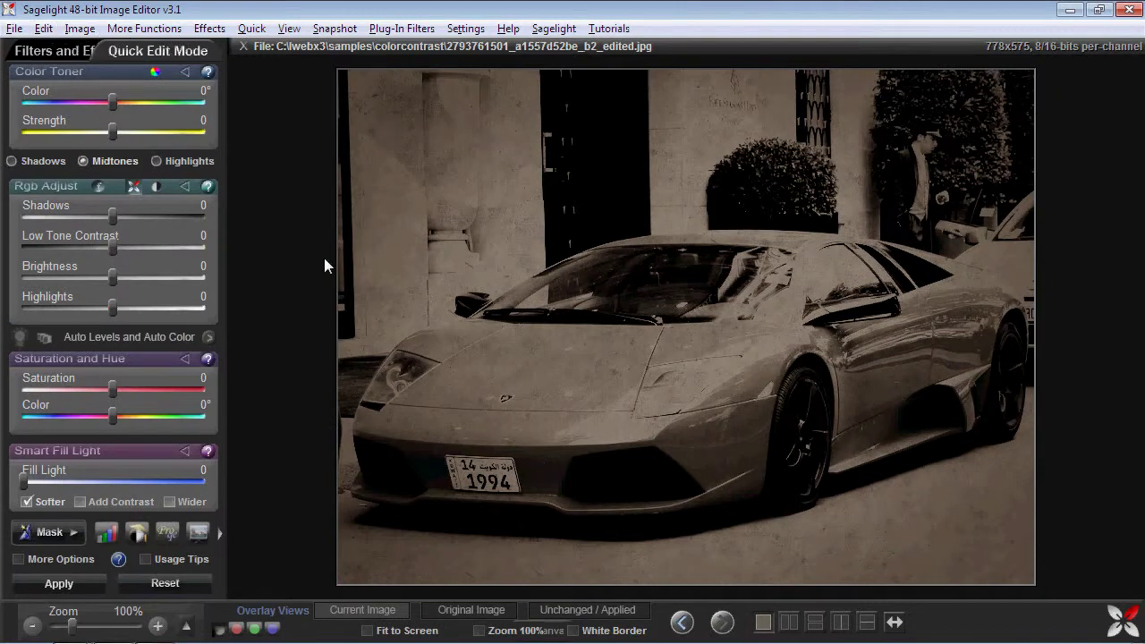
click(43, 27)
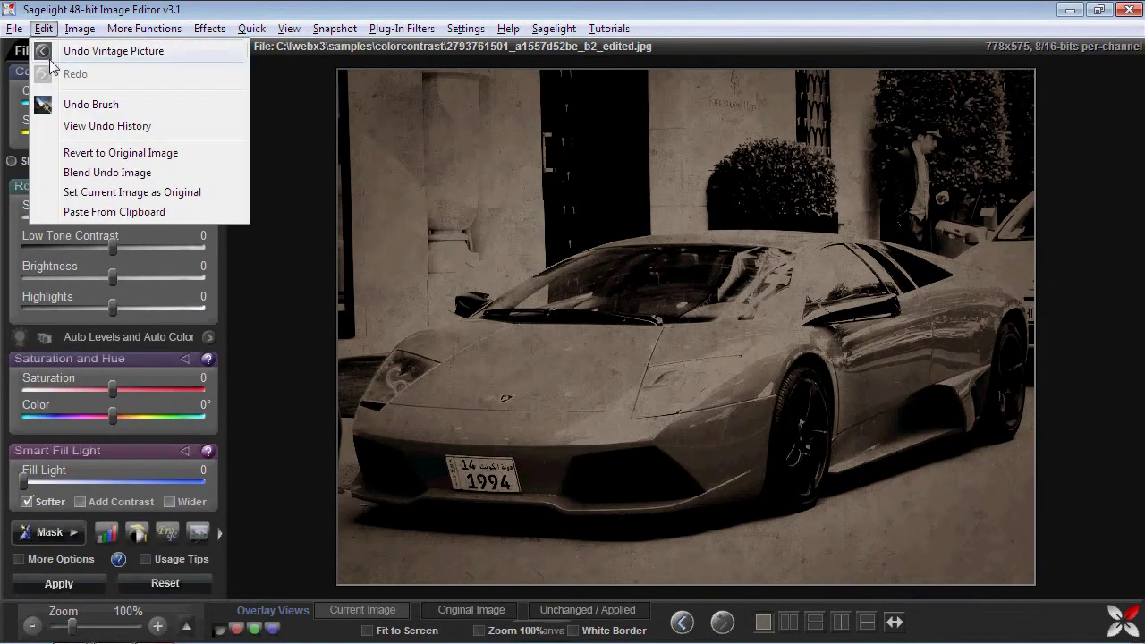
Blend the earlier colour image over the sepia version in Overlay mode at 100% merge.
click(91, 173)
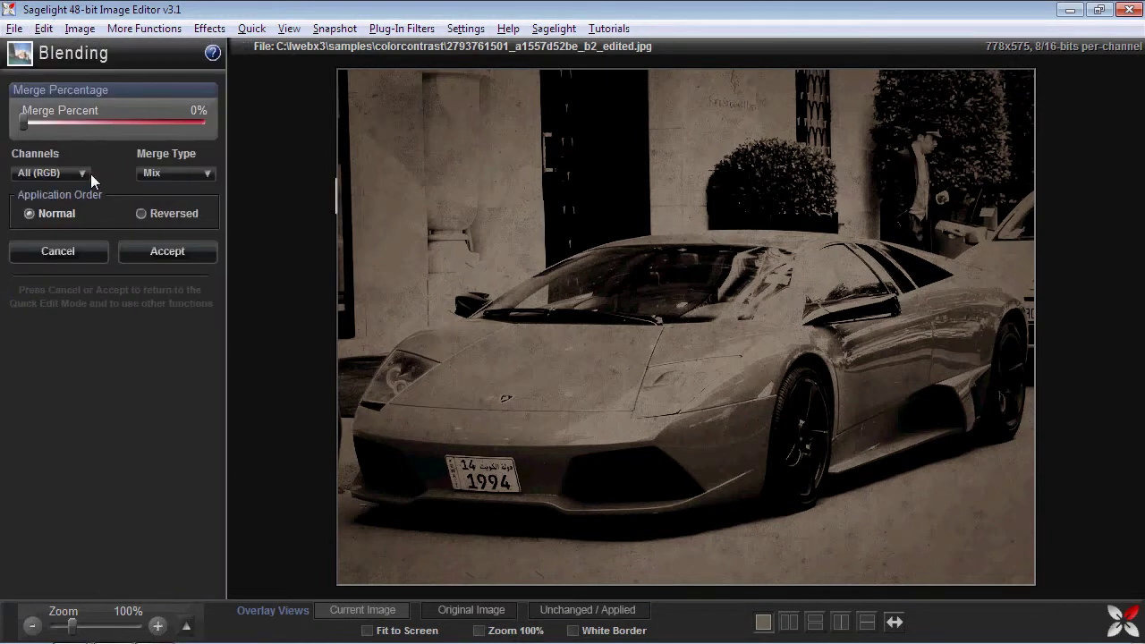
click(156, 177)
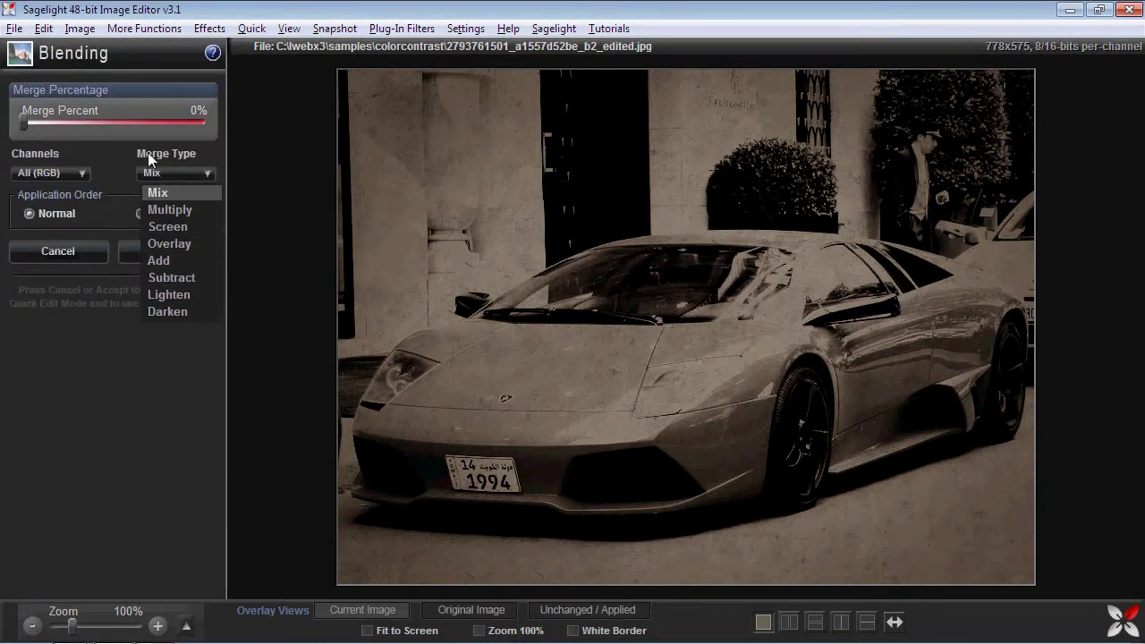
click(102, 147)
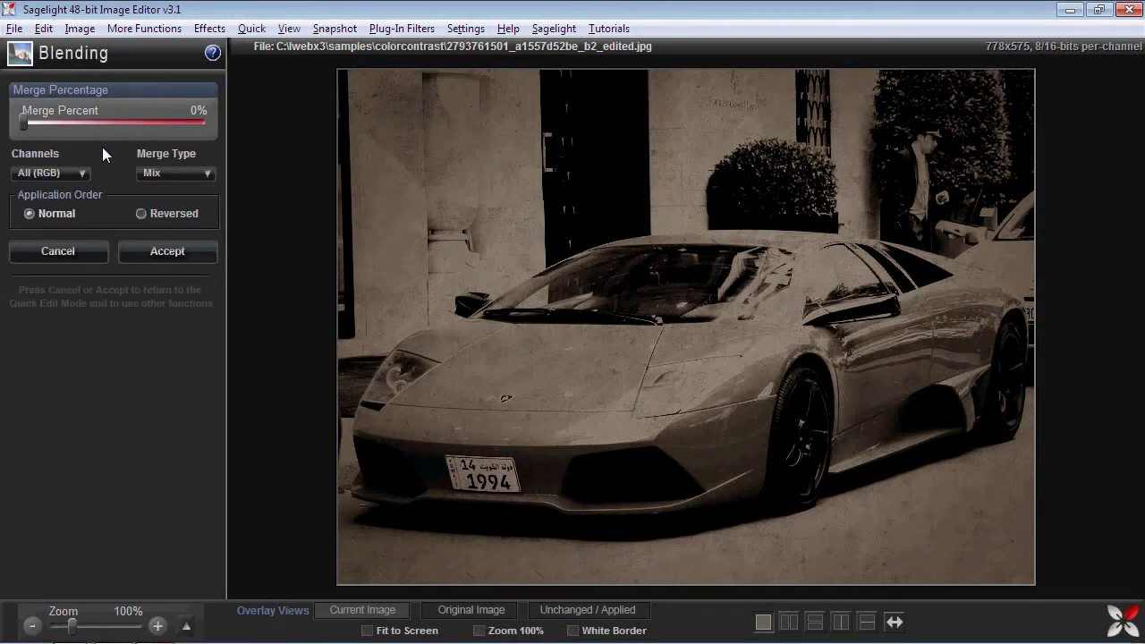
click(160, 218)
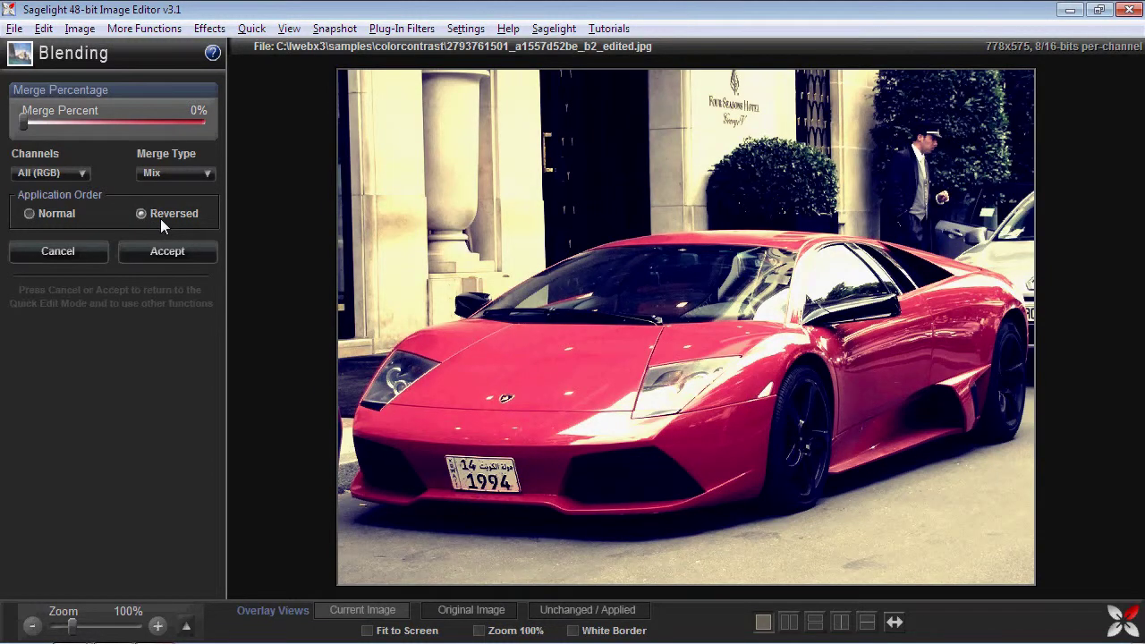
click(72, 213)
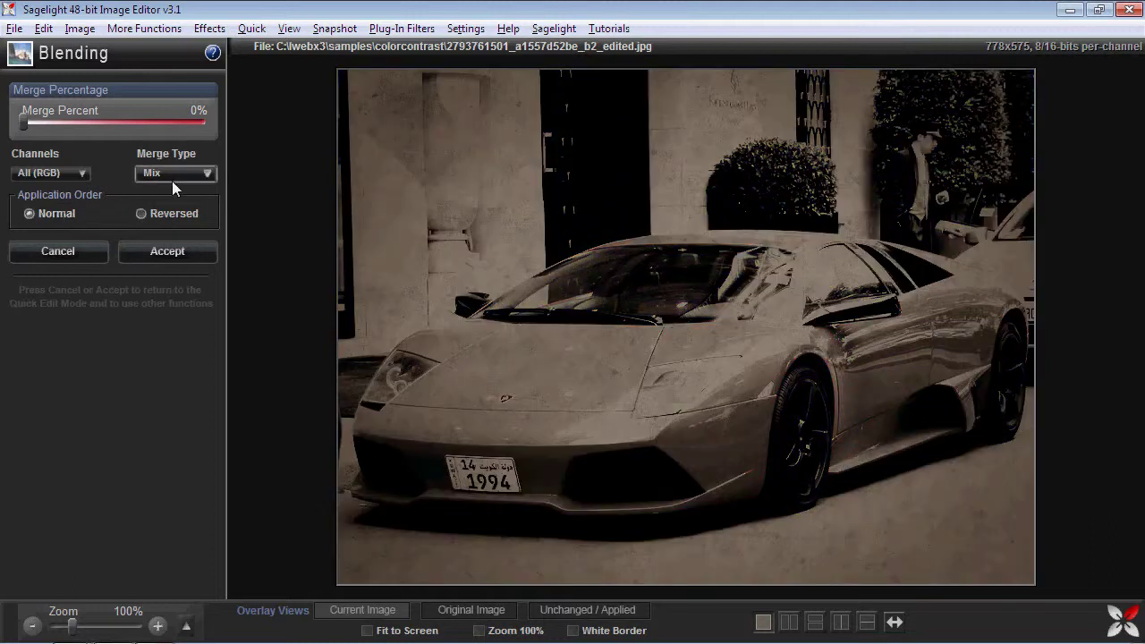
mouse_move(35, 125)
mouse_down()
mouse_move(169, 133)
mouse_move(23, 127)
mouse_up()
click(150, 175)
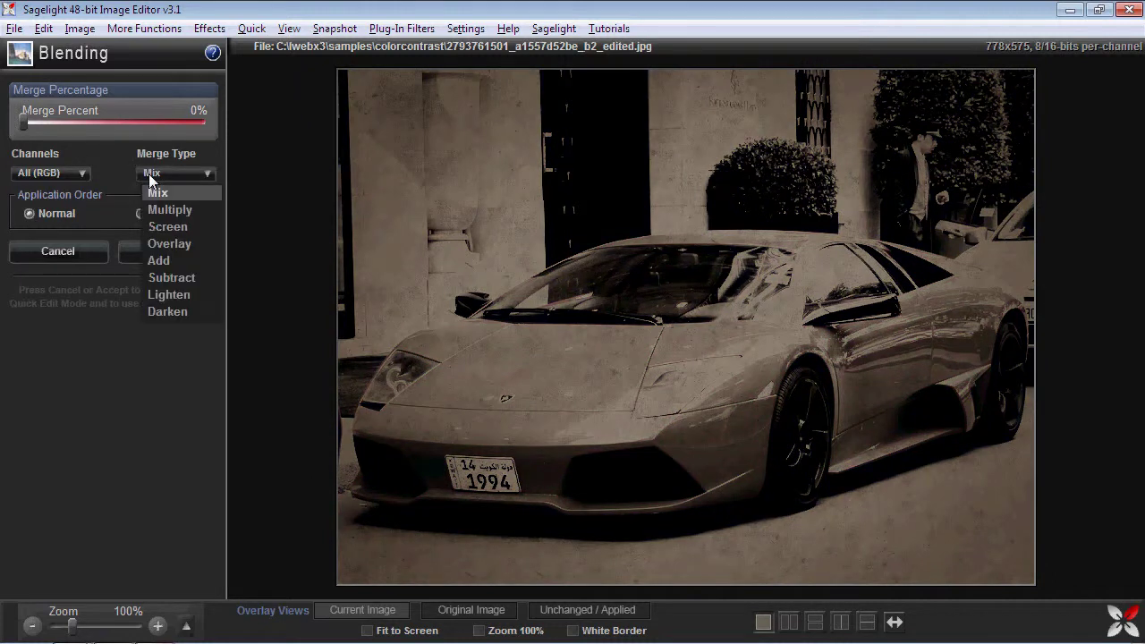
click(149, 242)
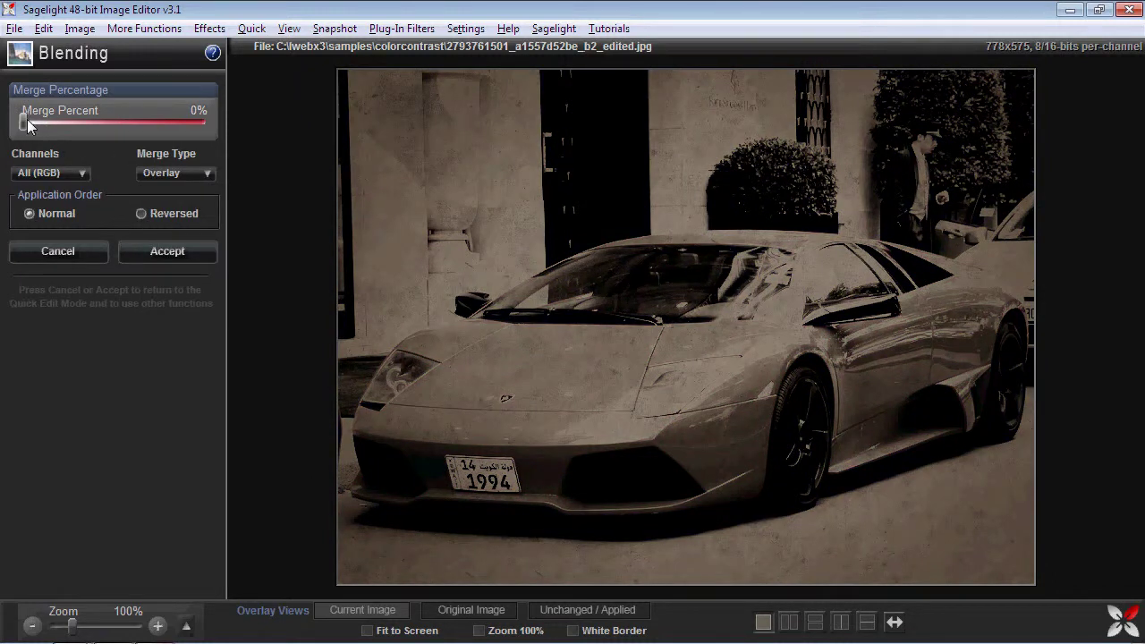
drag(23, 123, 210, 122)
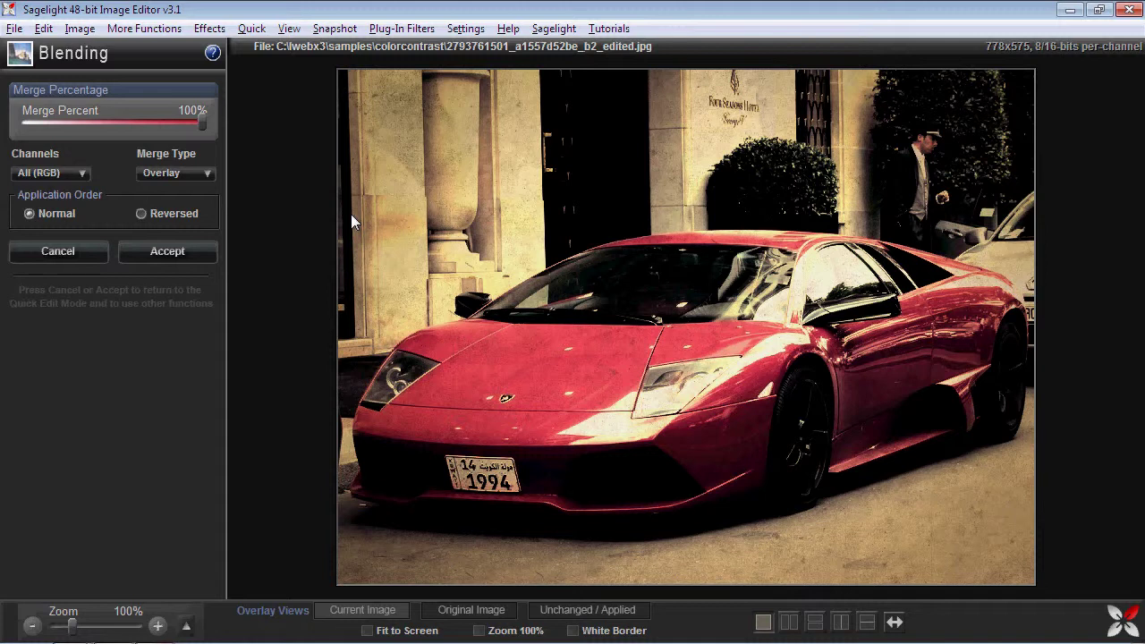
click(167, 254)
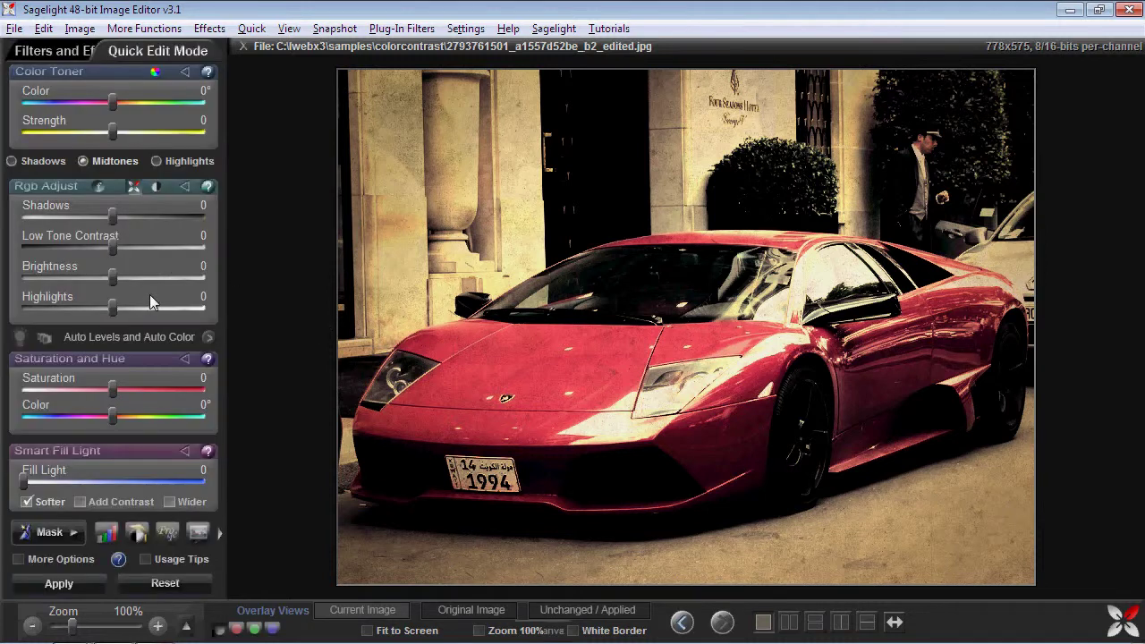
Raise Shadows to about 47 and lower Highlights to about -16 in Rgb Adjust.
drag(113, 215, 153, 216)
drag(108, 306, 96, 306)
scroll(85, 403, down, 1)
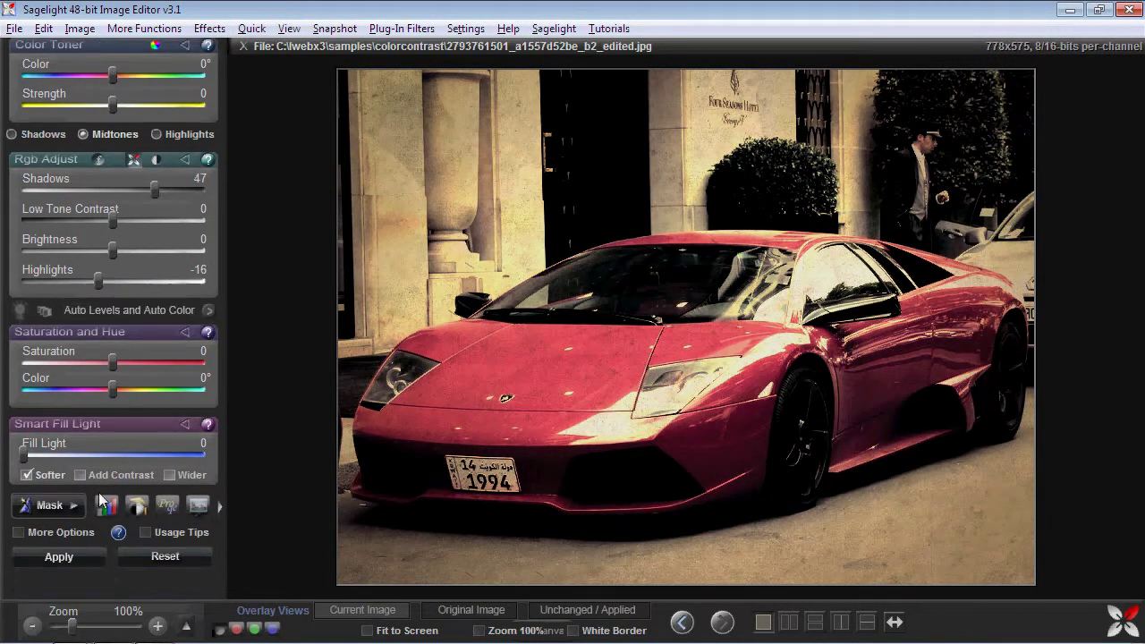
click(70, 562)
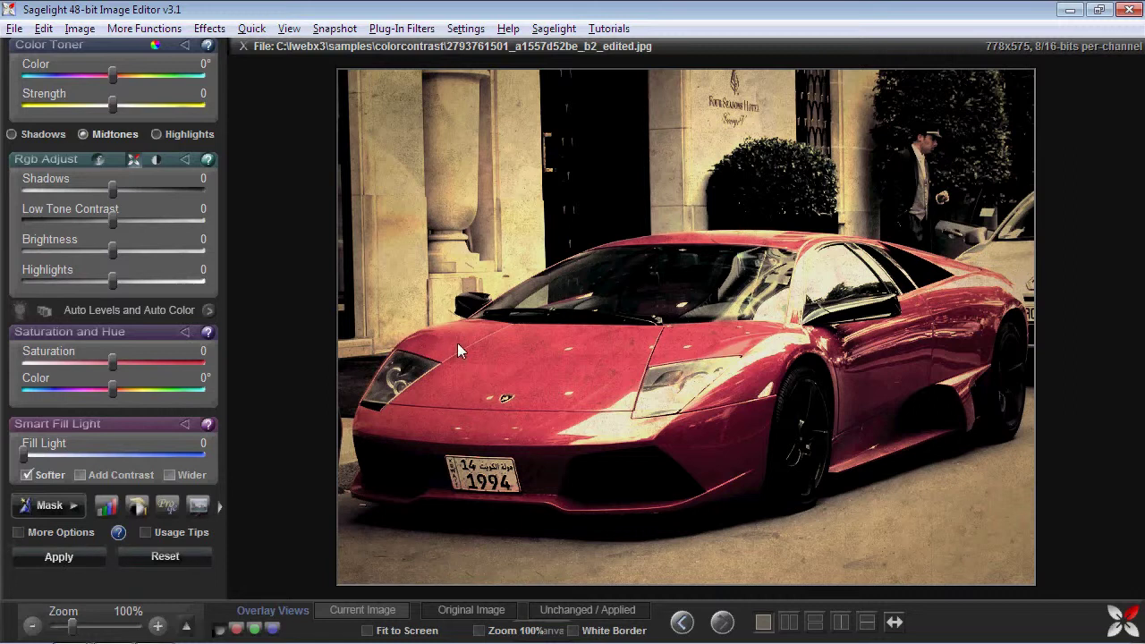
click(567, 371)
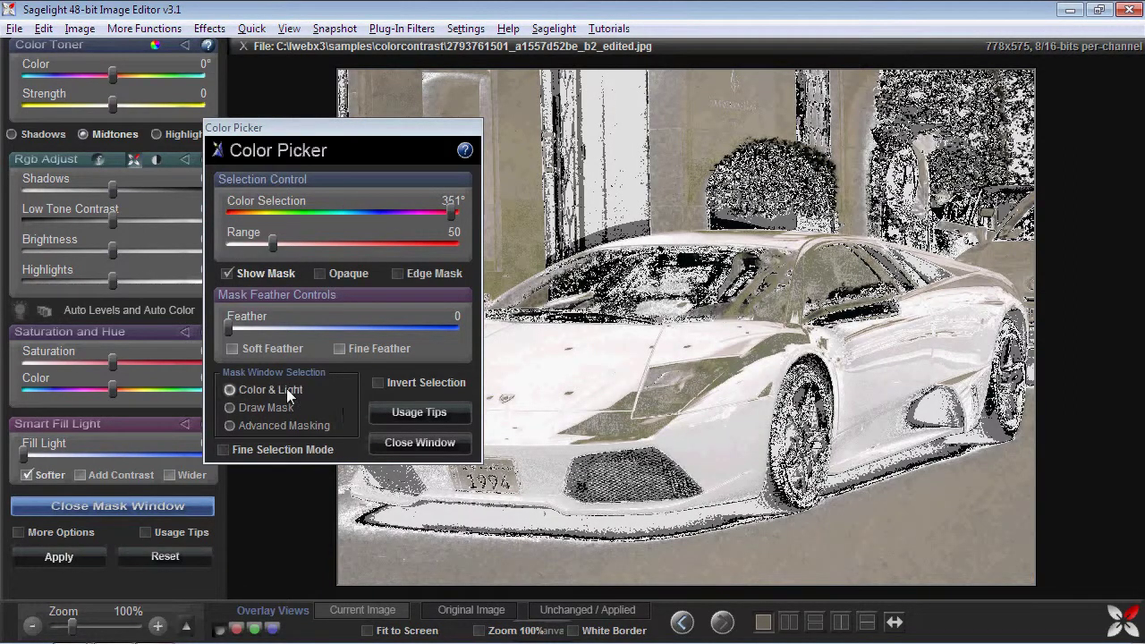
Mask the car by sampling its hood colour with fine selection, range 68, sharpened edges.
click(303, 450)
click(577, 380)
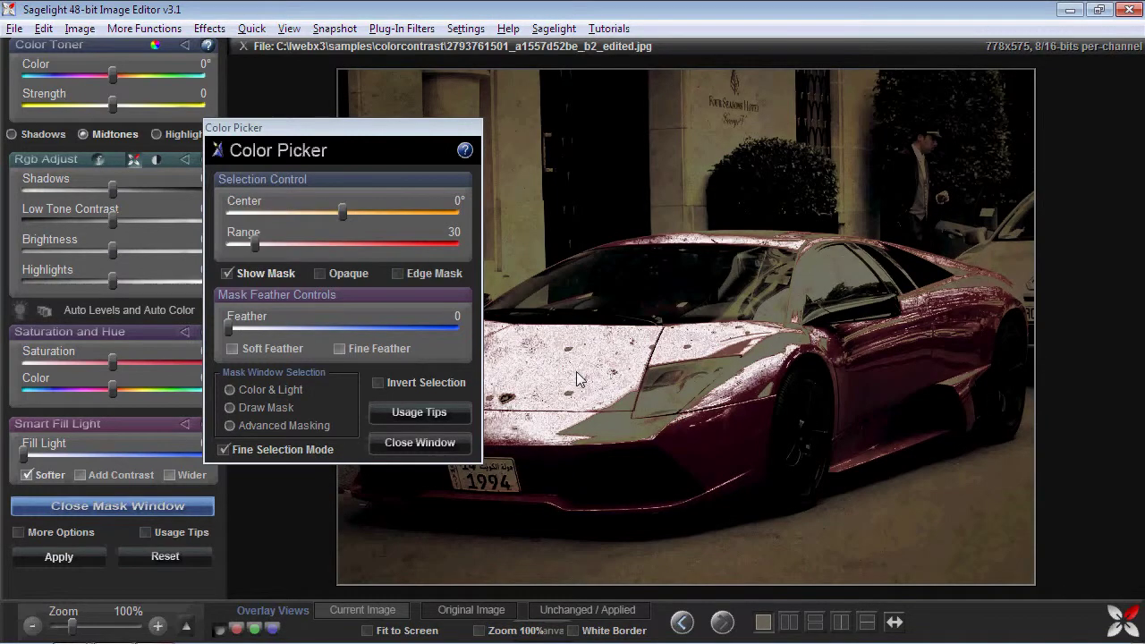
drag(256, 244, 289, 245)
click(400, 273)
mouse_move(112, 362)
mouse_down()
mouse_move(83, 359)
mouse_move(96, 355)
mouse_up()
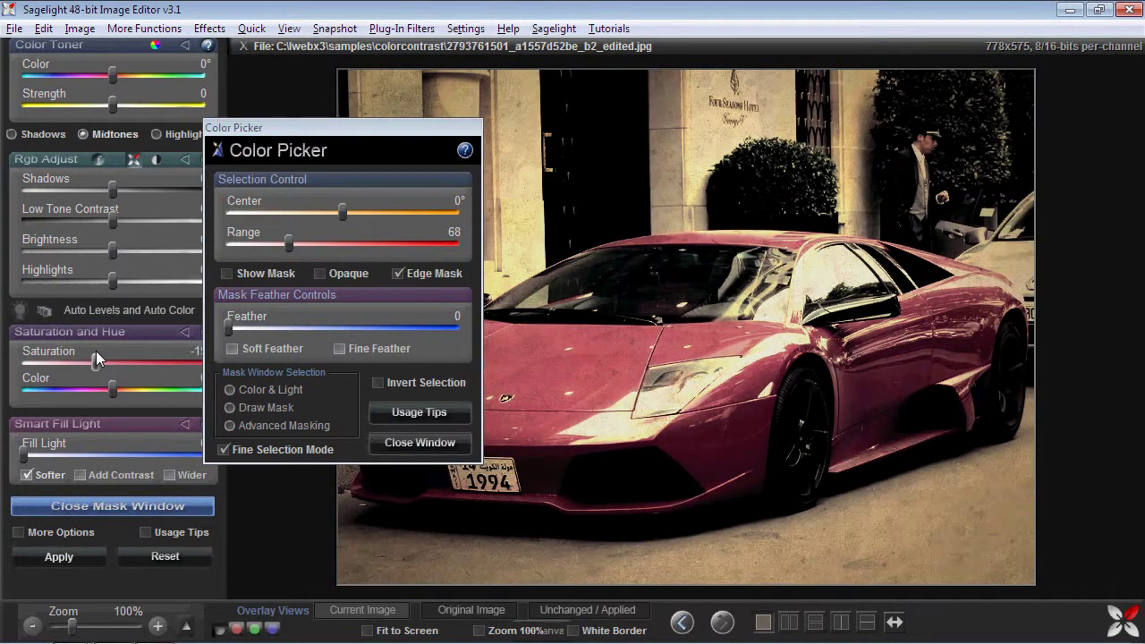
Warm the masked car with Color Toner at 66°, lower its saturation, and apply.
scroll(159, 71, up, 1)
drag(113, 101, 153, 131)
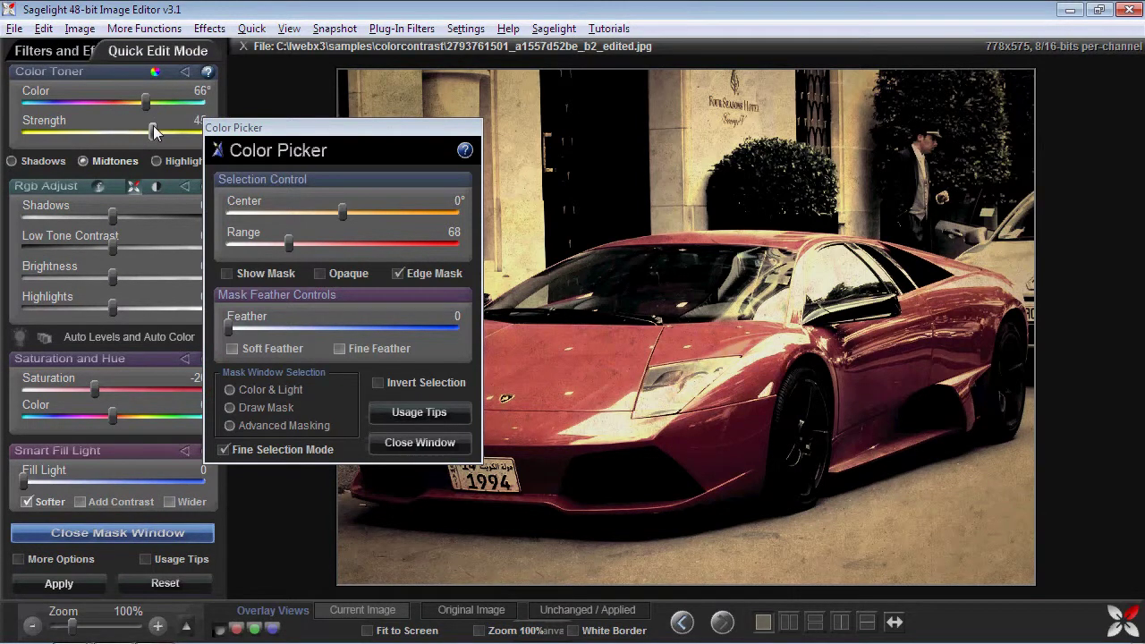
scroll(101, 535, down, 1)
drag(94, 361, 79, 360)
click(62, 554)
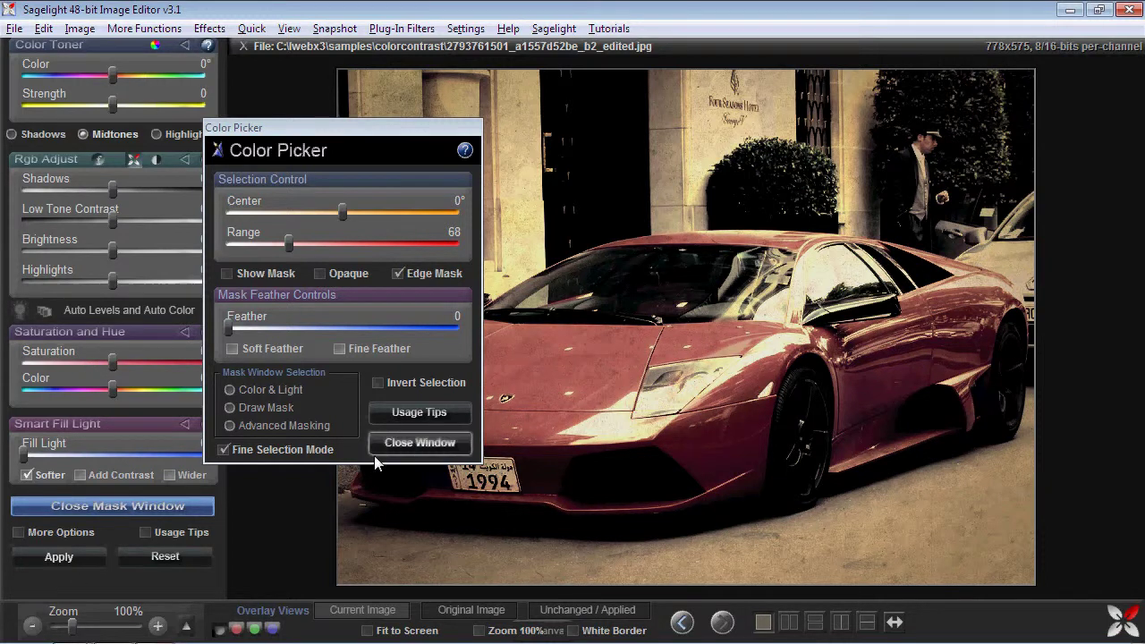
click(418, 442)
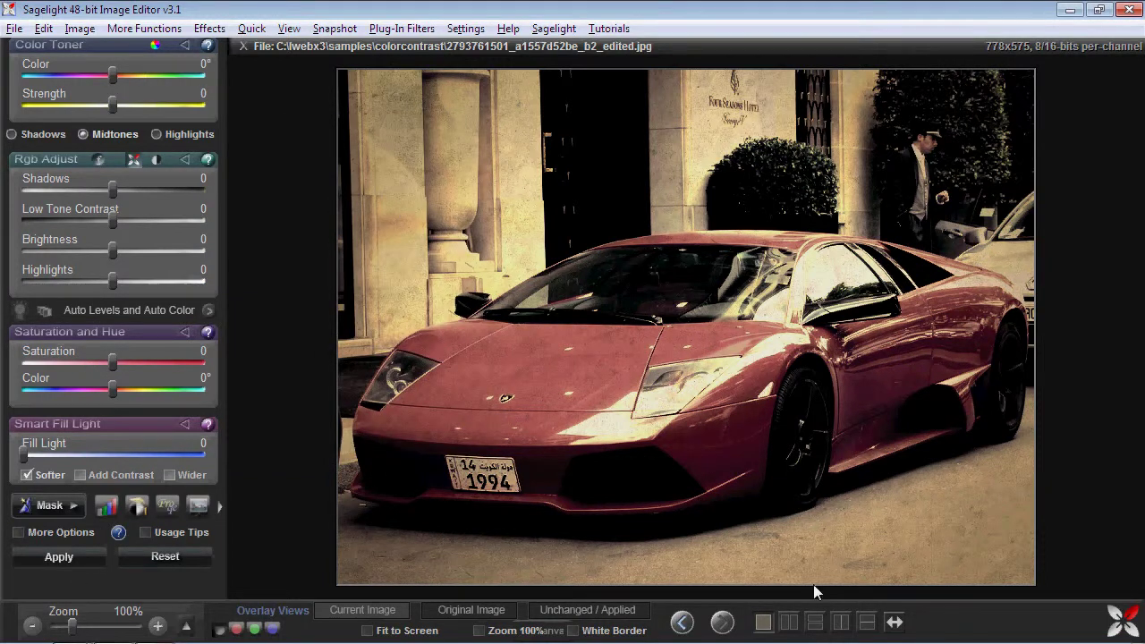
Compare with the original, then pick the Vignette effect and position its centre on the car.
click(789, 622)
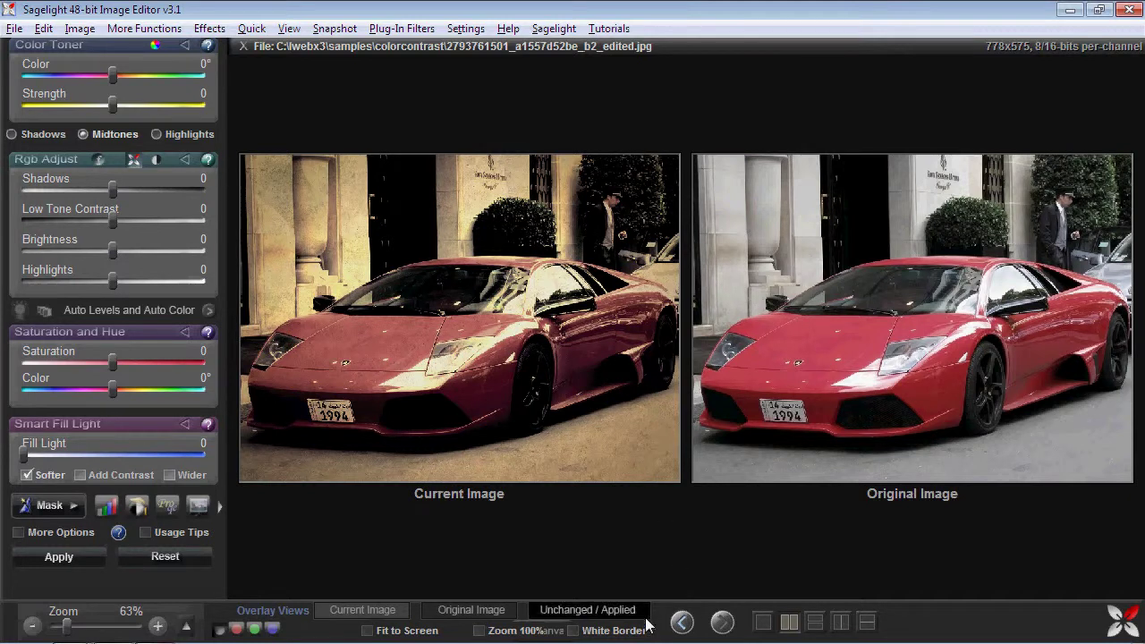
click(767, 621)
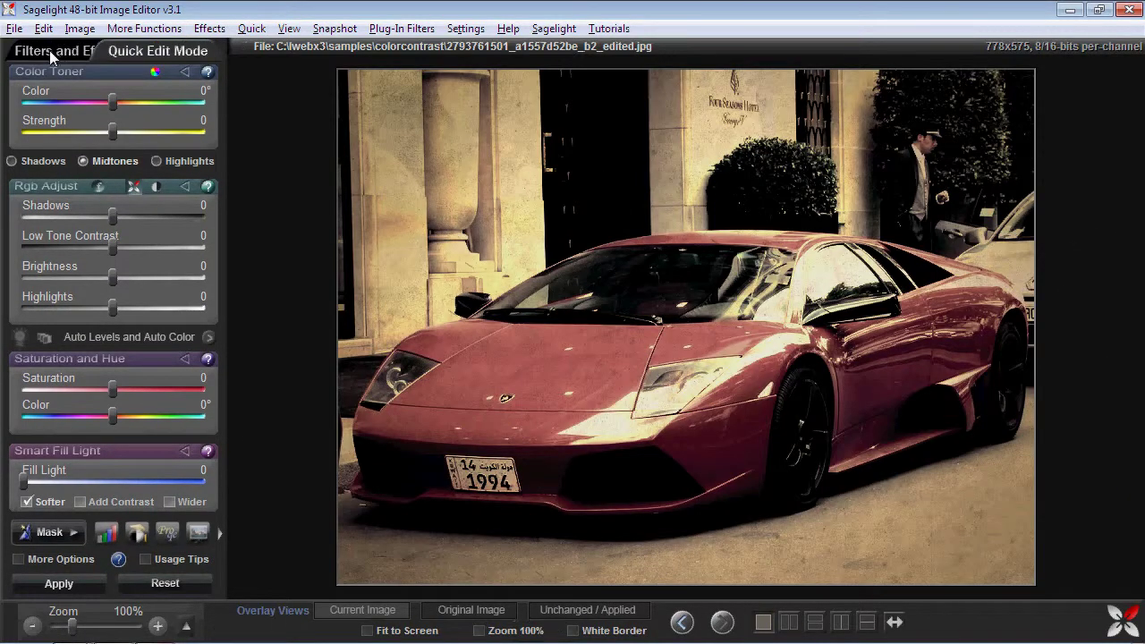
click(49, 50)
scroll(72, 165, down, 2)
scroll(77, 170, down, 3)
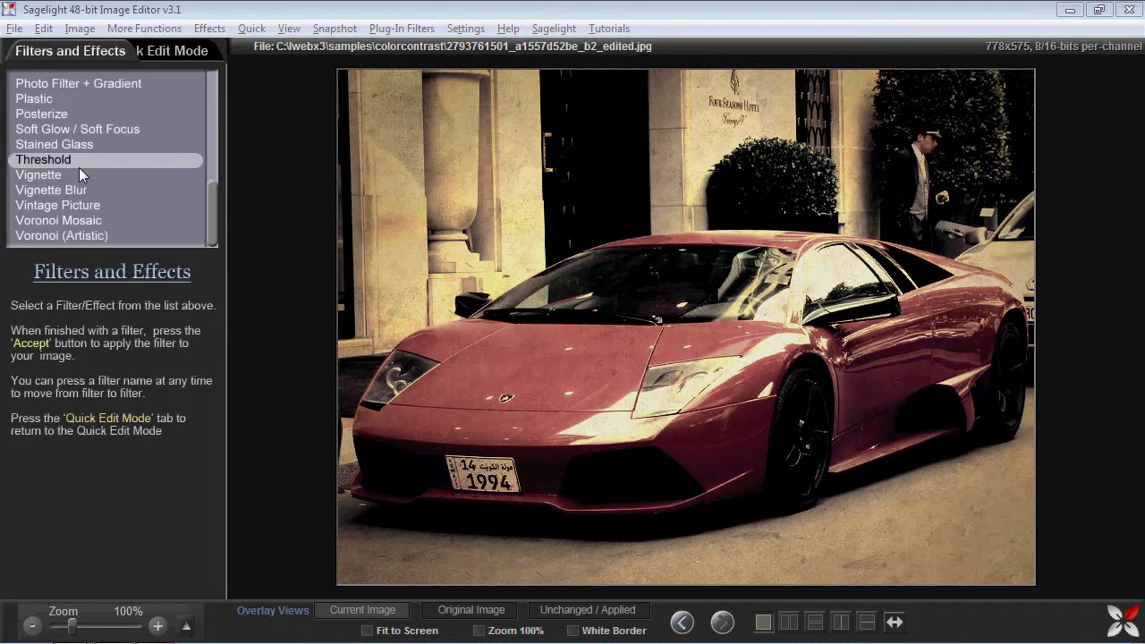
click(77, 170)
drag(344, 358, 755, 341)
click(702, 285)
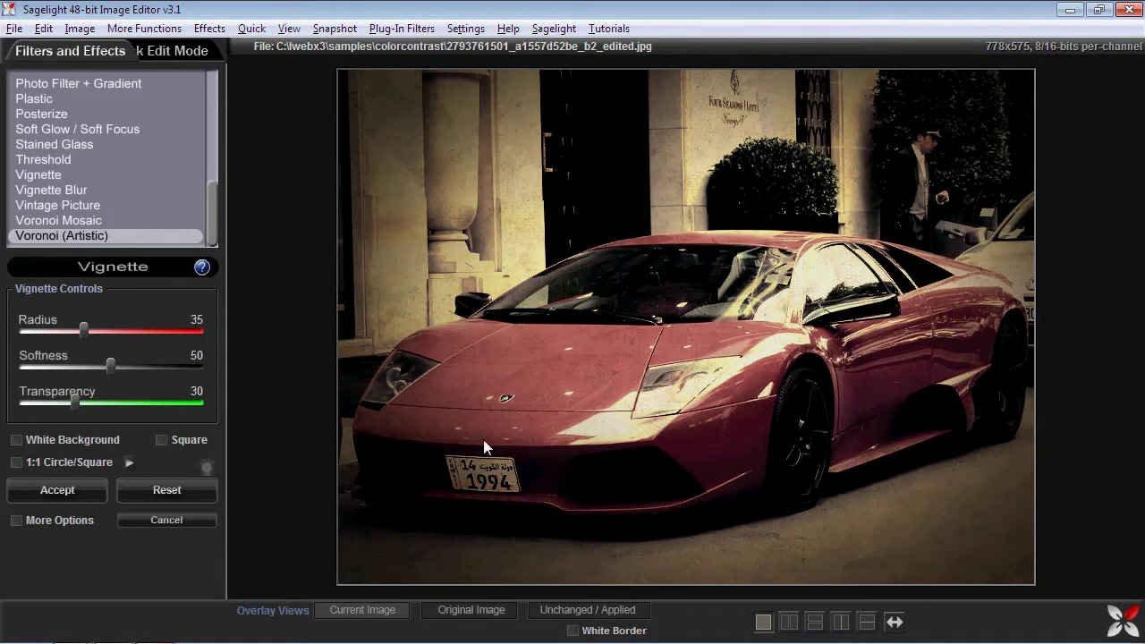
Set vignette contrast 44, radius 31 and transparency 35, and apply it.
click(34, 520)
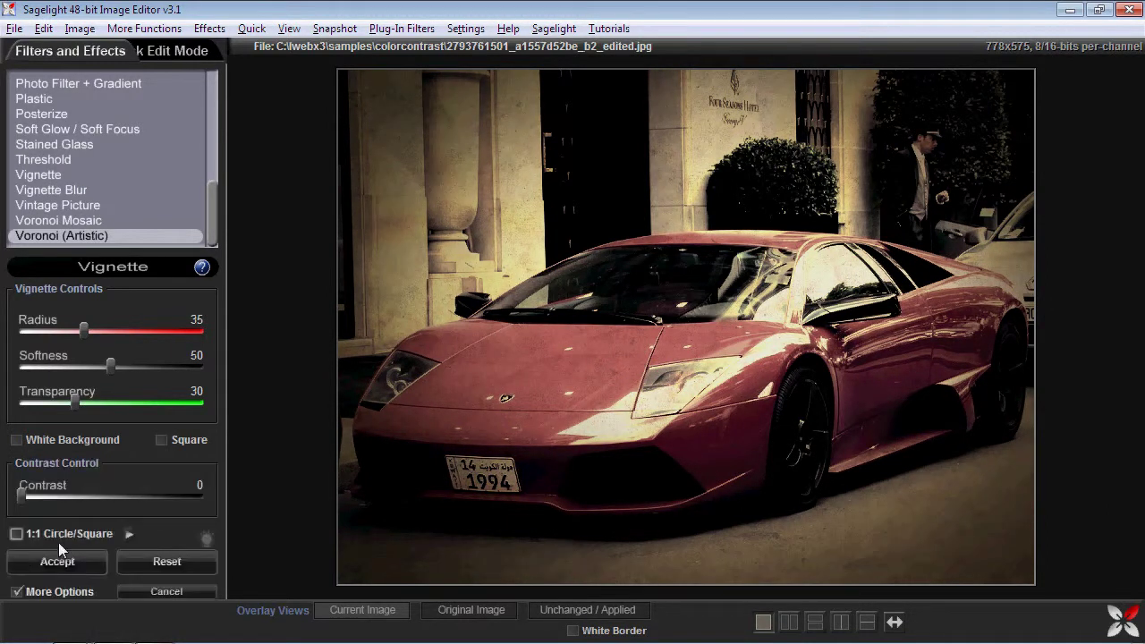
drag(21, 494, 99, 492)
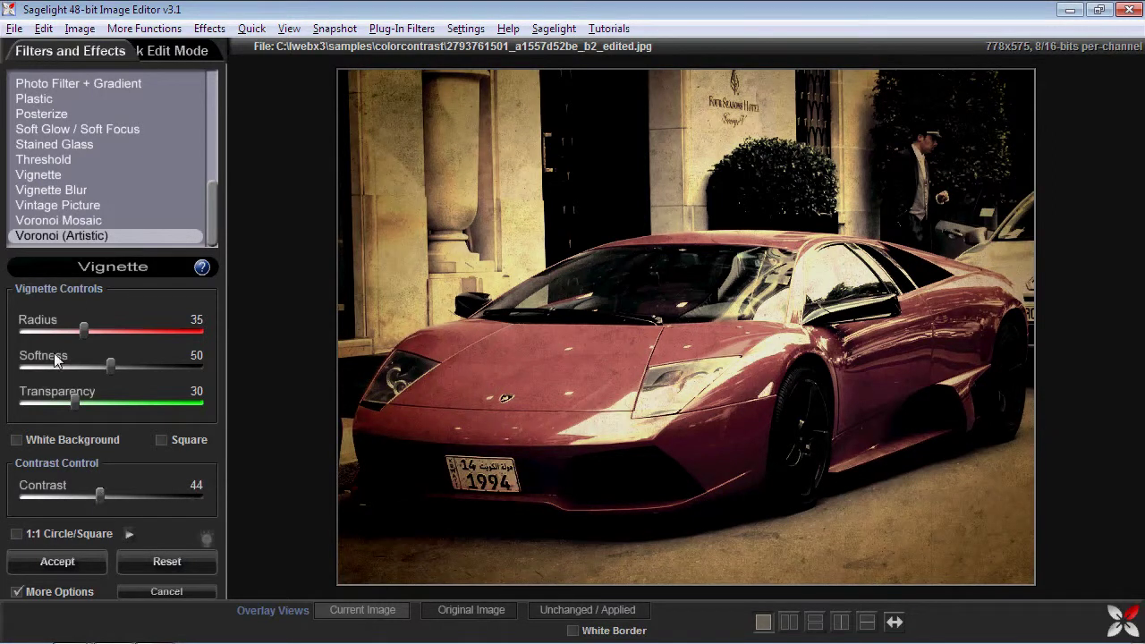
drag(75, 330, 76, 329)
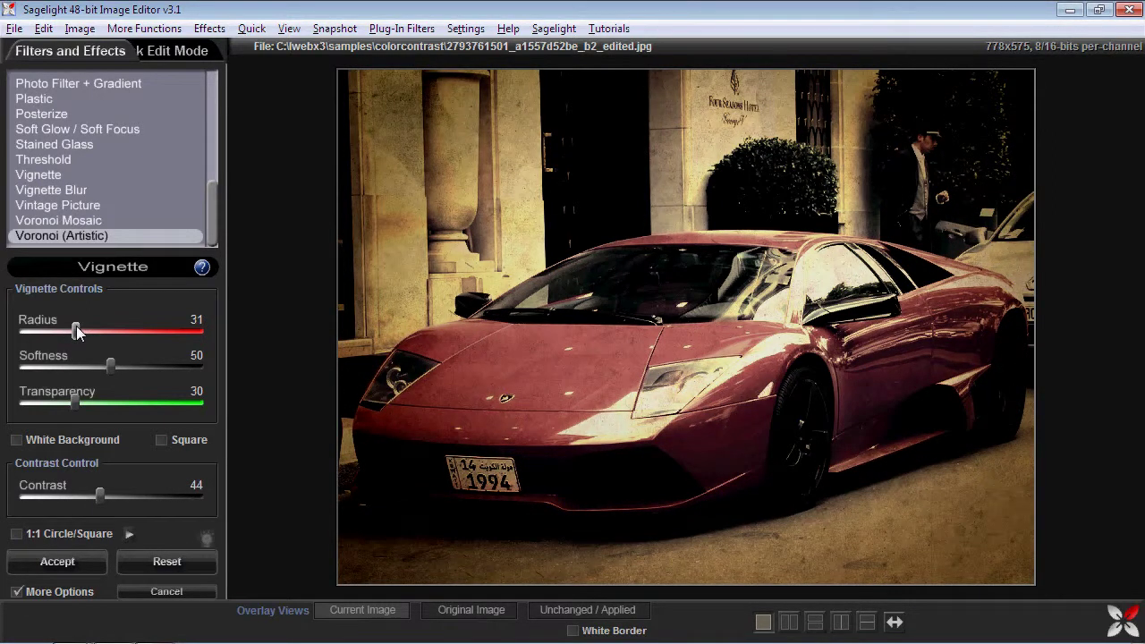
drag(74, 393, 83, 393)
click(57, 561)
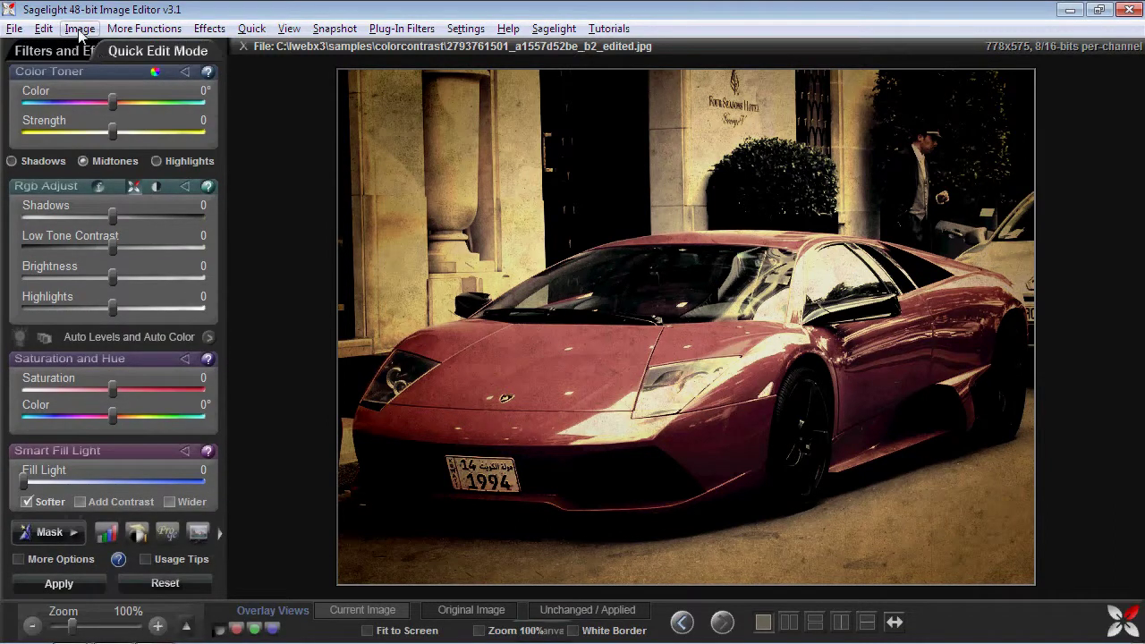
Add noise at strength 30 to the car photo and compare it with the original.
click(80, 31)
click(140, 355)
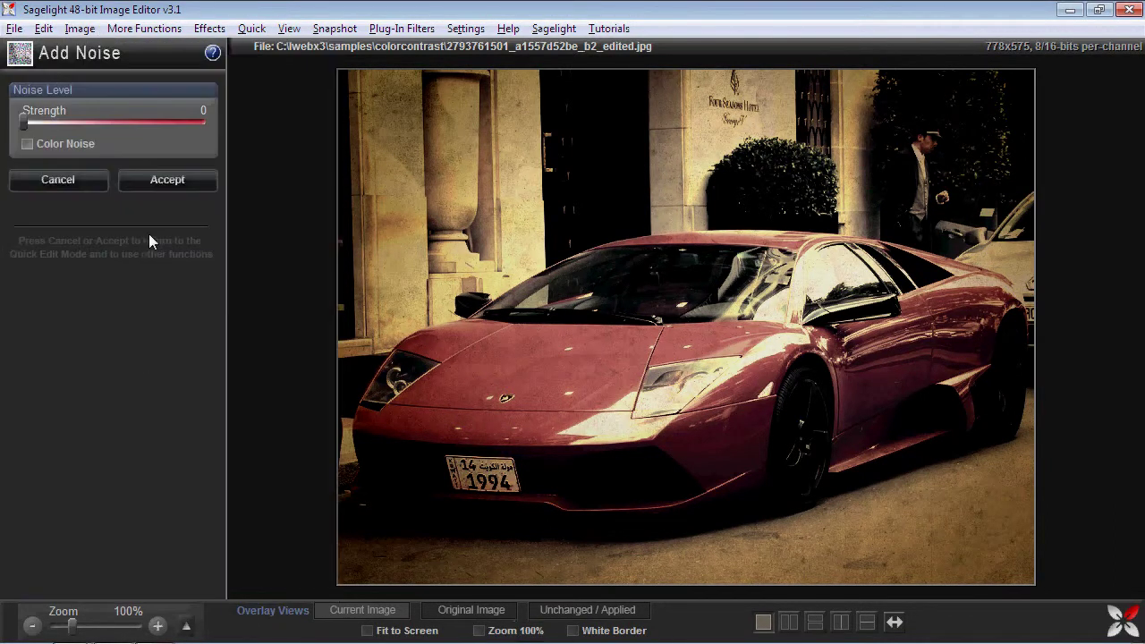
drag(25, 119, 82, 118)
click(170, 179)
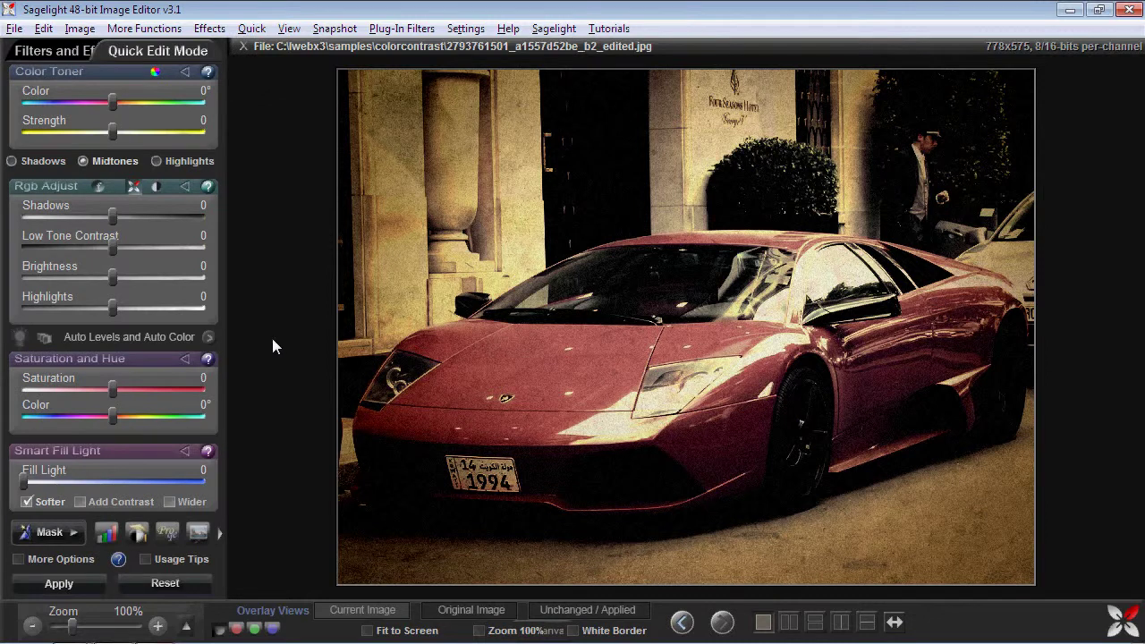
click(789, 622)
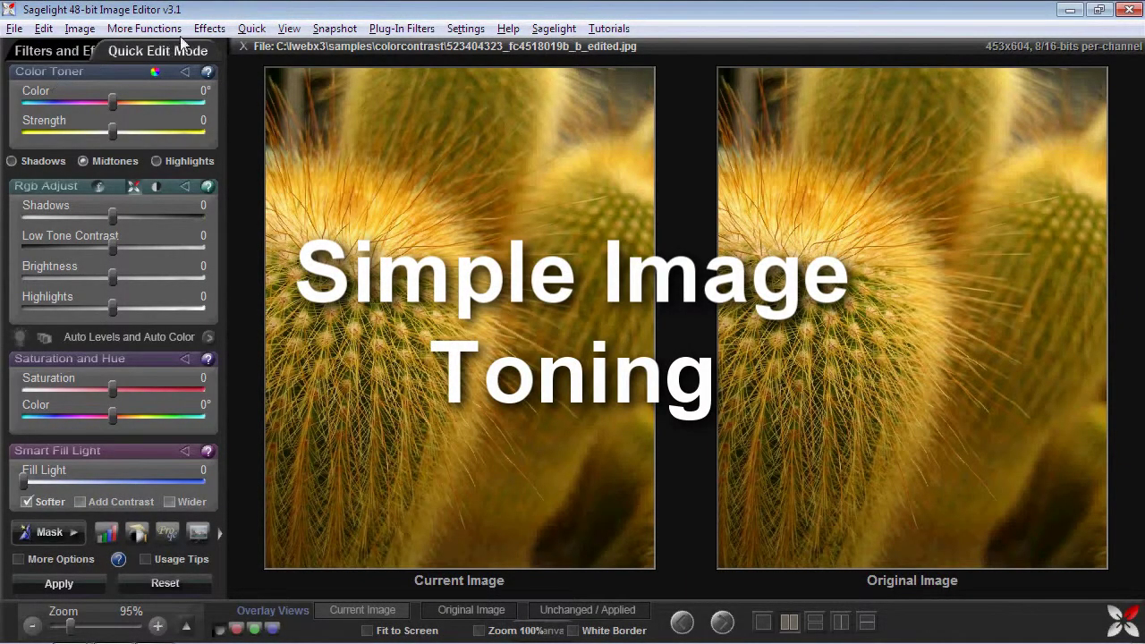
Apply Color Contrast toning: shadow colour -117° at strength 36, contrast 12, shadow brightness 13.
click(144, 28)
click(190, 177)
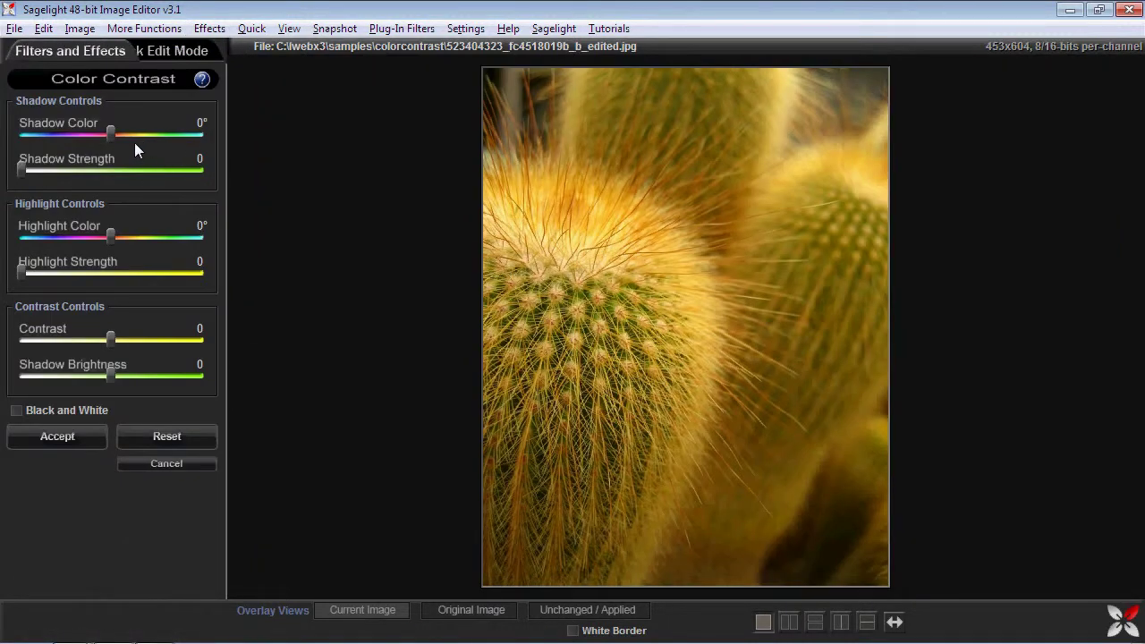
drag(115, 130, 107, 131)
drag(22, 170, 51, 169)
drag(106, 131, 79, 163)
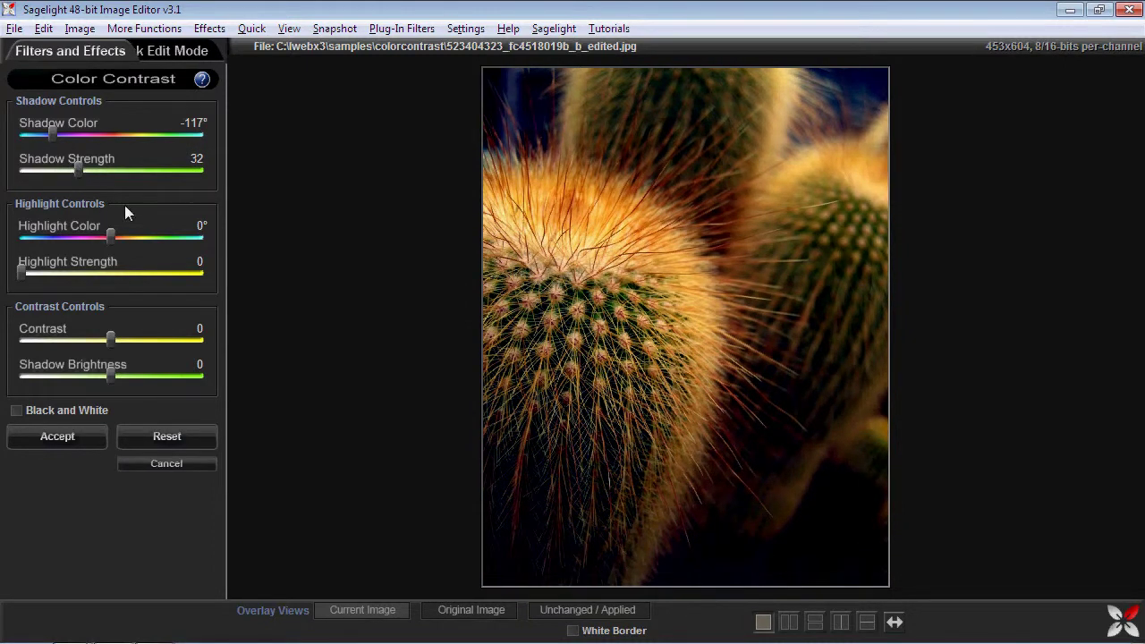
mouse_move(112, 370)
mouse_down()
mouse_move(89, 371)
mouse_move(128, 364)
mouse_move(106, 344)
mouse_move(126, 341)
mouse_move(123, 362)
mouse_up()
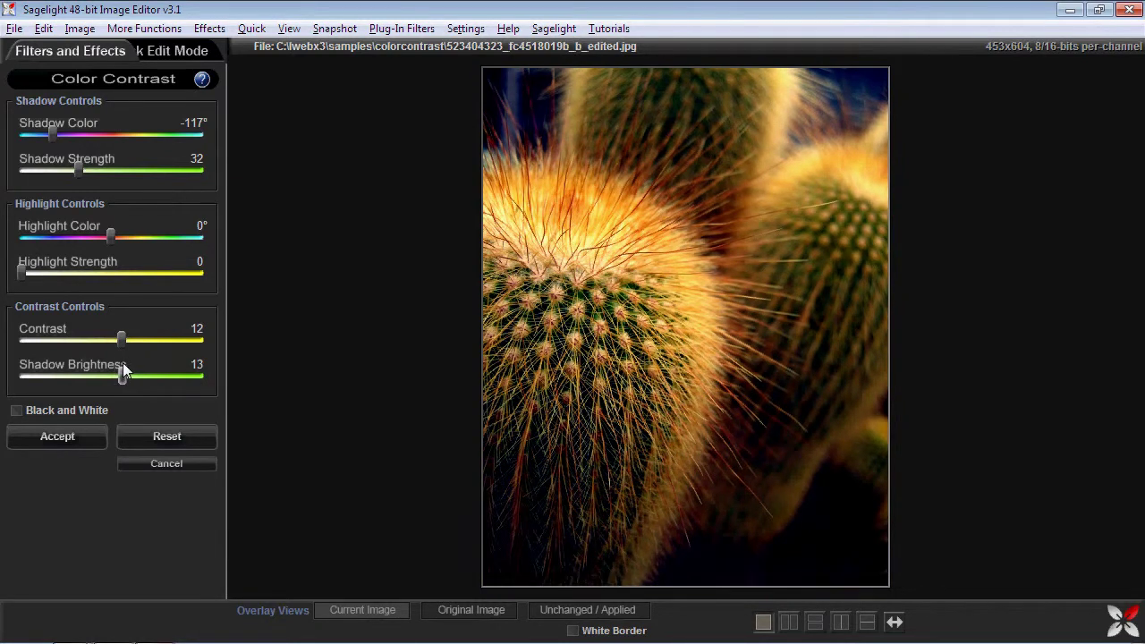
drag(87, 172, 85, 170)
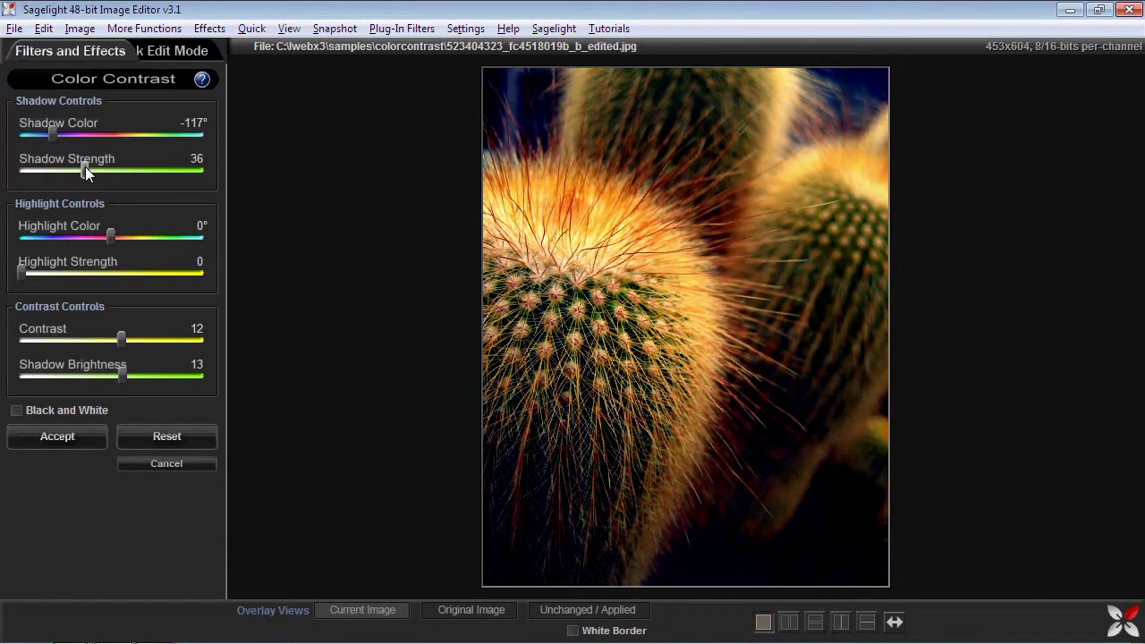
click(591, 610)
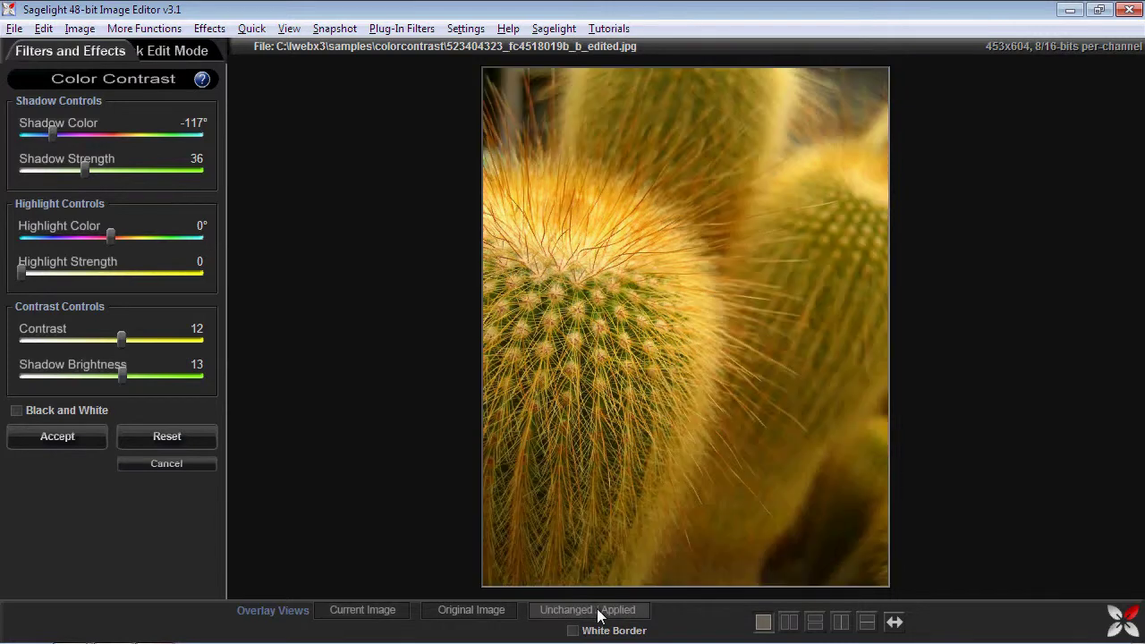
click(57, 437)
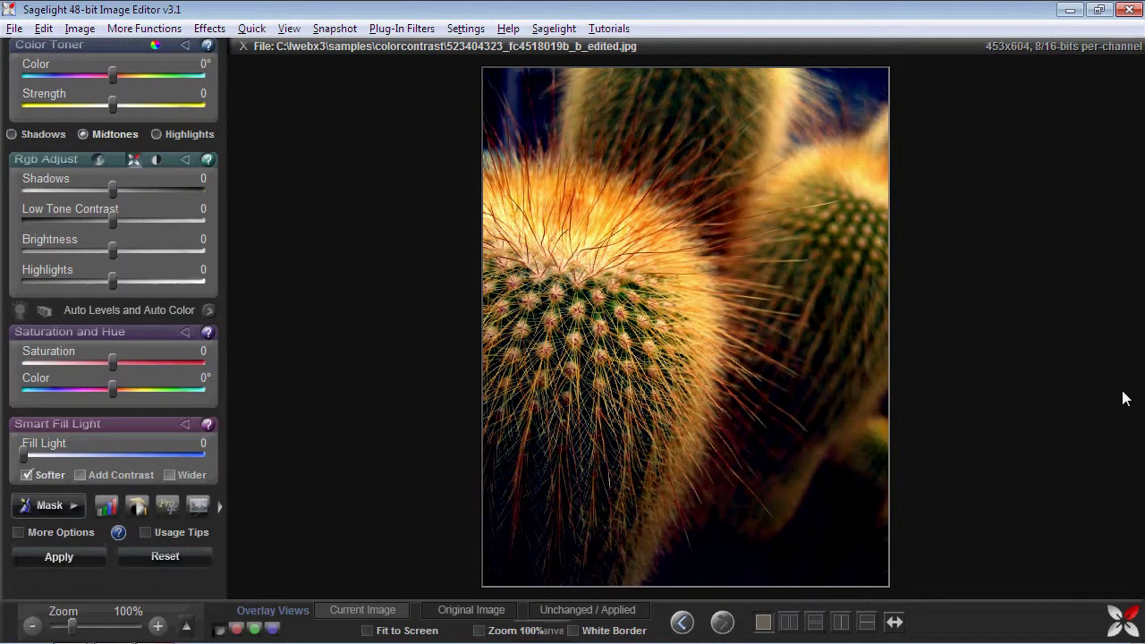
Add a white border, preview it full screen, then step back to the untoned version.
key(ctrl+b)
click(179, 301)
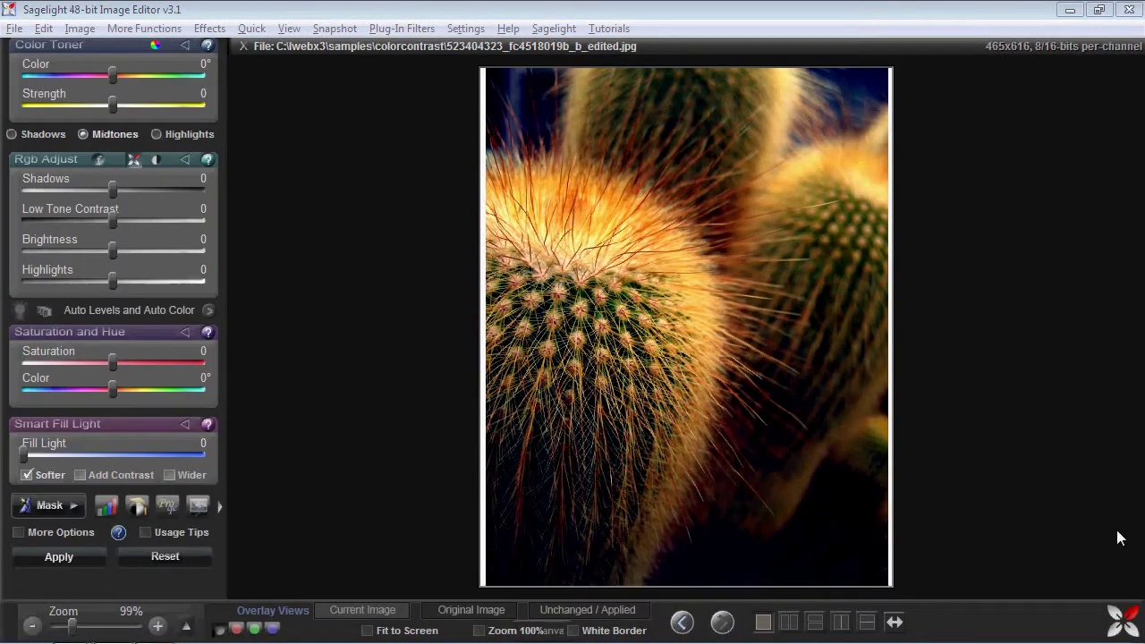
key(F11)
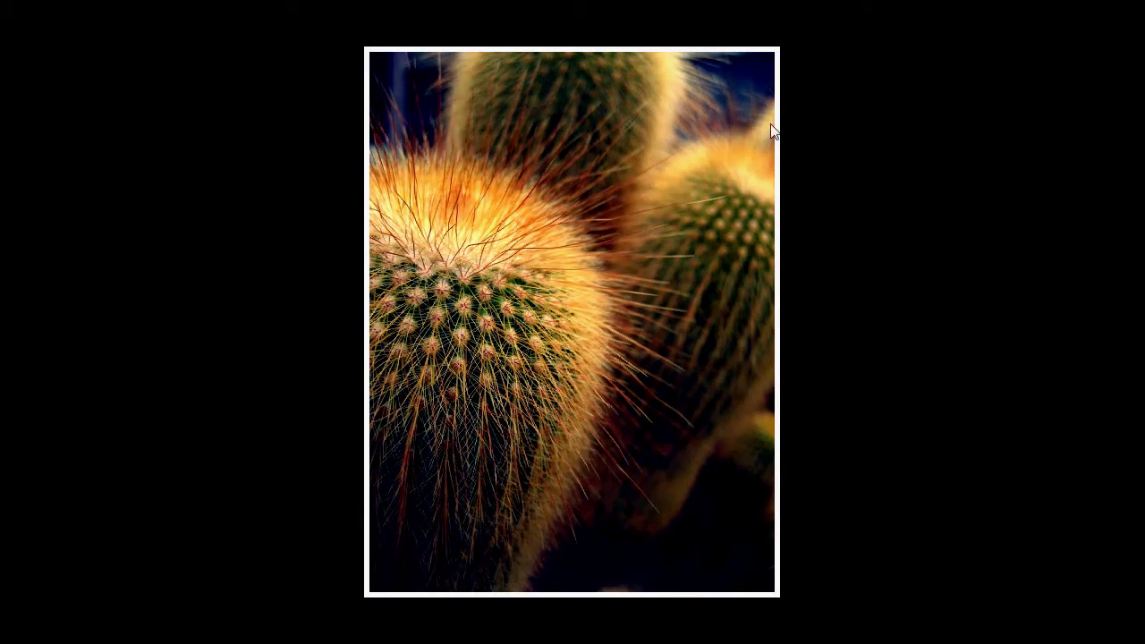
key(Escape)
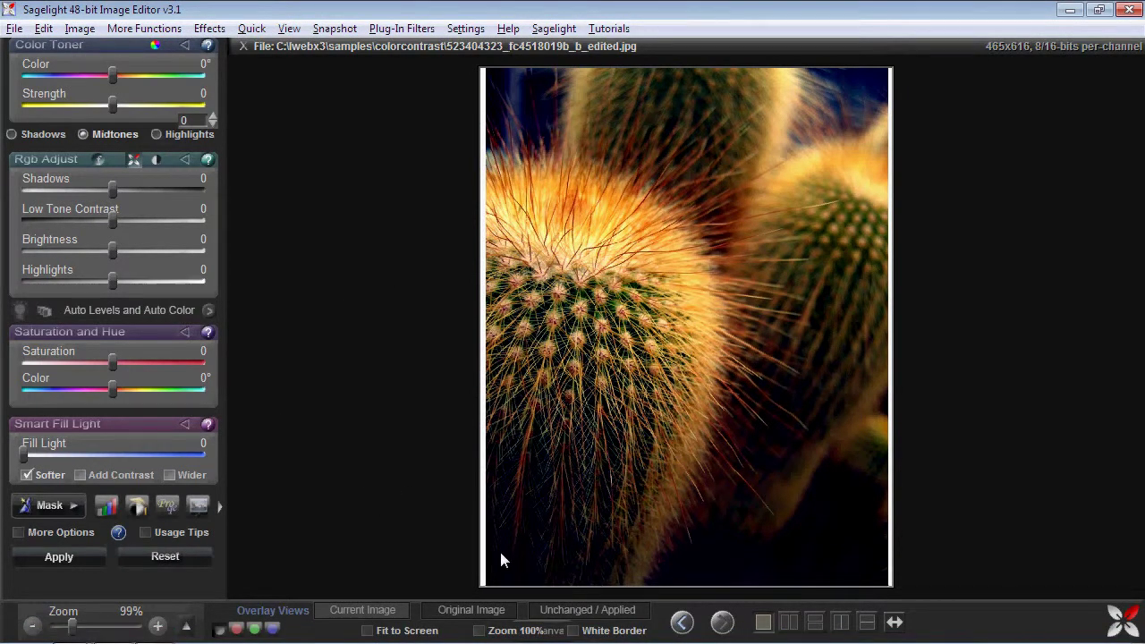
click(682, 624)
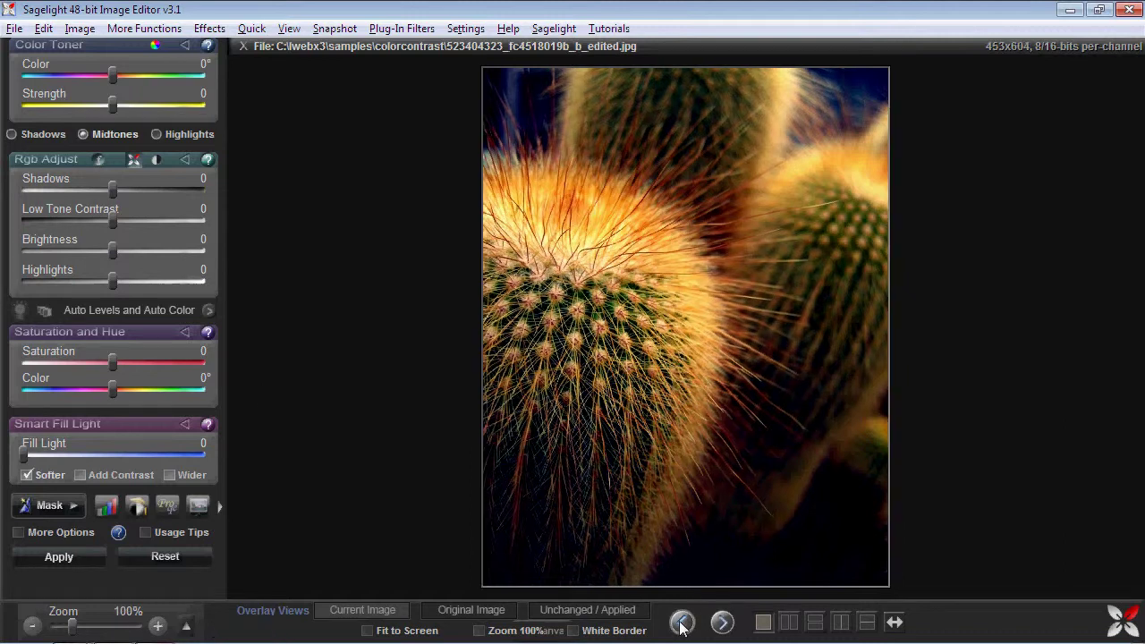
Open Color Contrast and rough in a red shadow tint, highlight tint and lower contrast.
click(788, 621)
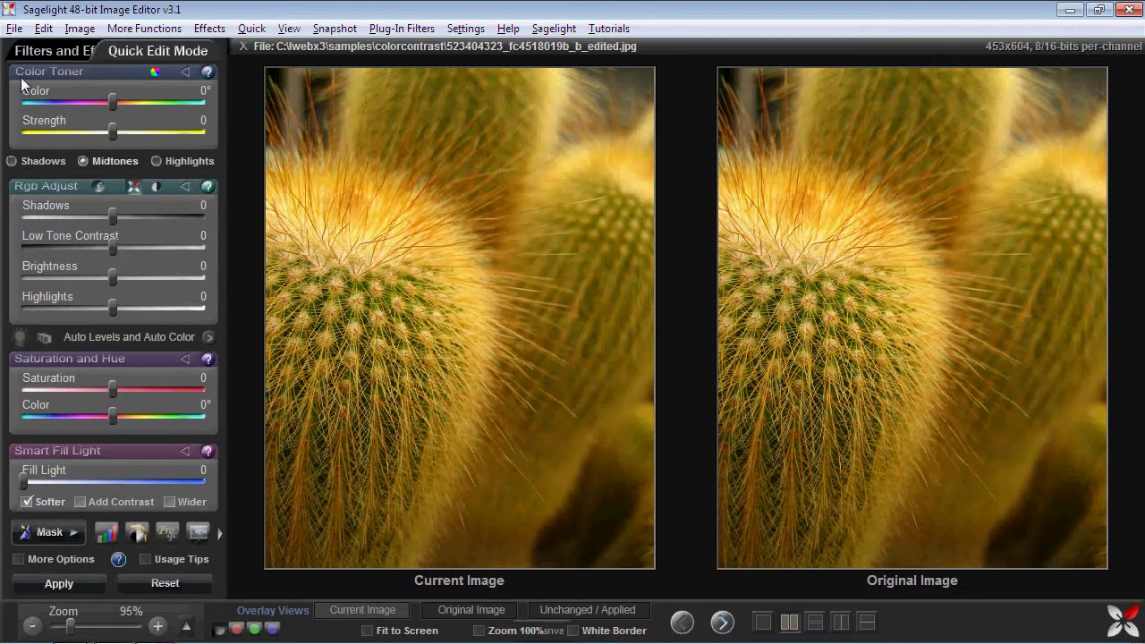
click(143, 28)
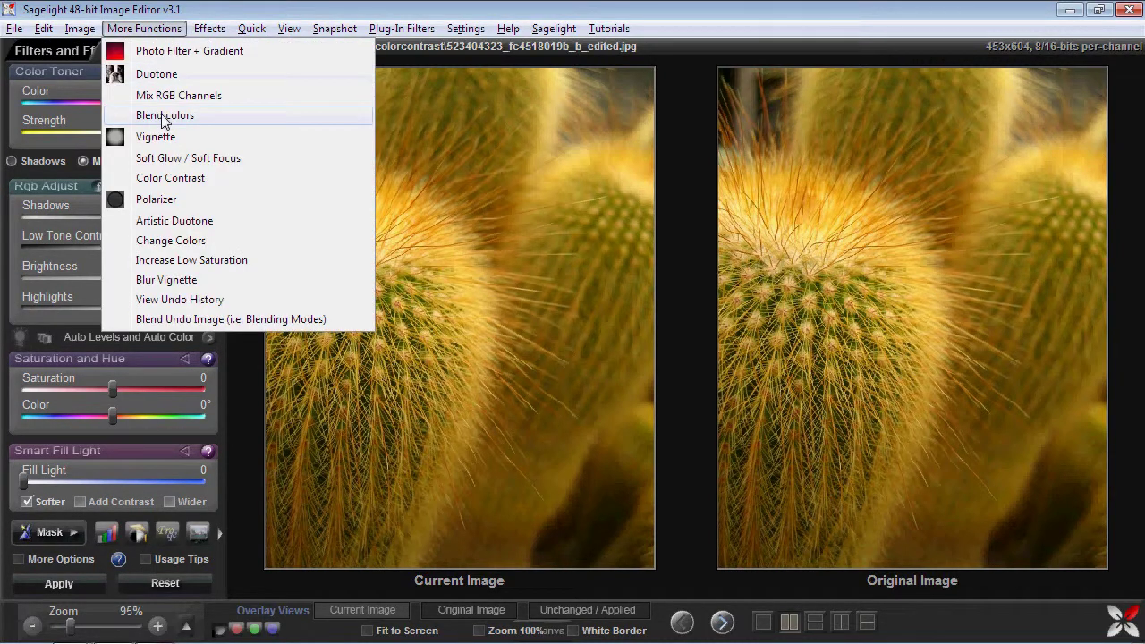
click(168, 178)
drag(22, 170, 99, 172)
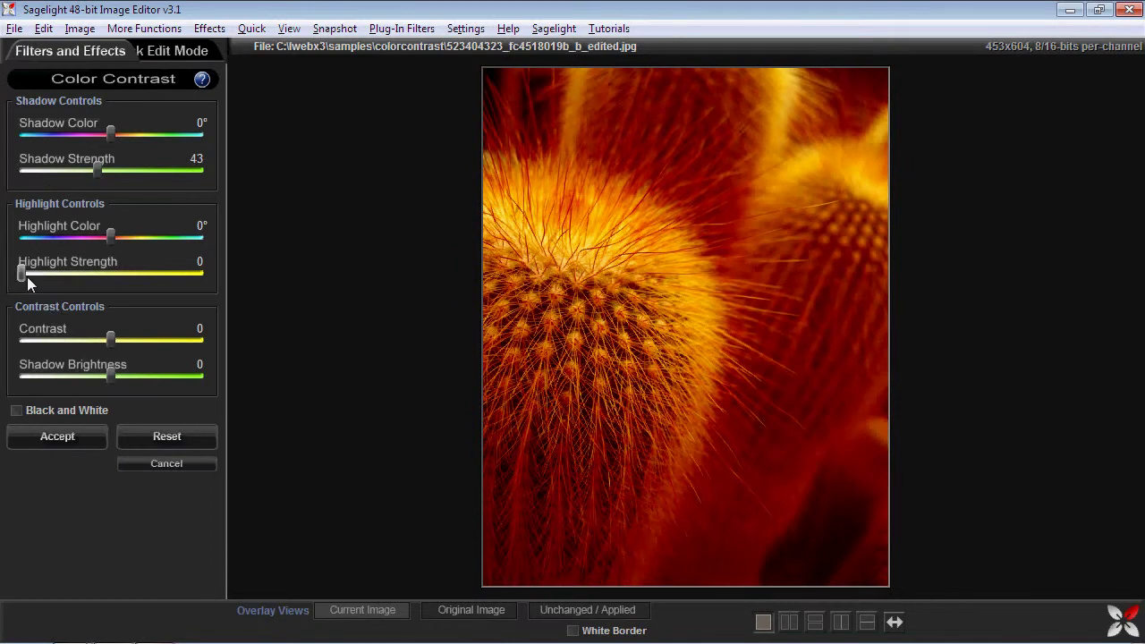
drag(23, 273, 121, 272)
drag(110, 338, 63, 338)
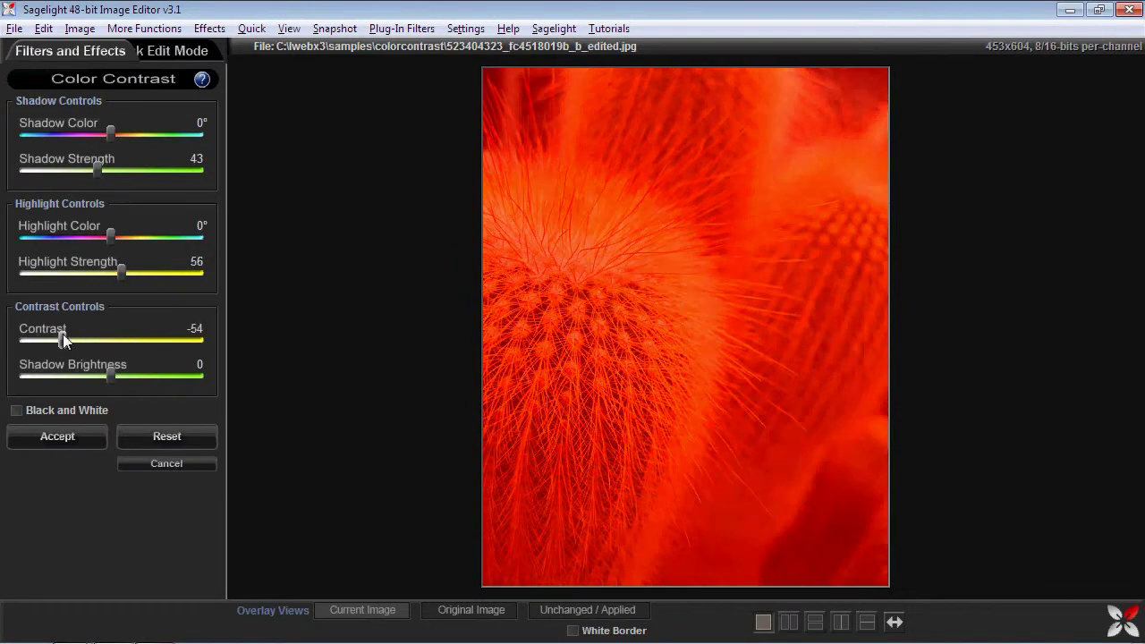
mouse_move(97, 374)
mouse_down()
mouse_move(138, 371)
mouse_move(89, 370)
mouse_move(116, 370)
mouse_up()
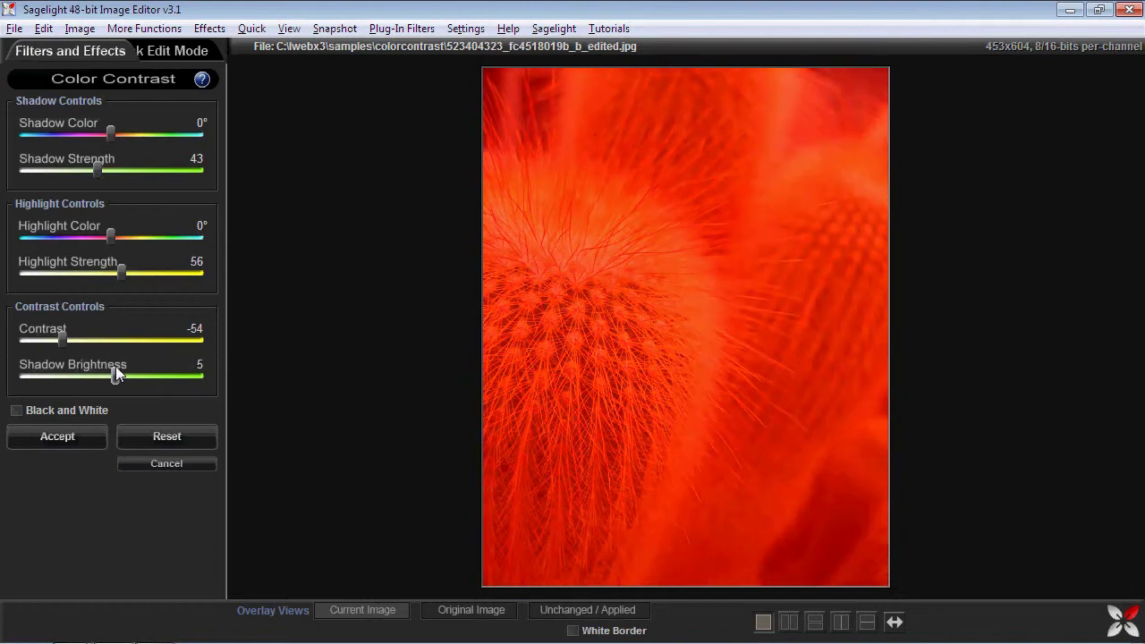
Refine to shadow -81° at 51, highlight -20° at 28, contrast -2, shadow brightness -13, and accept.
drag(116, 273, 91, 270)
mouse_move(97, 168)
mouse_down()
mouse_move(80, 165)
mouse_move(116, 166)
mouse_up()
drag(110, 132, 71, 129)
mouse_move(115, 374)
mouse_down()
mouse_move(131, 372)
mouse_move(120, 374)
mouse_up()
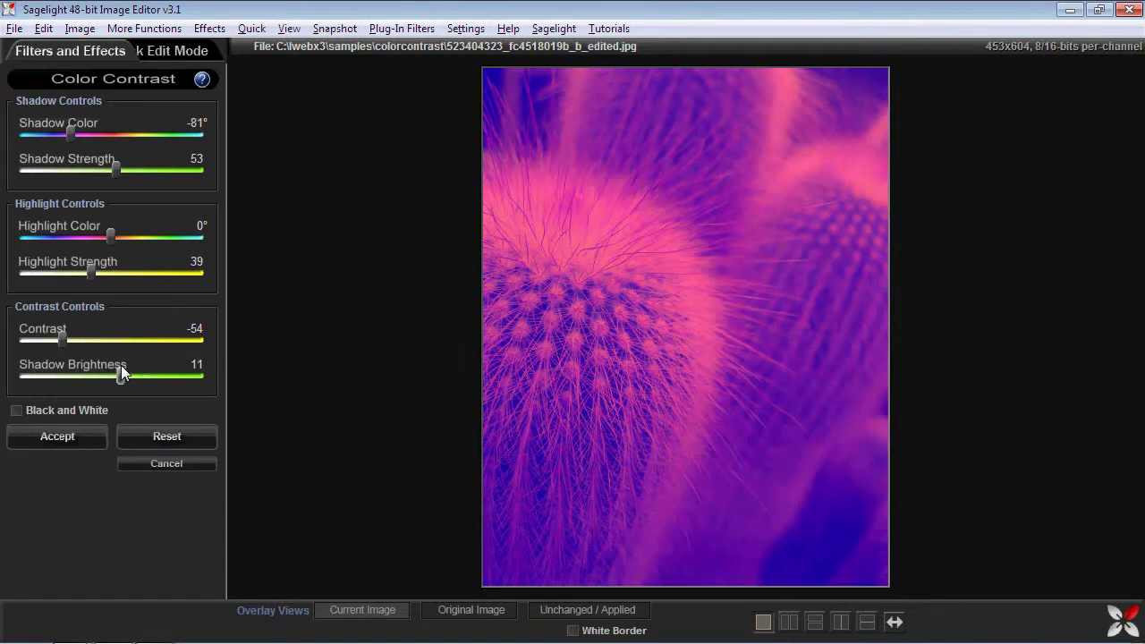
drag(63, 339, 98, 331)
drag(106, 175, 65, 134)
drag(110, 235, 72, 265)
mouse_move(99, 341)
mouse_down()
mouse_move(77, 339)
mouse_move(109, 336)
mouse_up()
drag(117, 376, 100, 375)
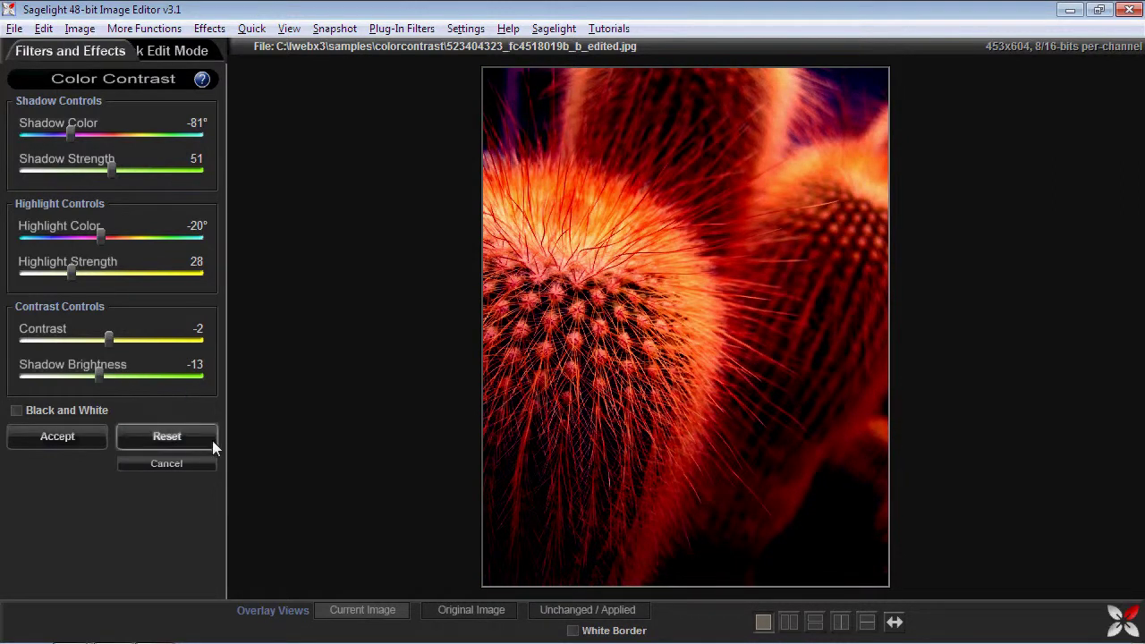
click(77, 441)
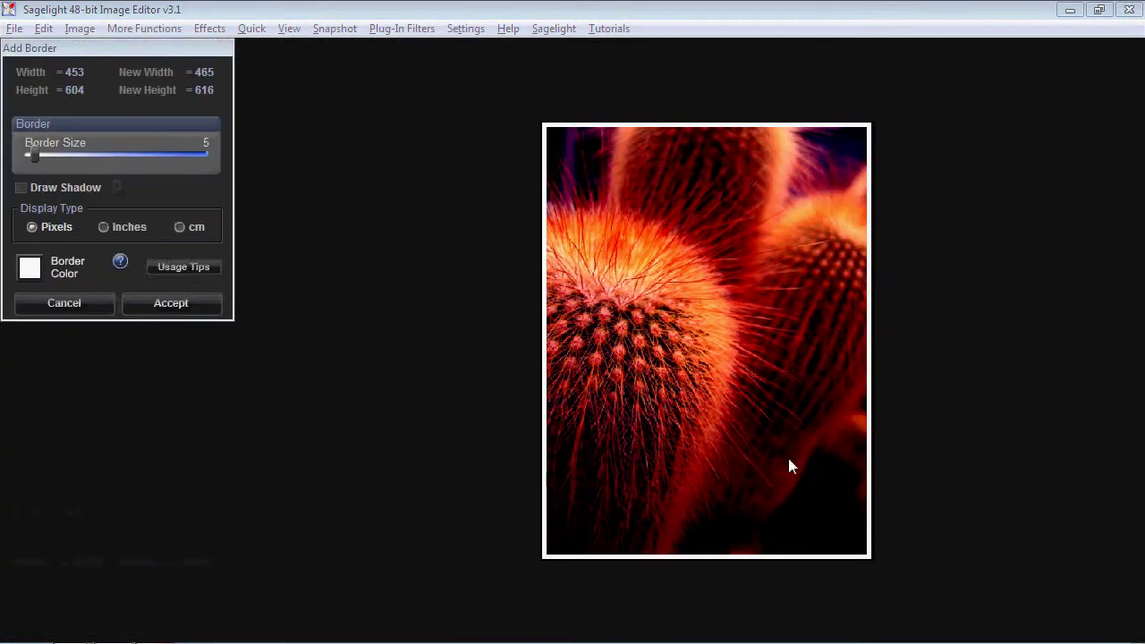
Apply the 5-pixel white border, making the image 465x616, and preview it full screen.
click(162, 306)
key(F11)
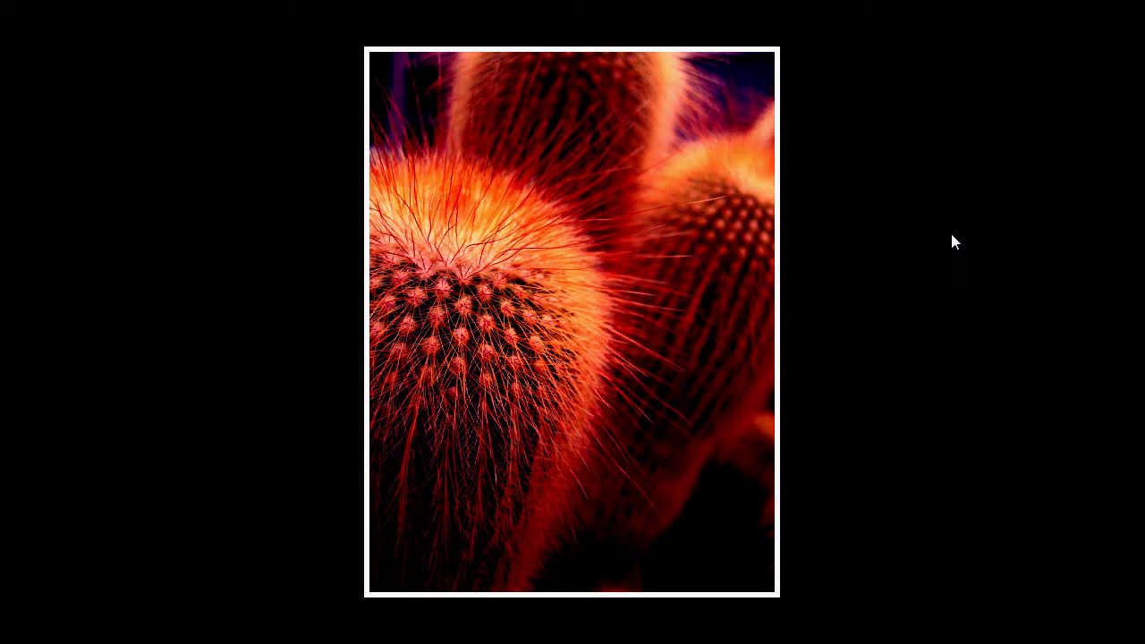
key(Escape)
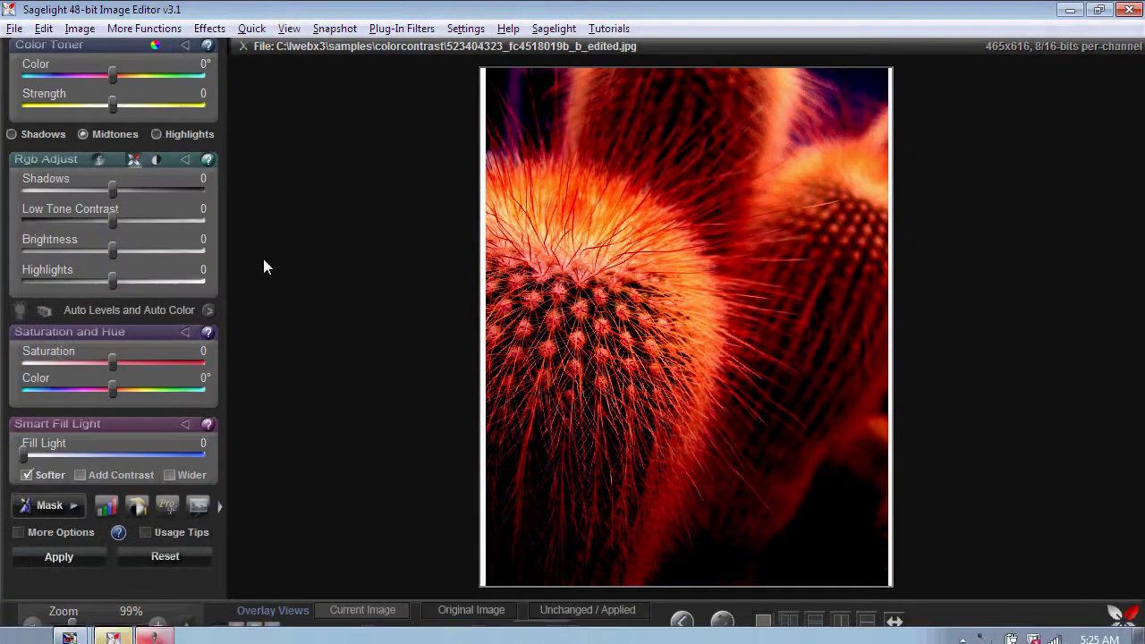
Revert the cactus to the original and set saturation to -100 for black-and-white, shown side by side.
click(14, 36)
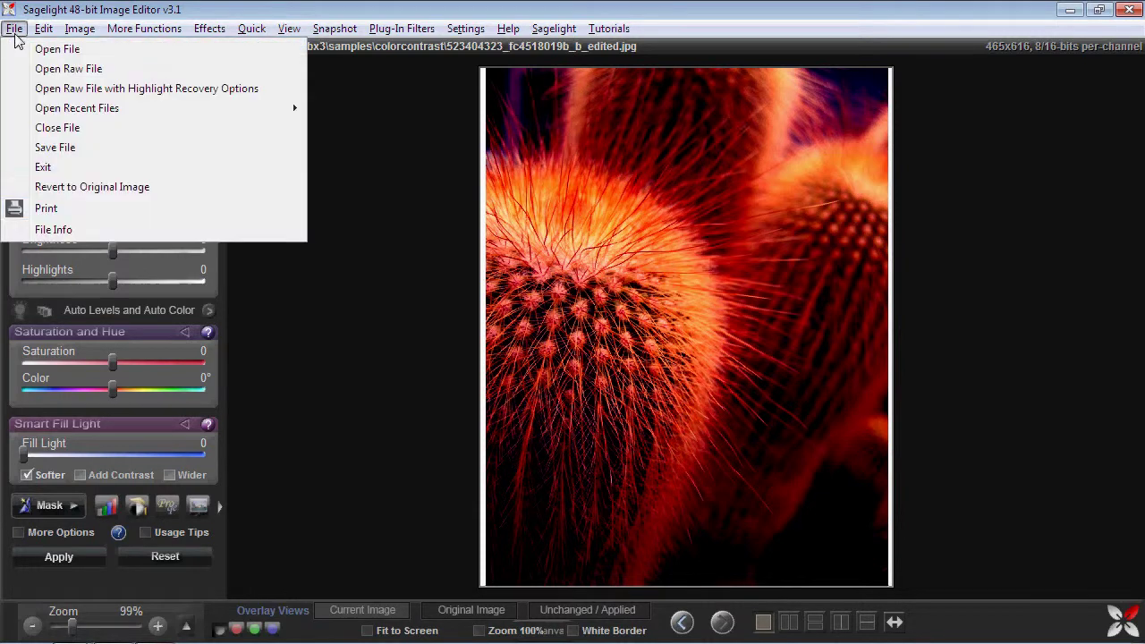
click(114, 195)
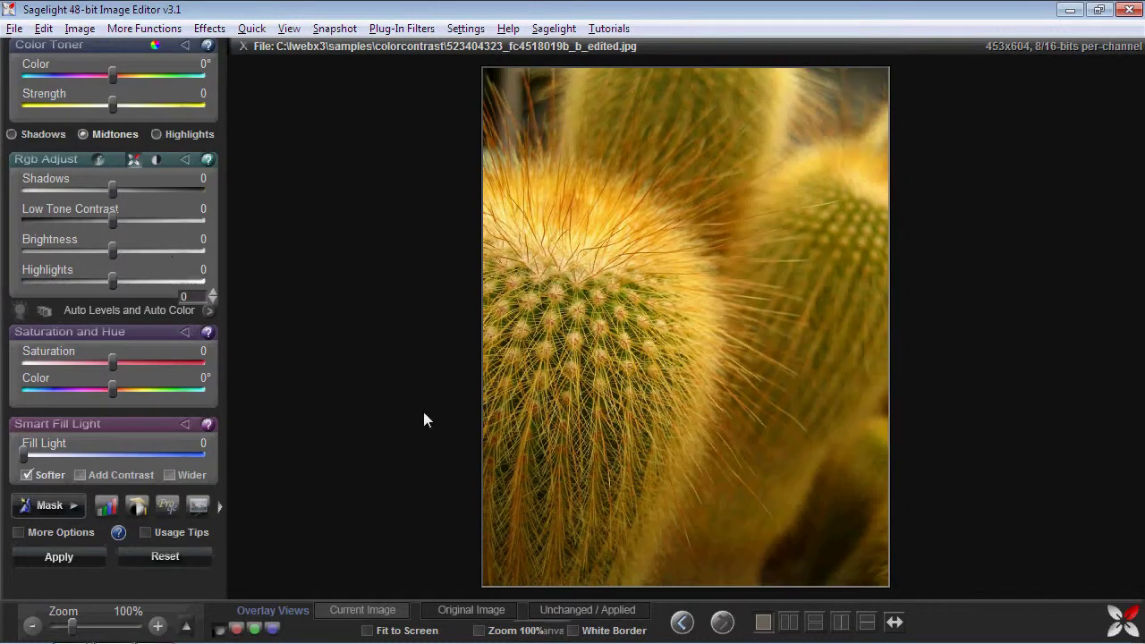
click(789, 624)
drag(112, 363, 23, 363)
click(58, 556)
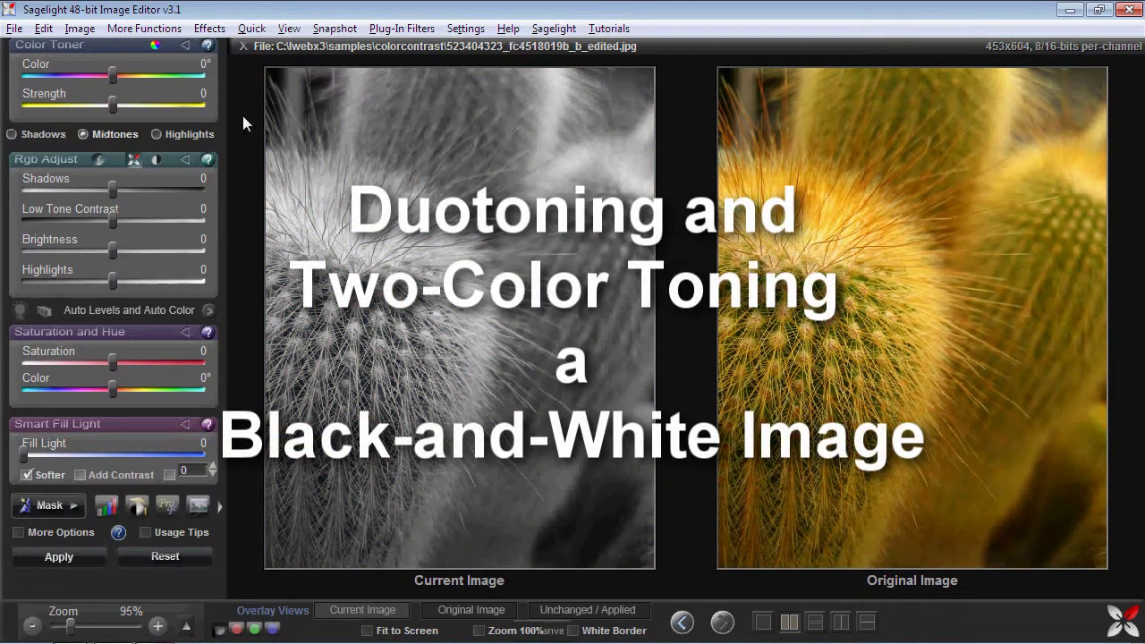
scroll(183, 163, up, 1)
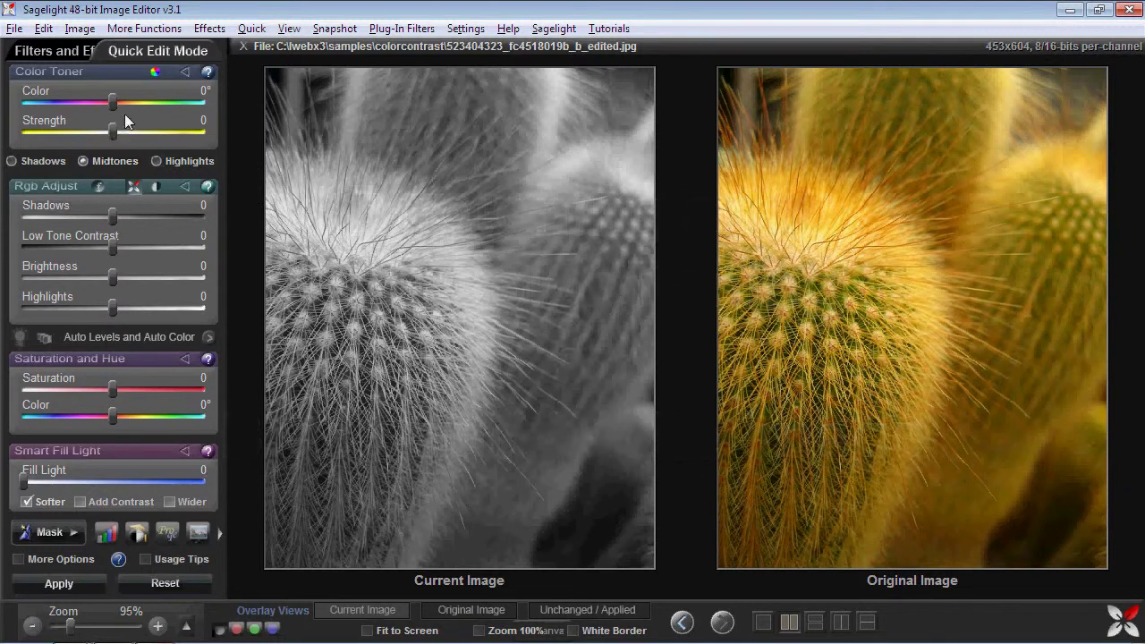
click(134, 28)
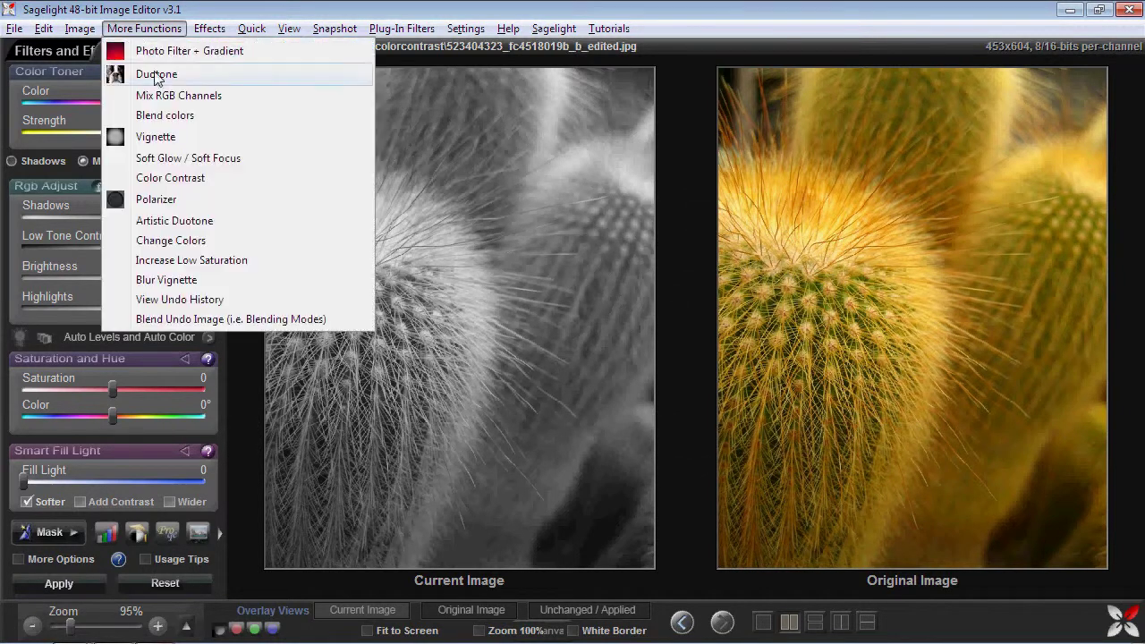
Tone the black-and-white cactus's shadows blue around -110° with darker shadow brightness in Color Contrast.
click(172, 178)
drag(24, 169, 72, 171)
drag(106, 134, 120, 132)
drag(72, 162, 55, 160)
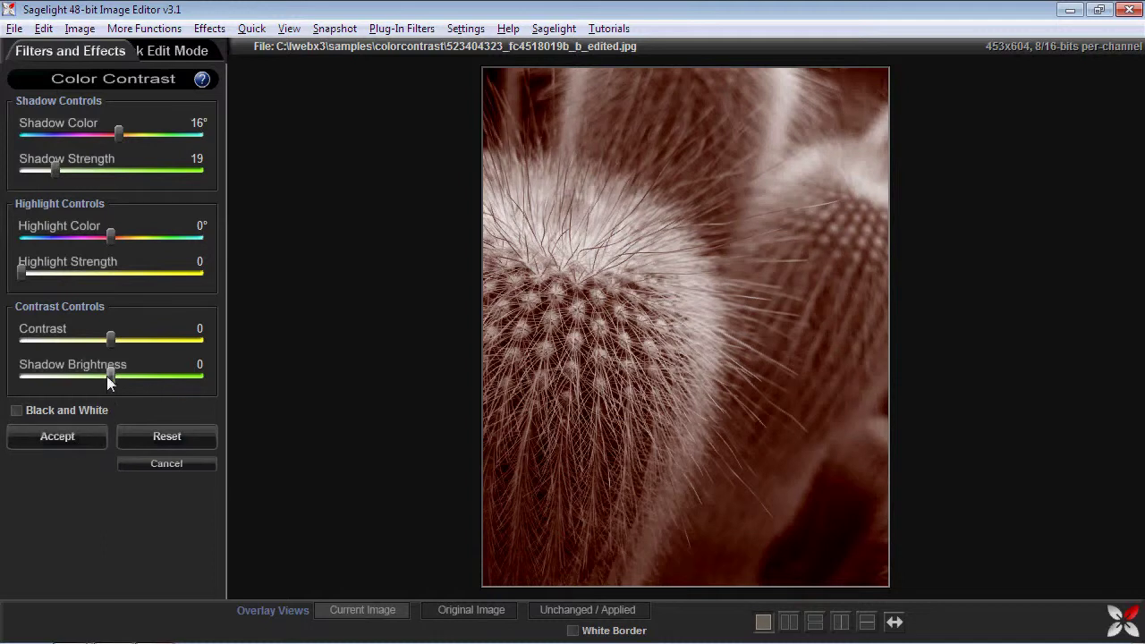
drag(110, 374, 124, 340)
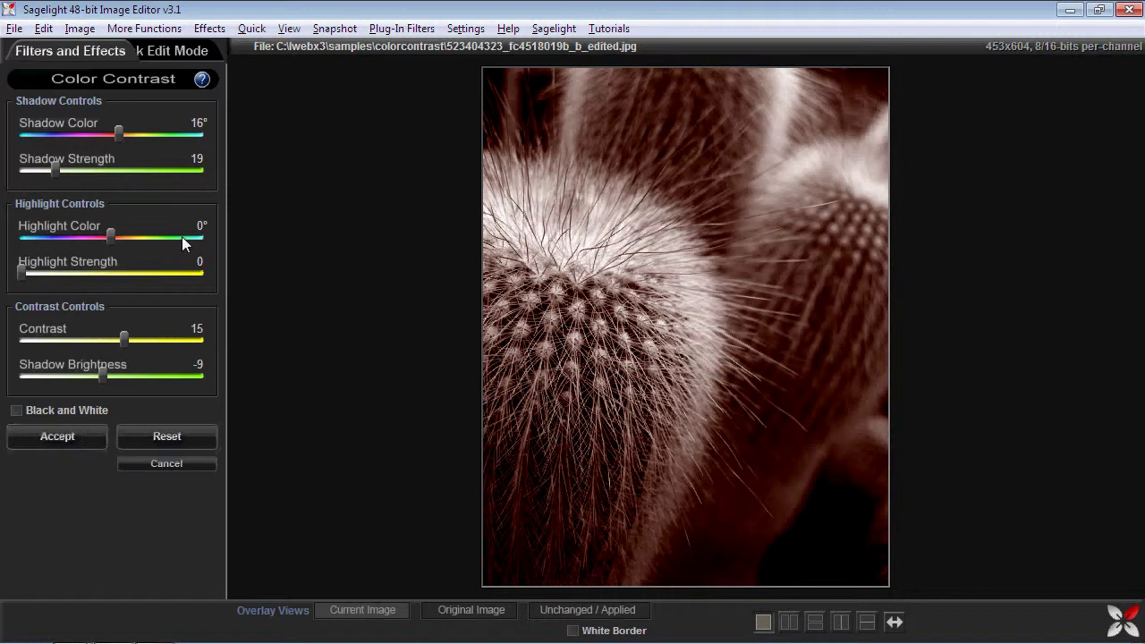
drag(116, 139, 56, 169)
Darken the shadows further, accept the blue toning, add the 5-pixel white border and preview full screen.
drag(110, 376, 93, 371)
click(79, 439)
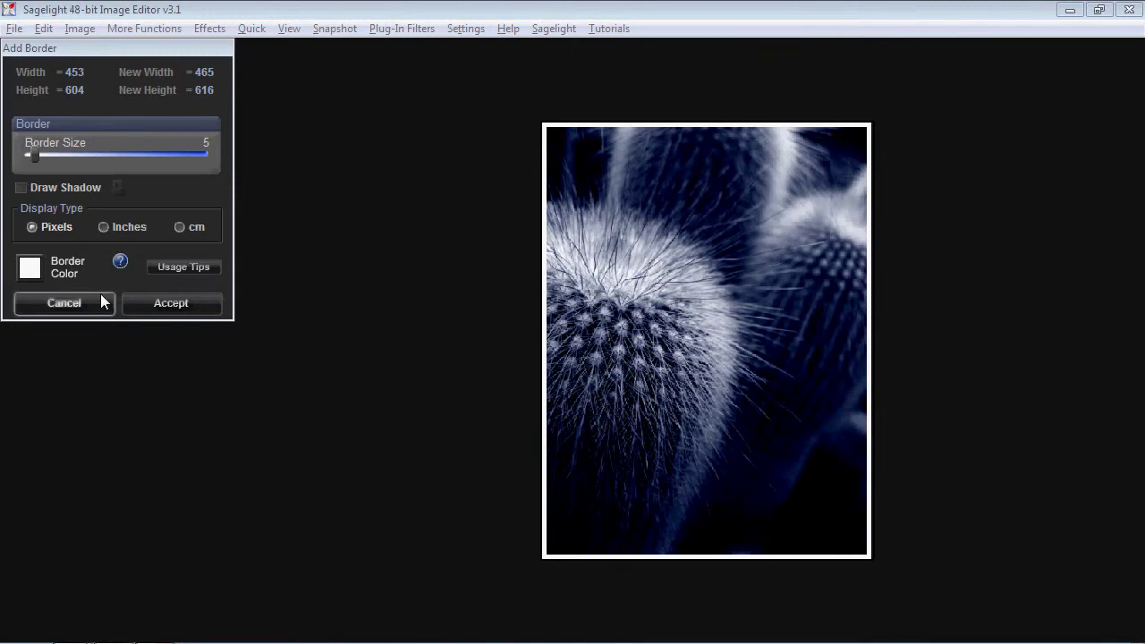
click(183, 302)
key(F11)
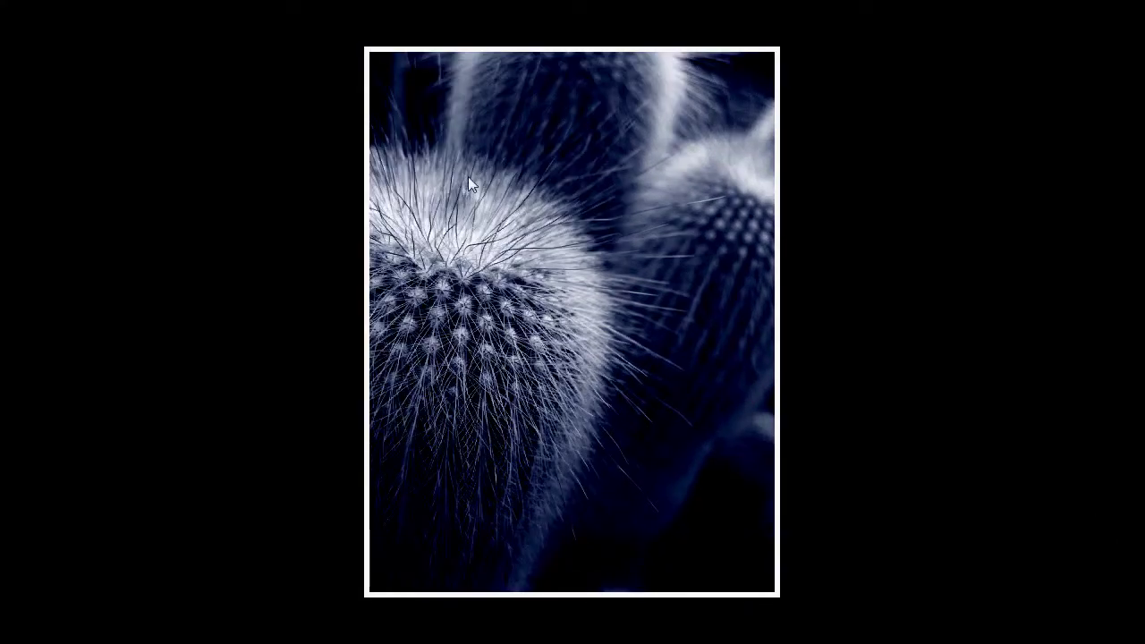
key(F11)
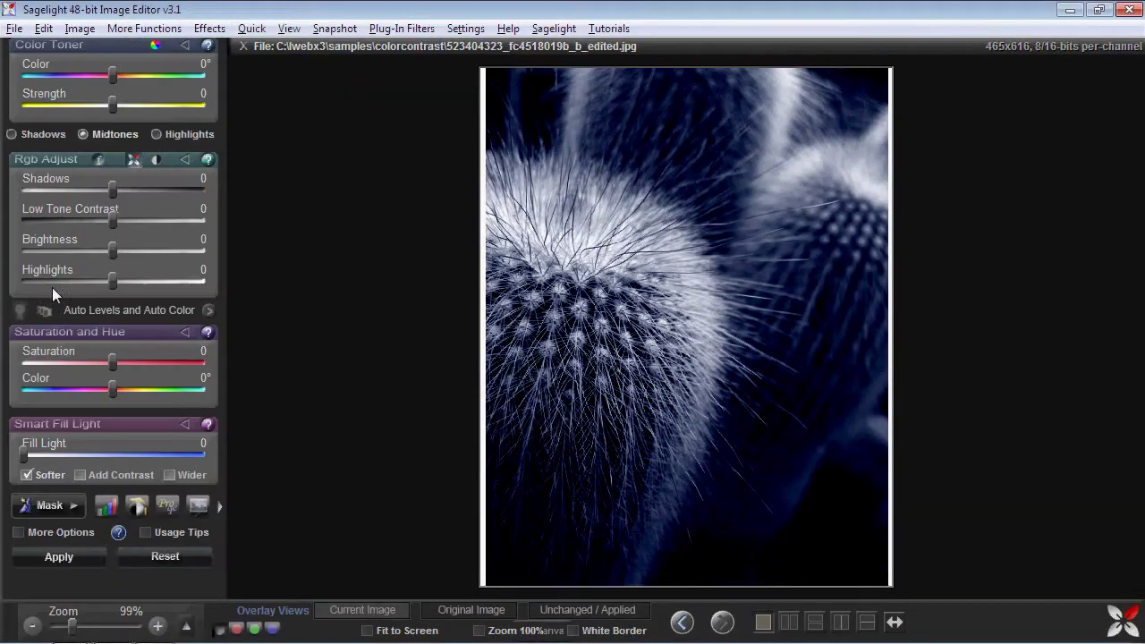
Try Rgb Adjust shadow, brightness and low-tone contrast tweaks, reset them, and step back to black-and-white.
drag(152, 195, 155, 190)
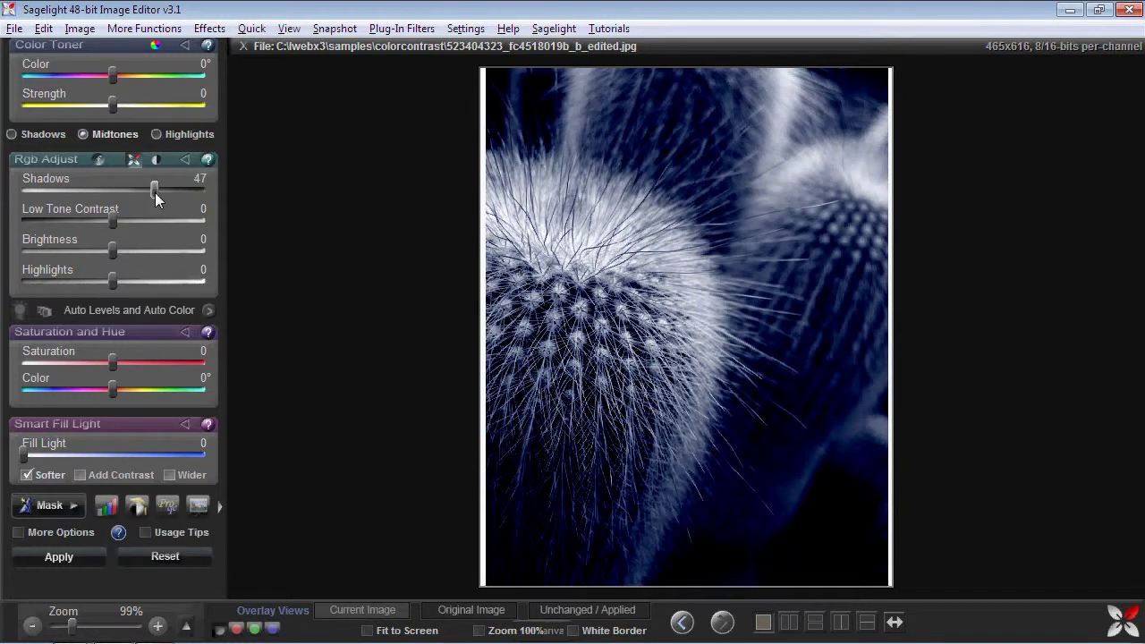
drag(112, 252, 96, 282)
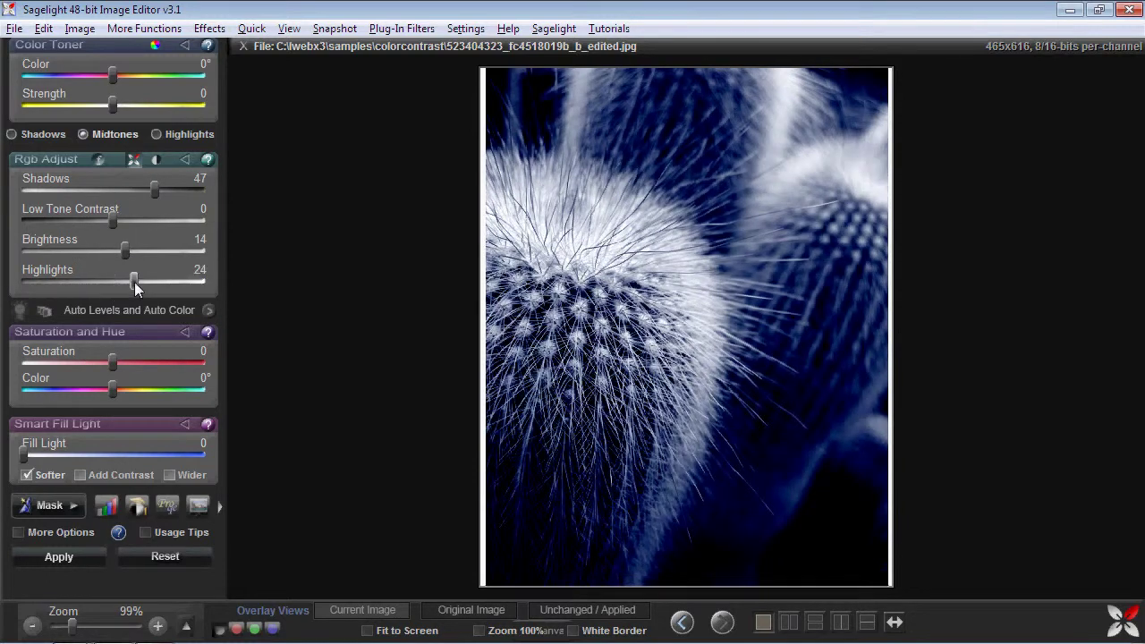
mouse_move(111, 221)
mouse_down()
mouse_move(99, 221)
mouse_move(109, 219)
mouse_up()
click(175, 562)
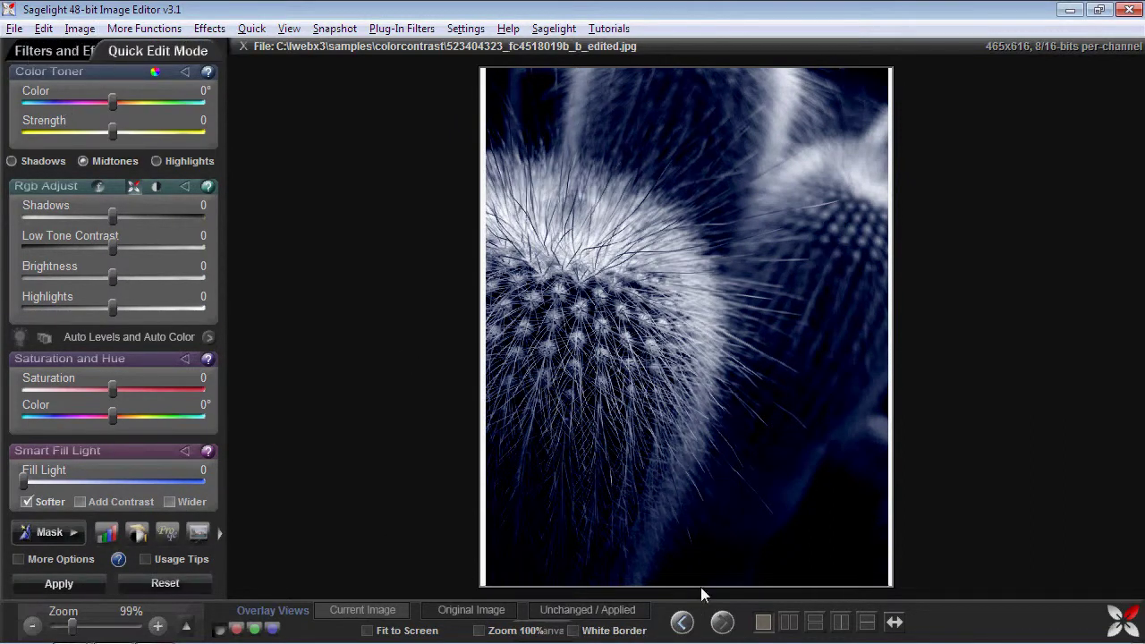
click(682, 621)
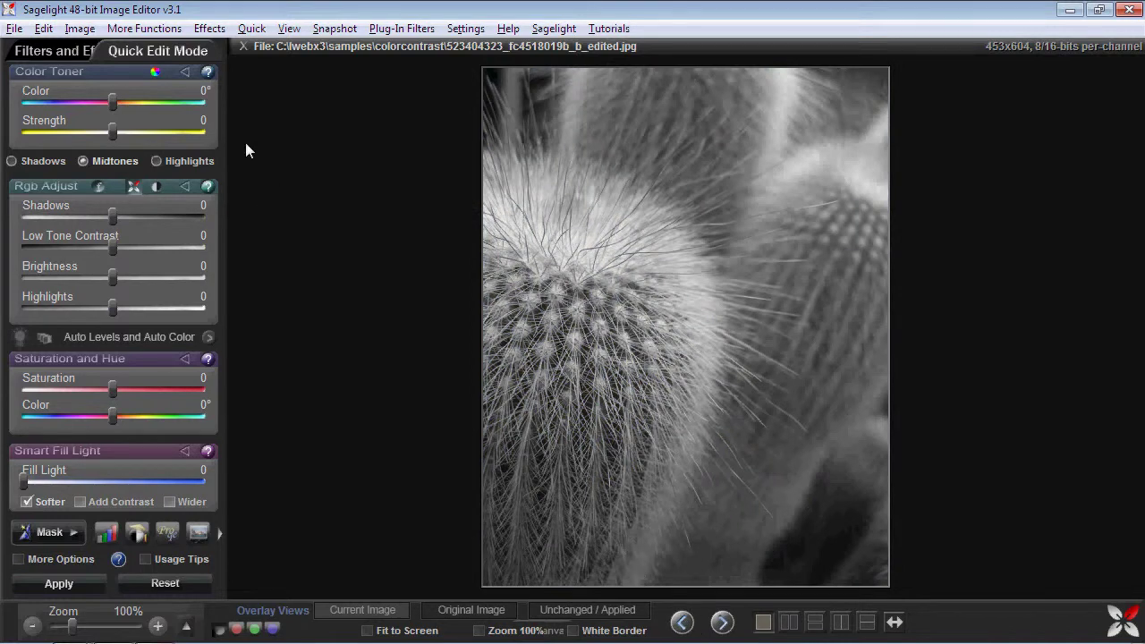
In Color Contrast, tint the black-and-white cactus red in the shadows and gold (77°) in the highlights.
click(69, 52)
click(188, 51)
click(143, 27)
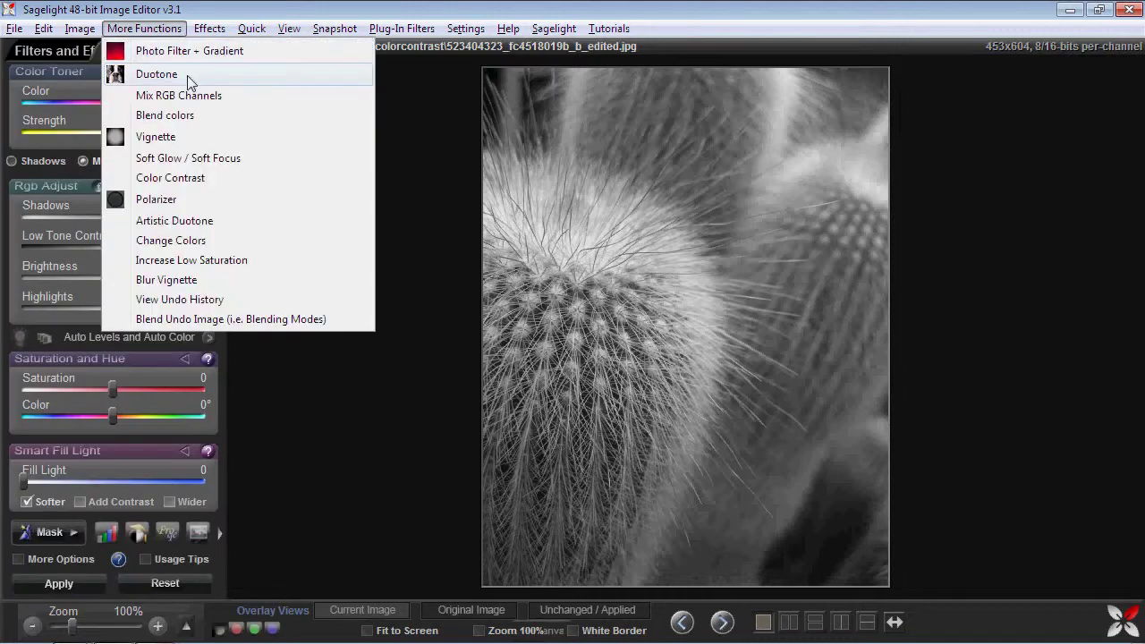
click(195, 178)
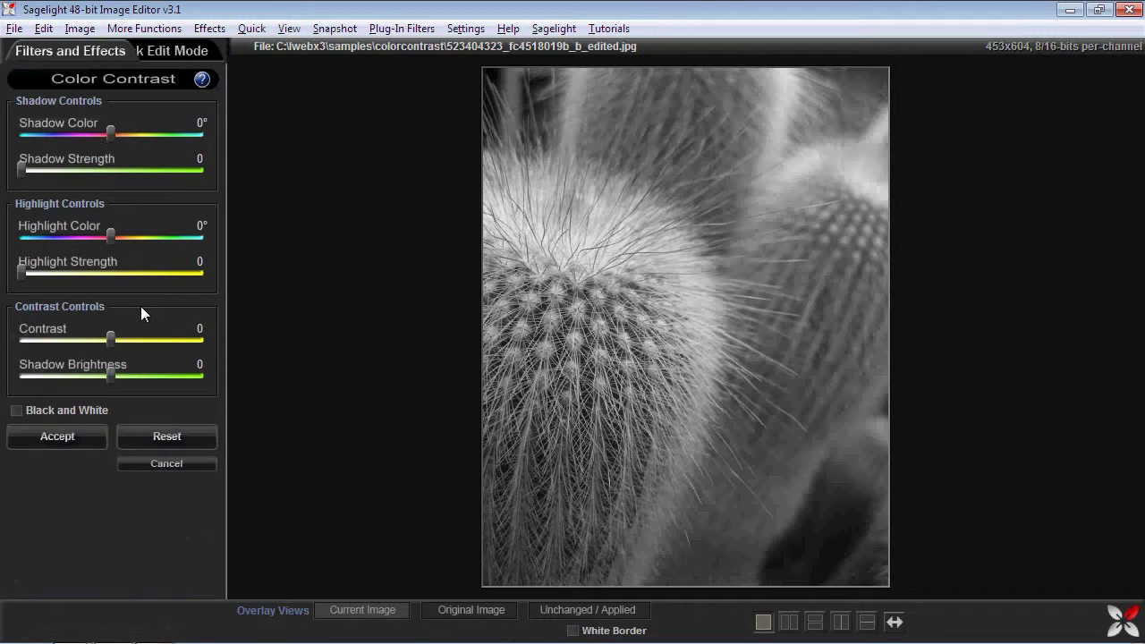
drag(21, 172, 83, 171)
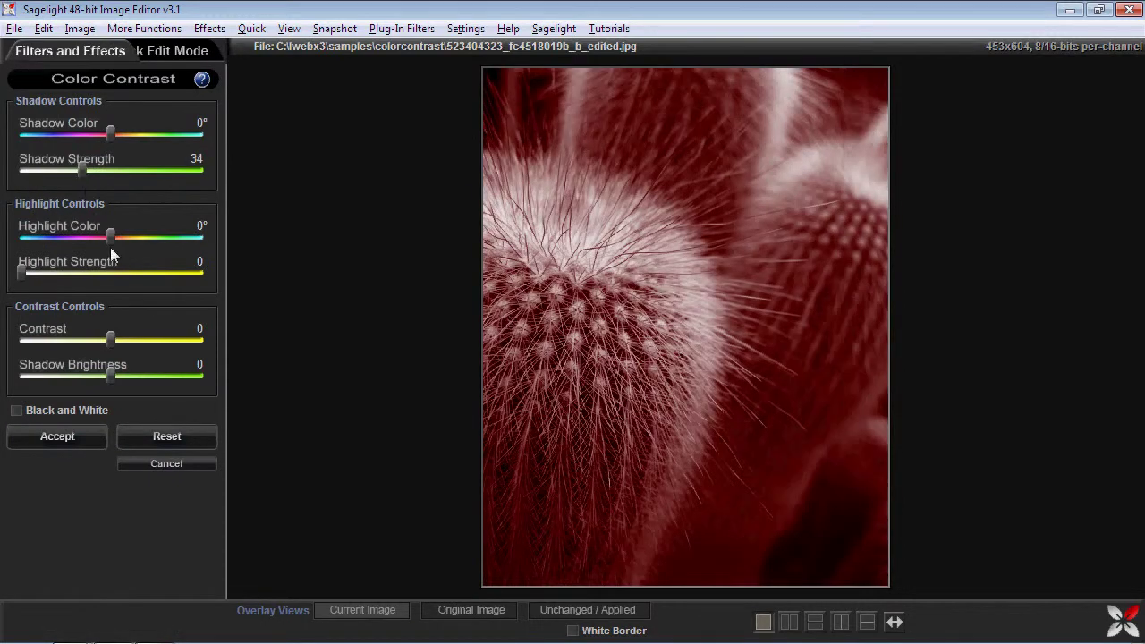
drag(21, 273, 148, 237)
Fine-tune to Shadow Strength 38, Highlight Strength 56, Contrast -43 and Shadow Brightness -72.
drag(93, 164, 91, 164)
drag(111, 338, 73, 336)
drag(110, 375, 51, 380)
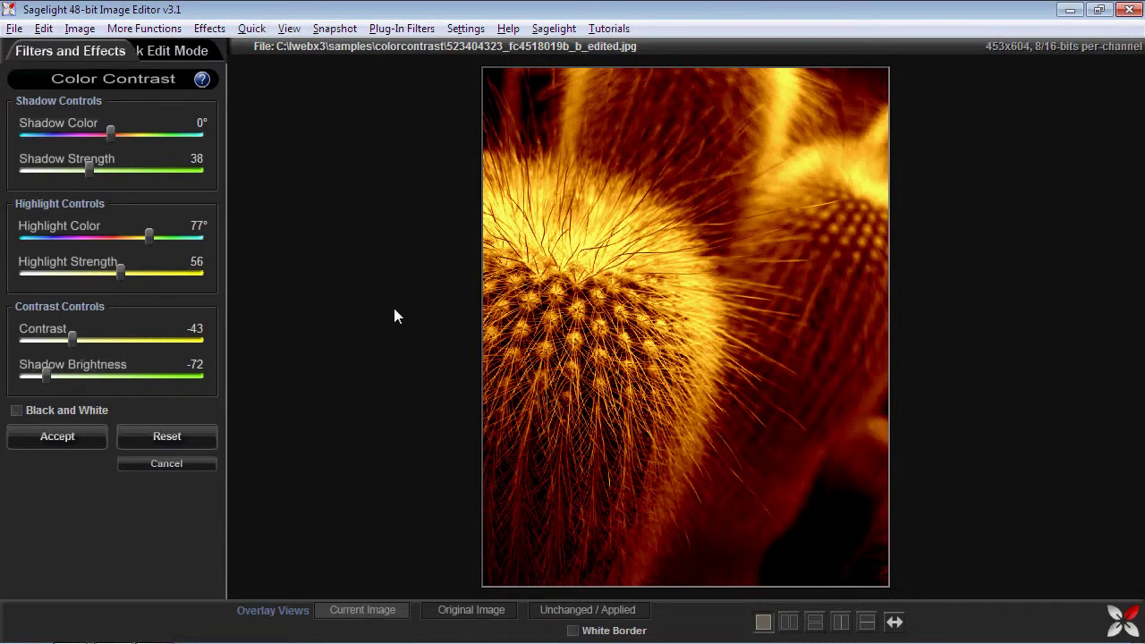
mouse_move(113, 280)
mouse_down()
mouse_move(95, 274)
mouse_move(114, 280)
mouse_up()
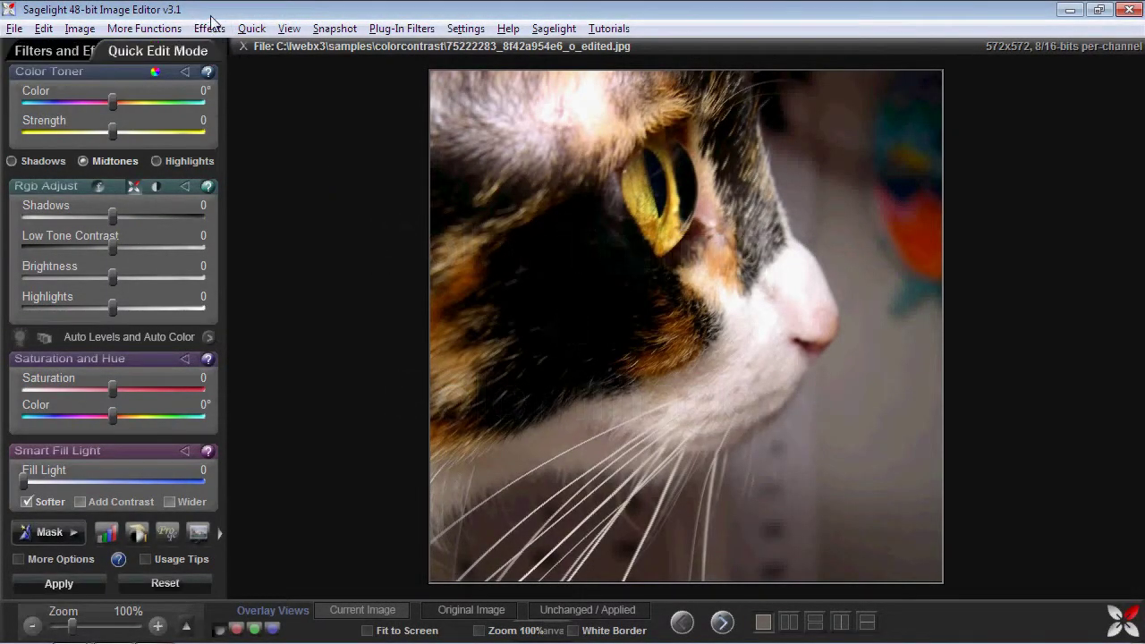
Open Color Contrast on the cat photo and try blue, then yellow-brown shadow and highlight tints.
click(166, 29)
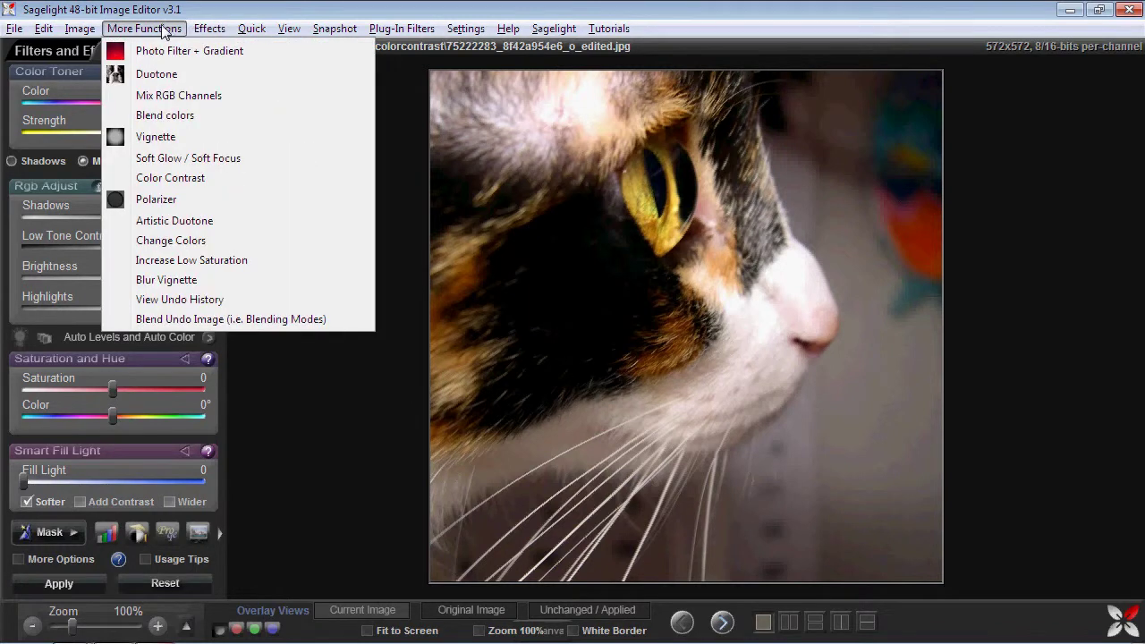
click(179, 178)
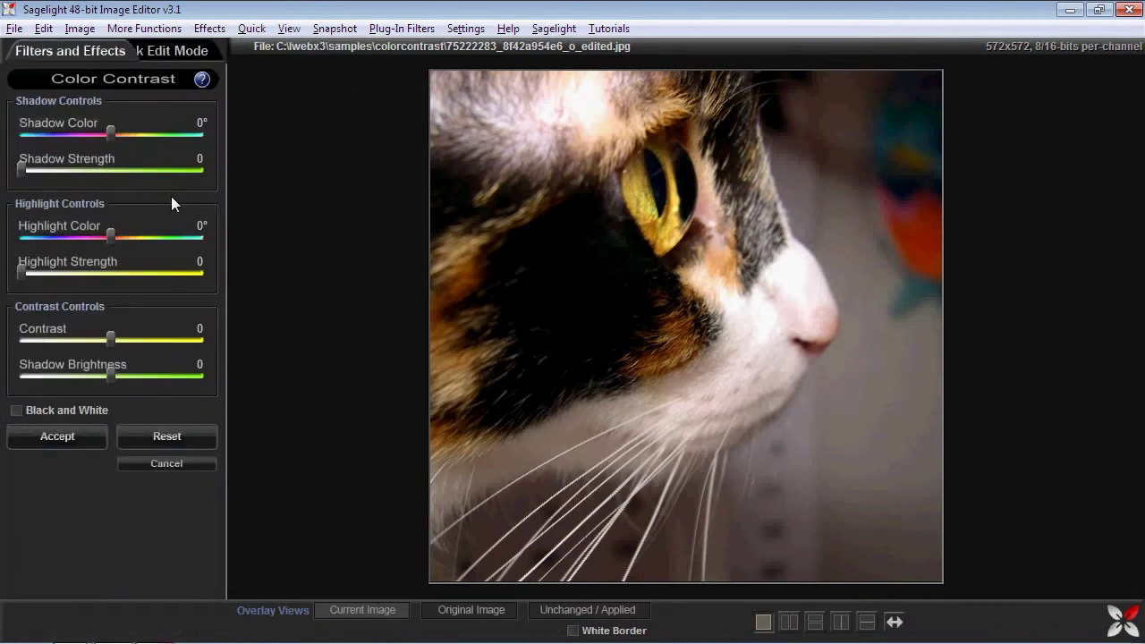
drag(110, 134, 61, 134)
drag(22, 170, 71, 156)
drag(30, 262, 125, 228)
drag(73, 272, 19, 244)
drag(69, 165, 153, 136)
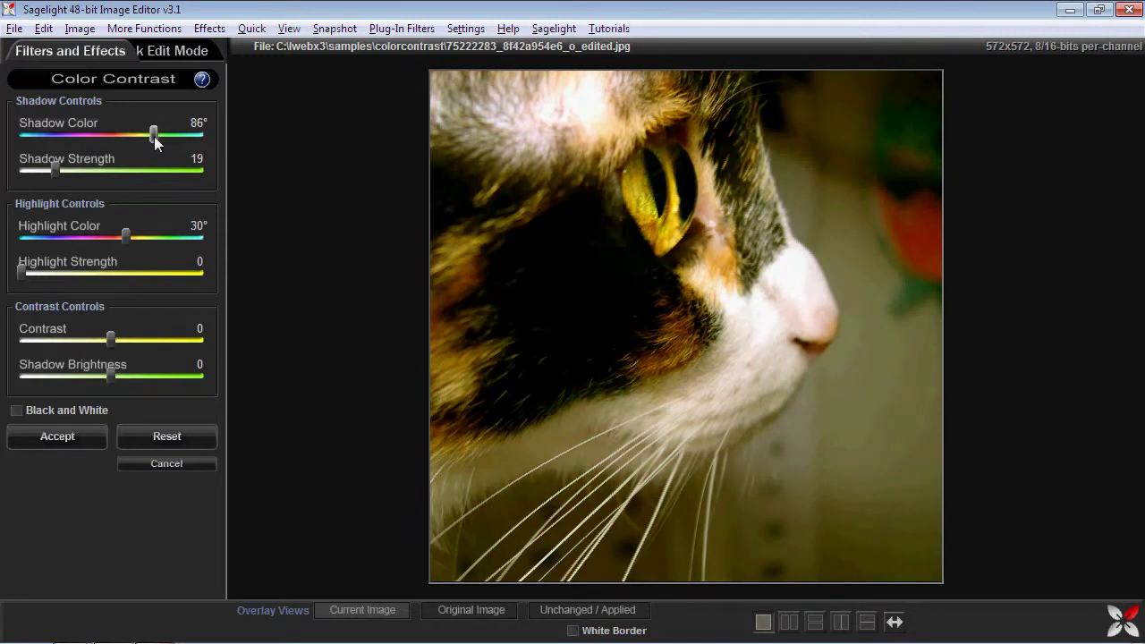
drag(66, 176, 121, 168)
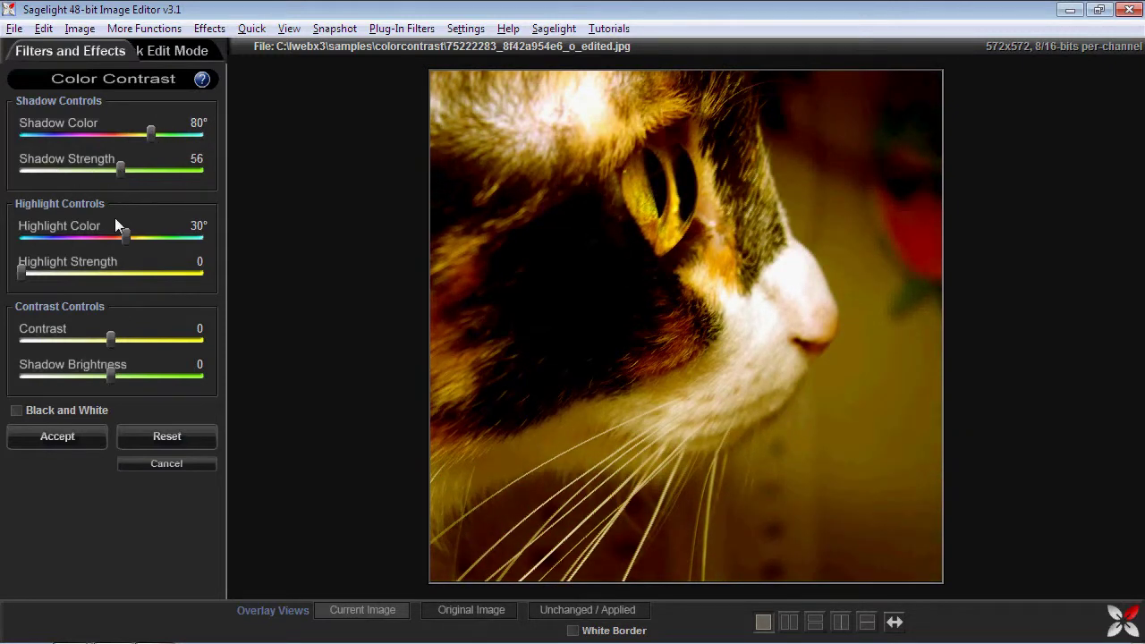
Add a golden highlight tint, soften the contrast and darken the shadows to about -71.
drag(109, 336, 113, 337)
drag(126, 237, 133, 238)
drag(25, 271, 111, 268)
drag(113, 338, 79, 335)
drag(107, 371, 69, 368)
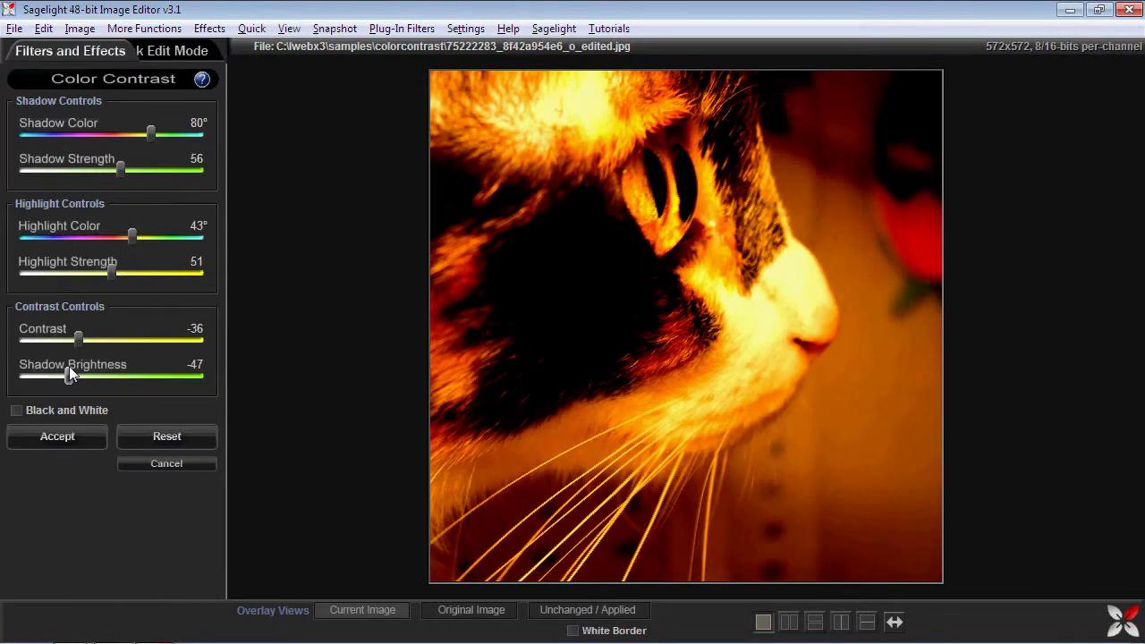
drag(112, 270, 72, 272)
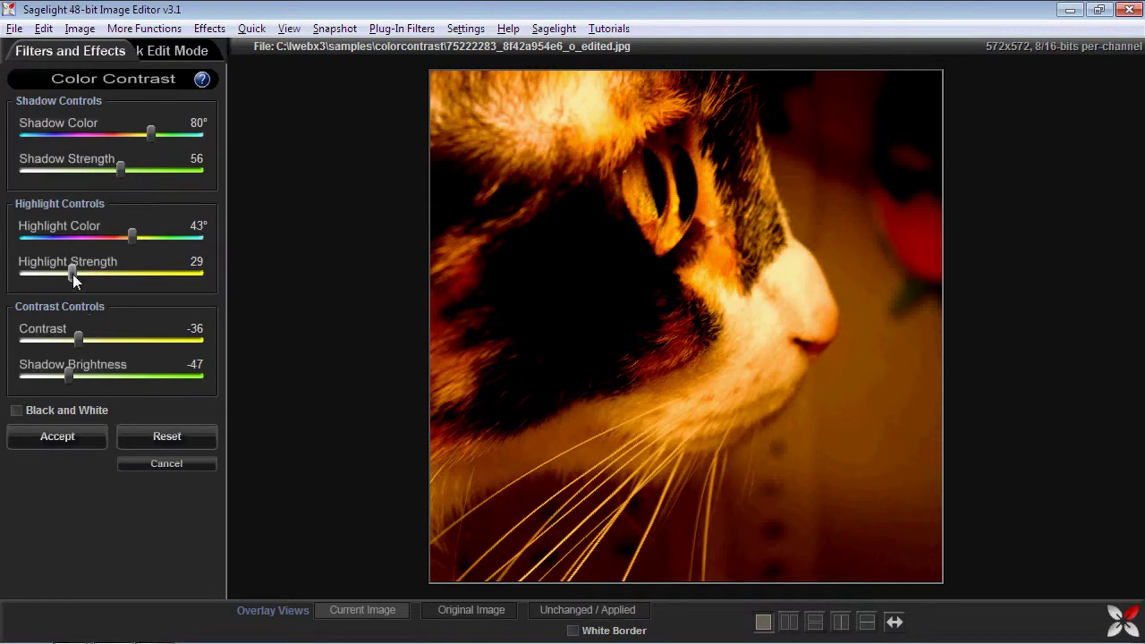
Raise highlight strength to 95 and shadow strength to 100, set contrast -87 and shadow color -87° deep blue.
drag(72, 274, 192, 274)
drag(119, 171, 193, 170)
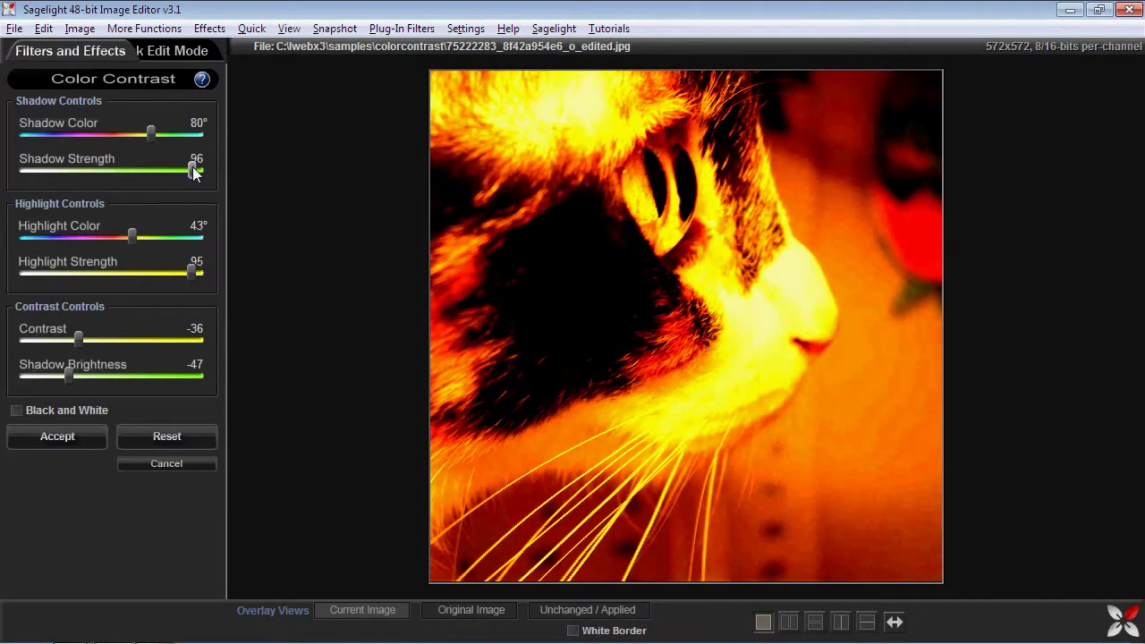
drag(77, 333, 47, 366)
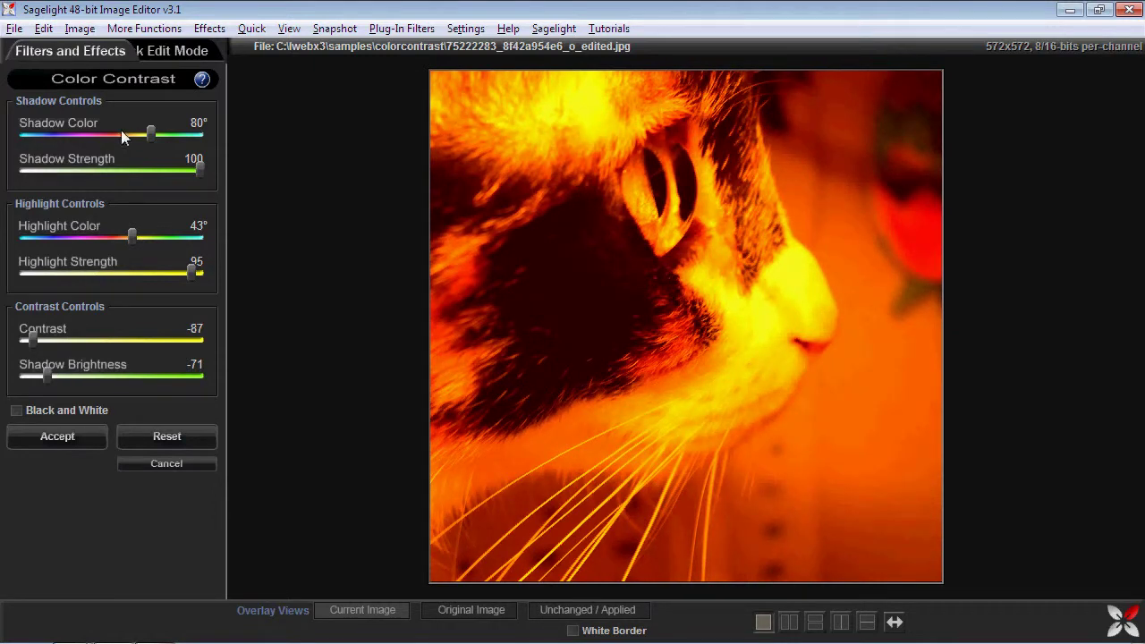
drag(147, 132, 69, 137)
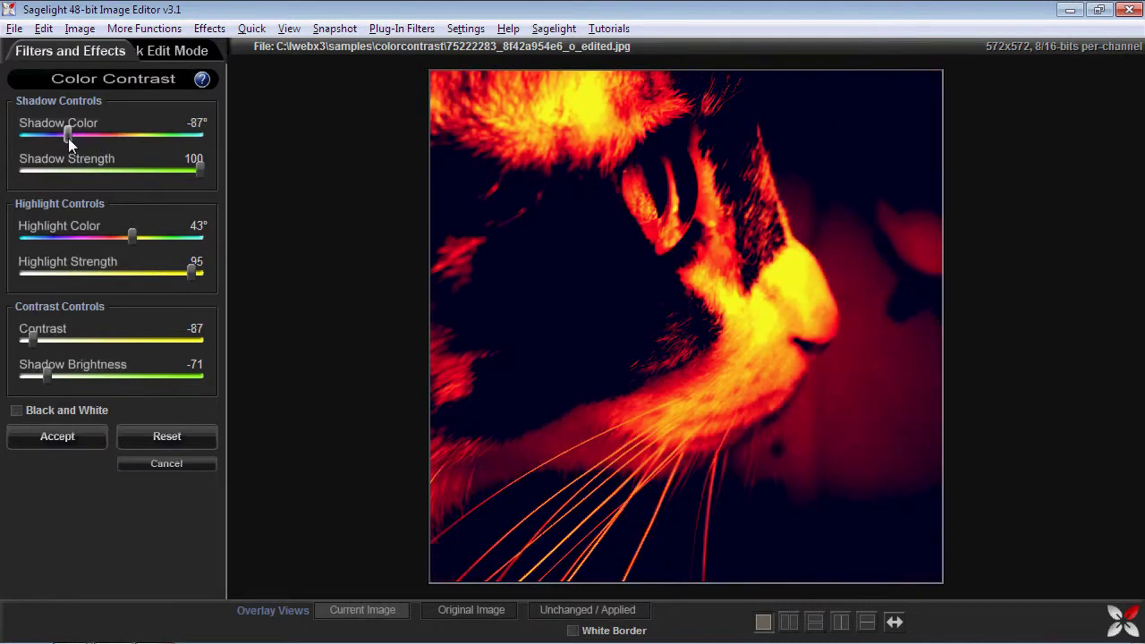
Try other highlight hue, contrast and shadow brightness values, then reset Color Contrast to the cat's natural colours.
drag(59, 381, 98, 378)
click(123, 235)
drag(123, 234, 125, 234)
drag(35, 340, 32, 340)
mouse_move(97, 376)
mouse_down()
mouse_move(139, 374)
mouse_move(116, 373)
mouse_up()
drag(31, 340, 172, 340)
mouse_move(116, 376)
mouse_down()
mouse_move(183, 374)
mouse_move(98, 347)
mouse_move(155, 347)
mouse_move(164, 373)
mouse_move(108, 374)
mouse_up()
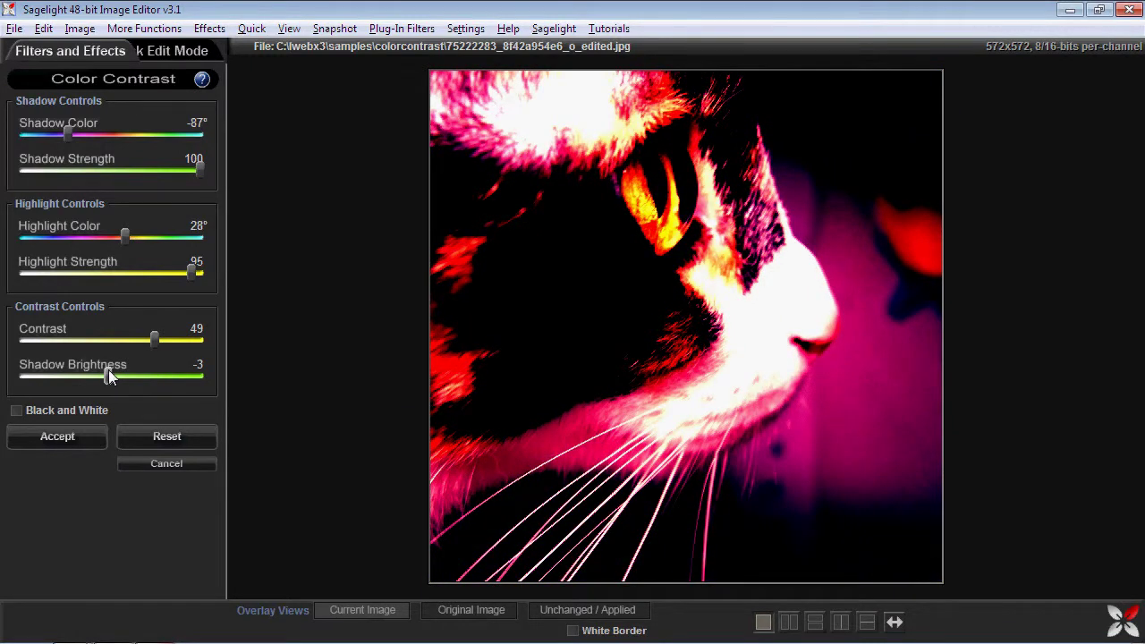
drag(109, 169, 58, 137)
click(137, 445)
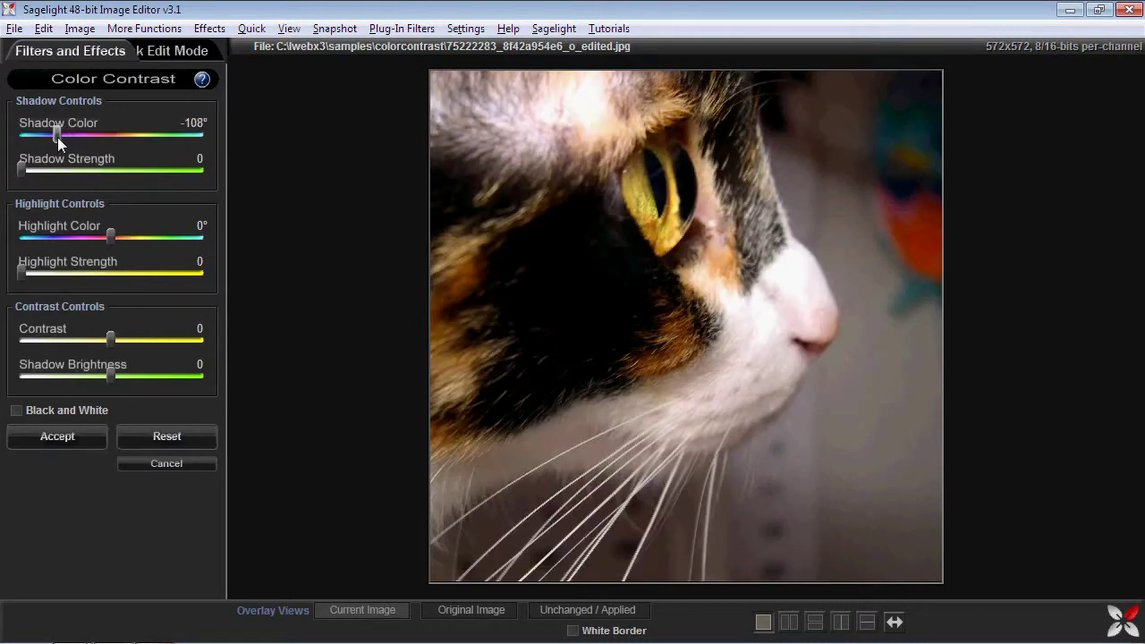
Apply a blue shadow tint at strength about 42 and compare it against the original photo.
drag(21, 170, 95, 166)
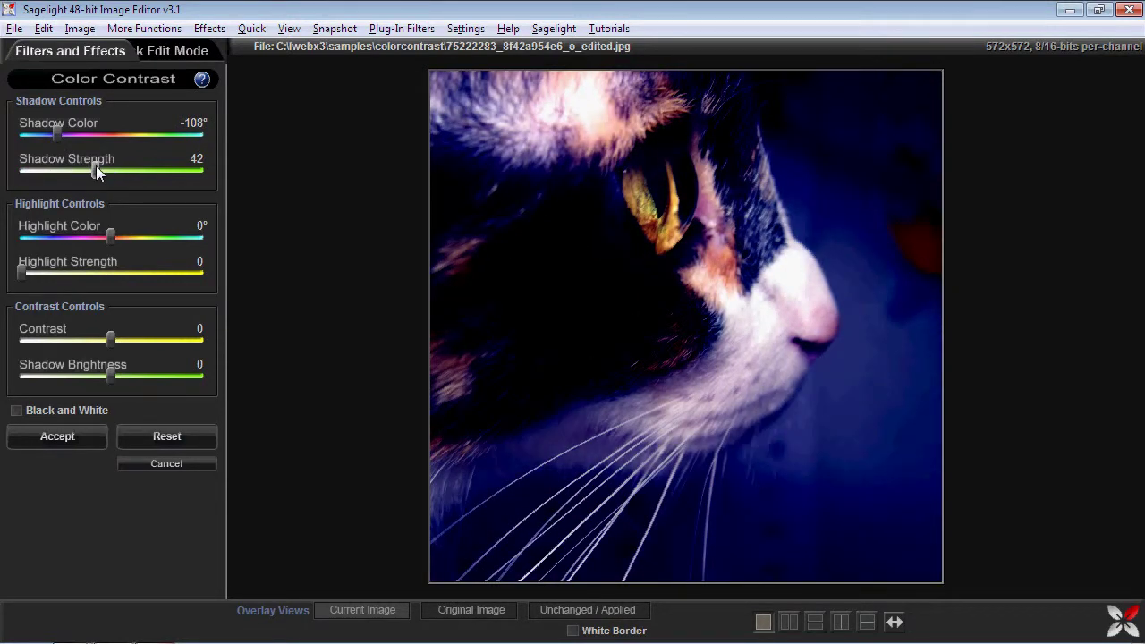
click(62, 441)
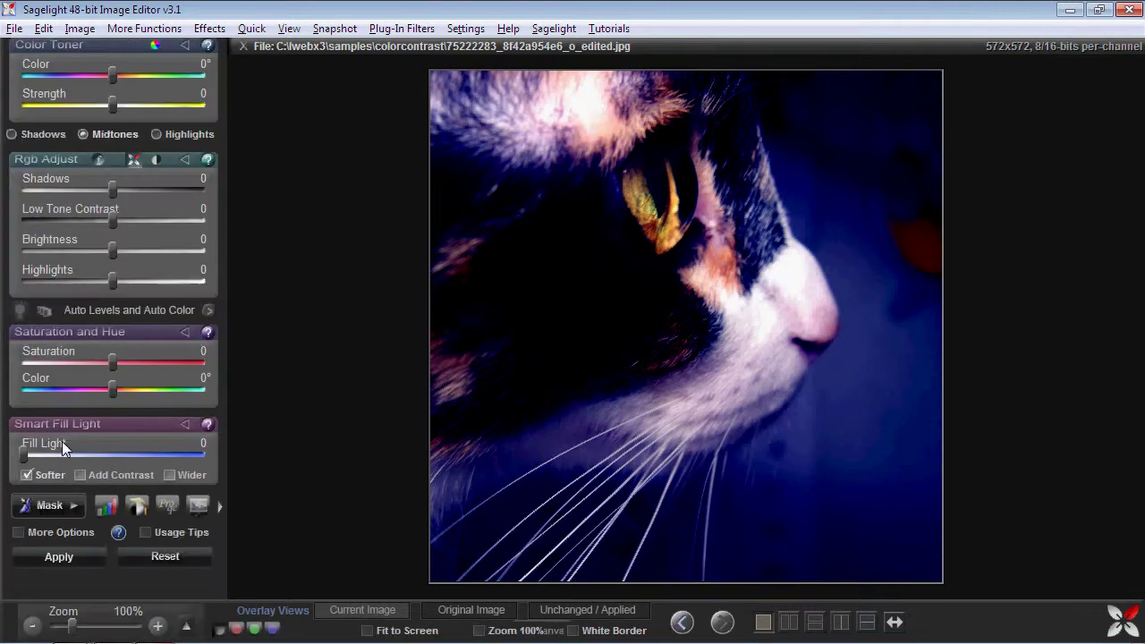
click(481, 612)
click(105, 510)
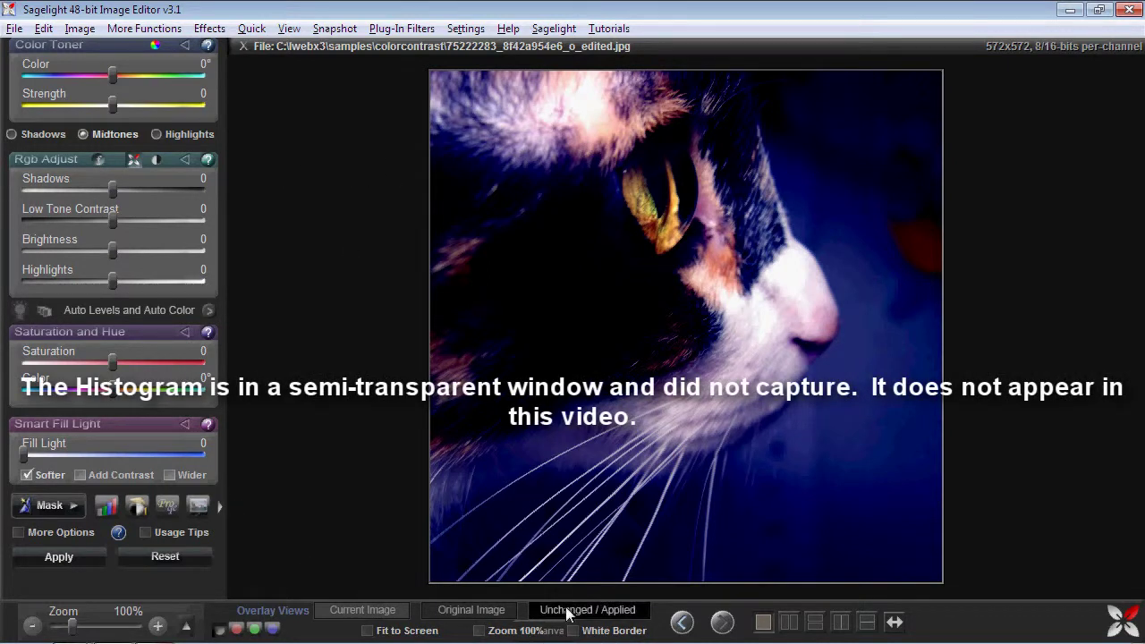
click(484, 612)
click(484, 612)
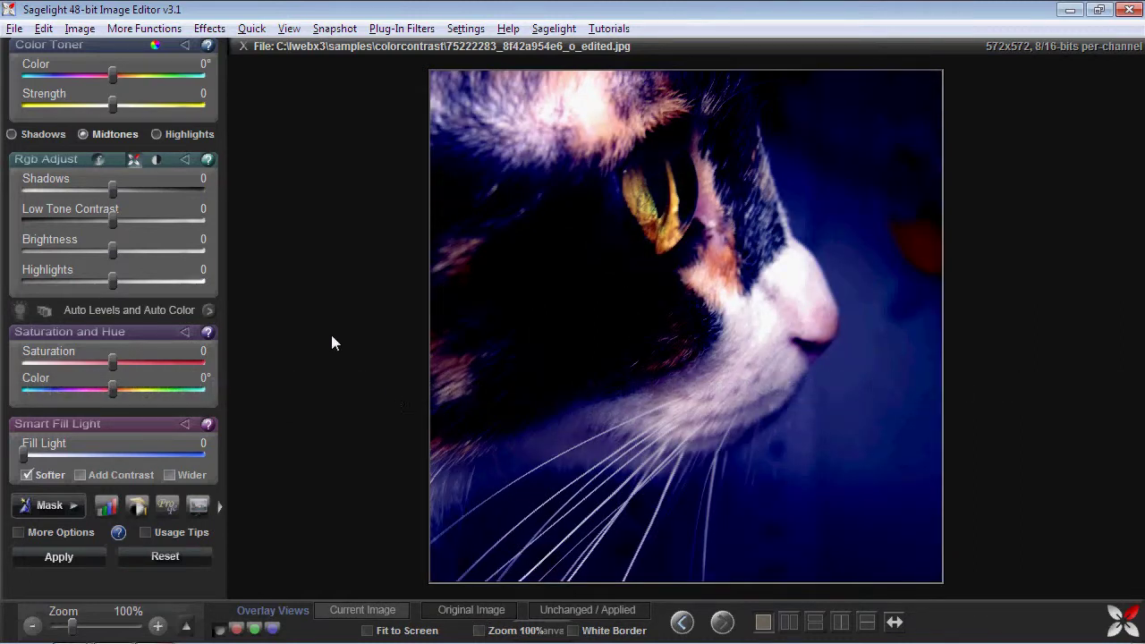
click(43, 28)
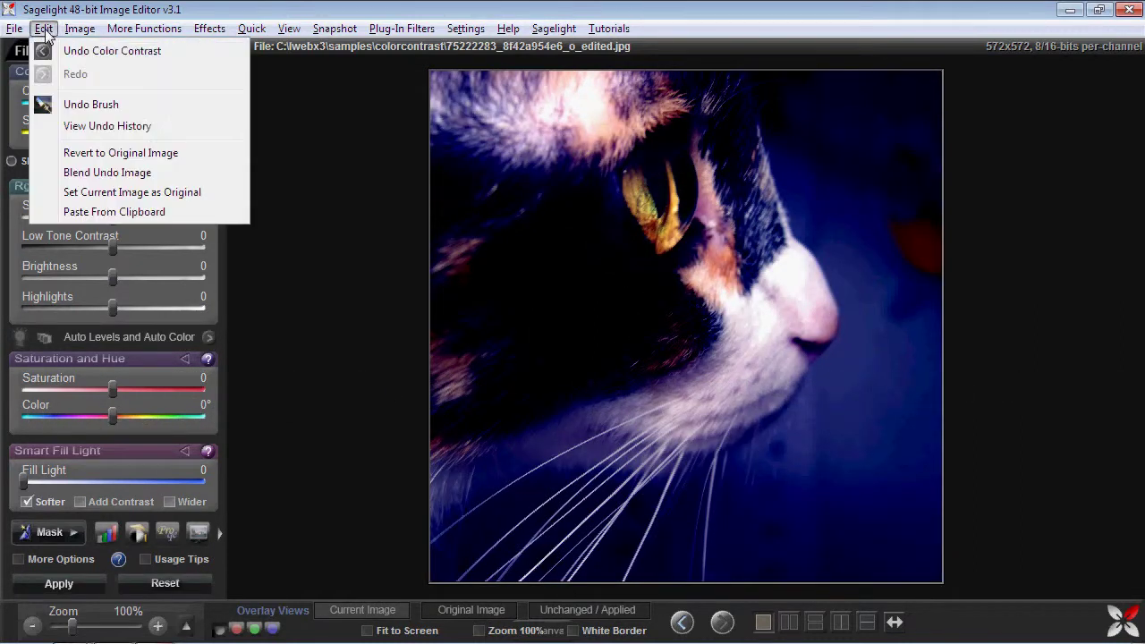
Start Blend Undo Image and set the blend order to Reversed.
click(107, 104)
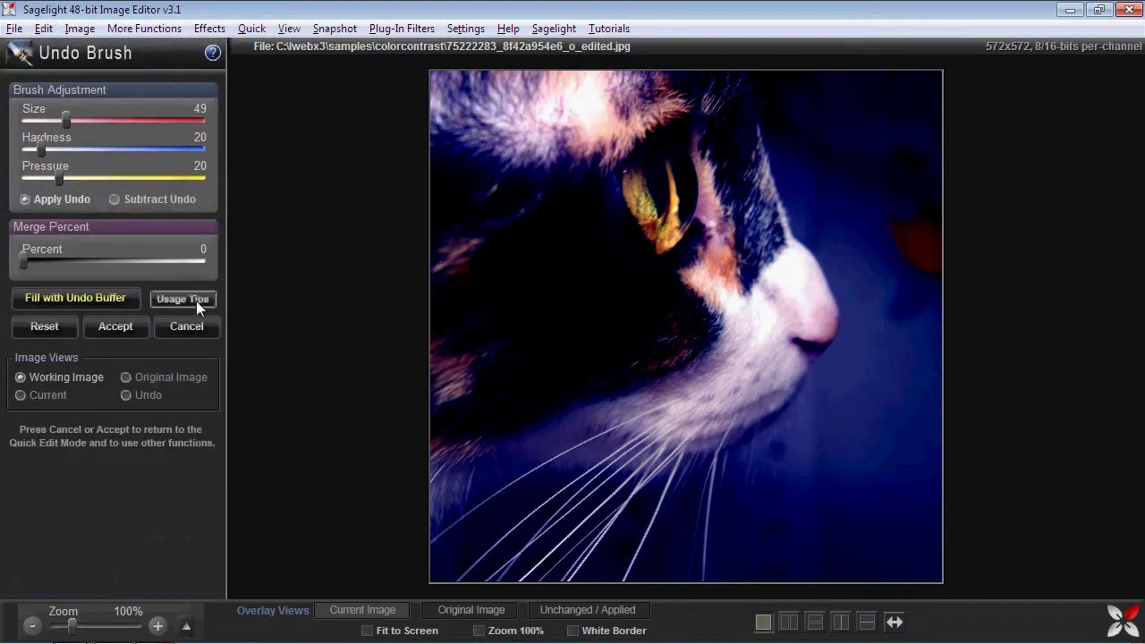
click(190, 326)
click(43, 29)
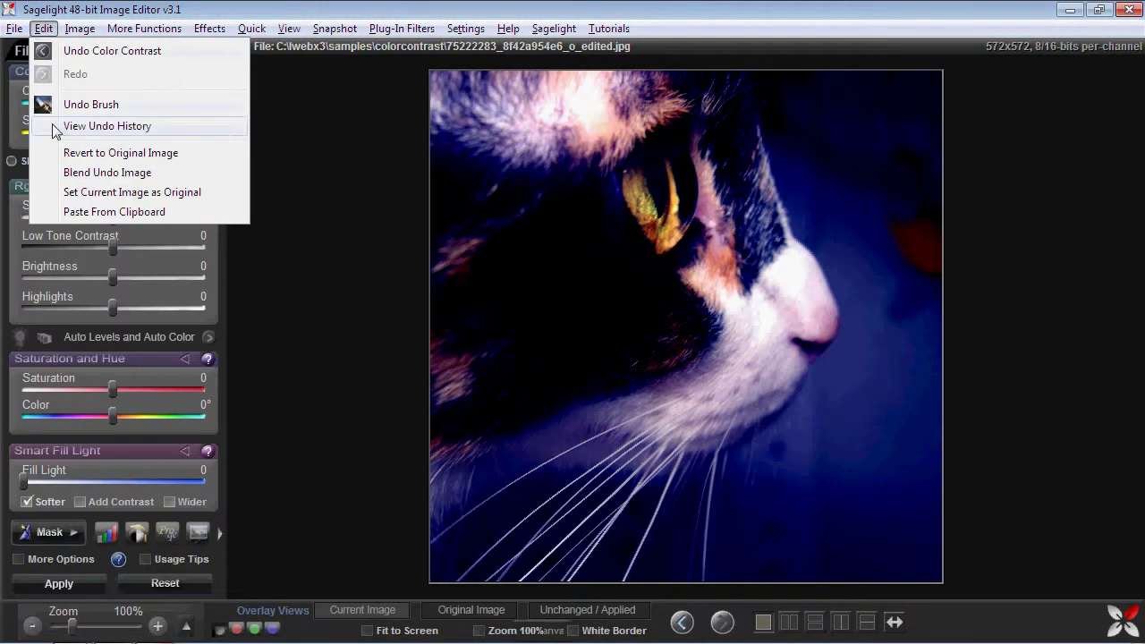
click(120, 172)
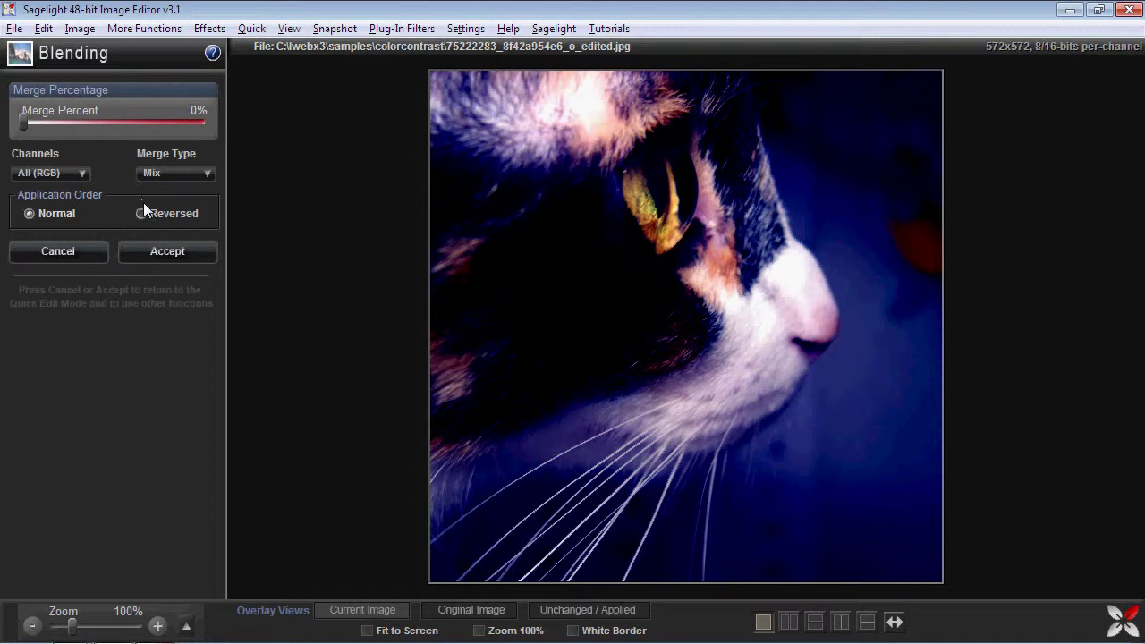
click(154, 212)
click(65, 212)
click(164, 212)
click(71, 212)
click(149, 212)
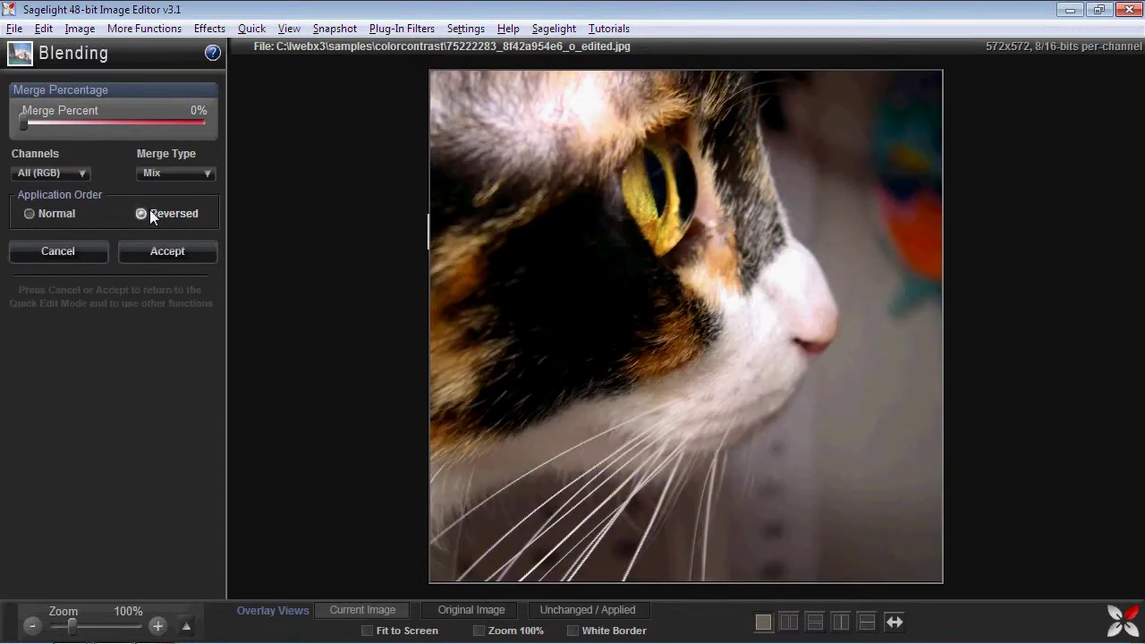
click(72, 212)
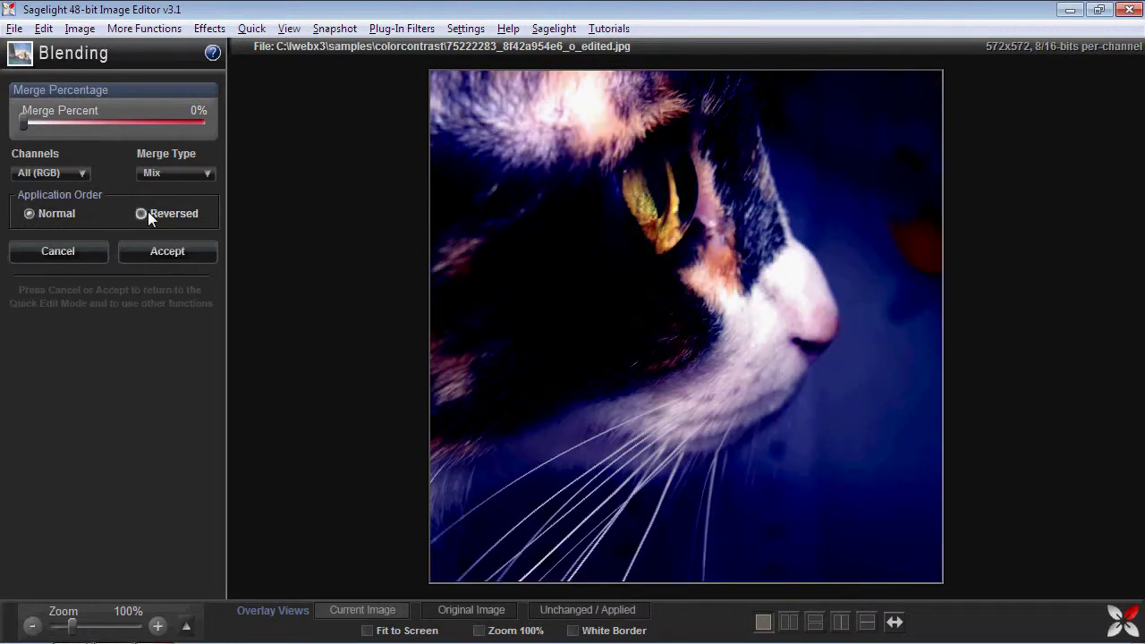
click(148, 213)
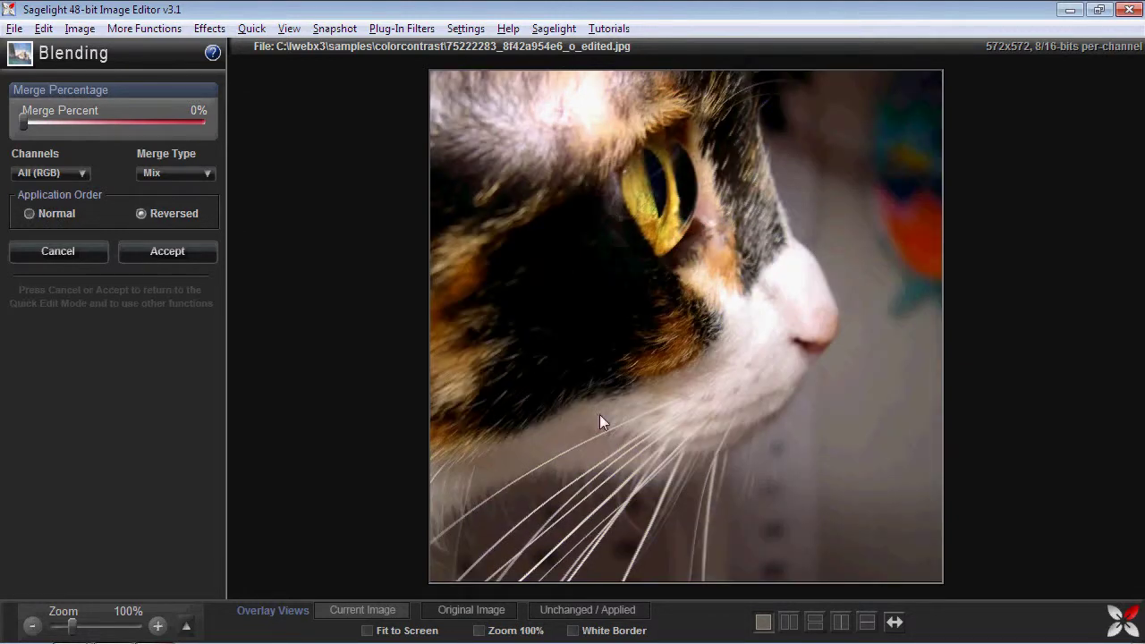
Blend with Screen mode at 100% Merge Percent and accept.
click(186, 173)
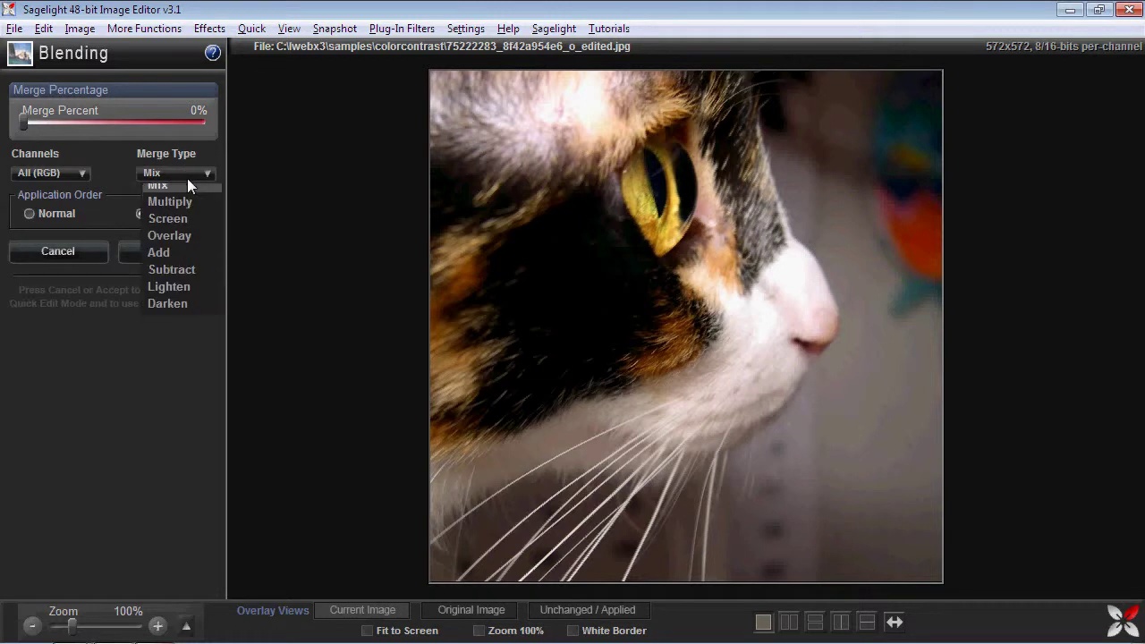
click(177, 228)
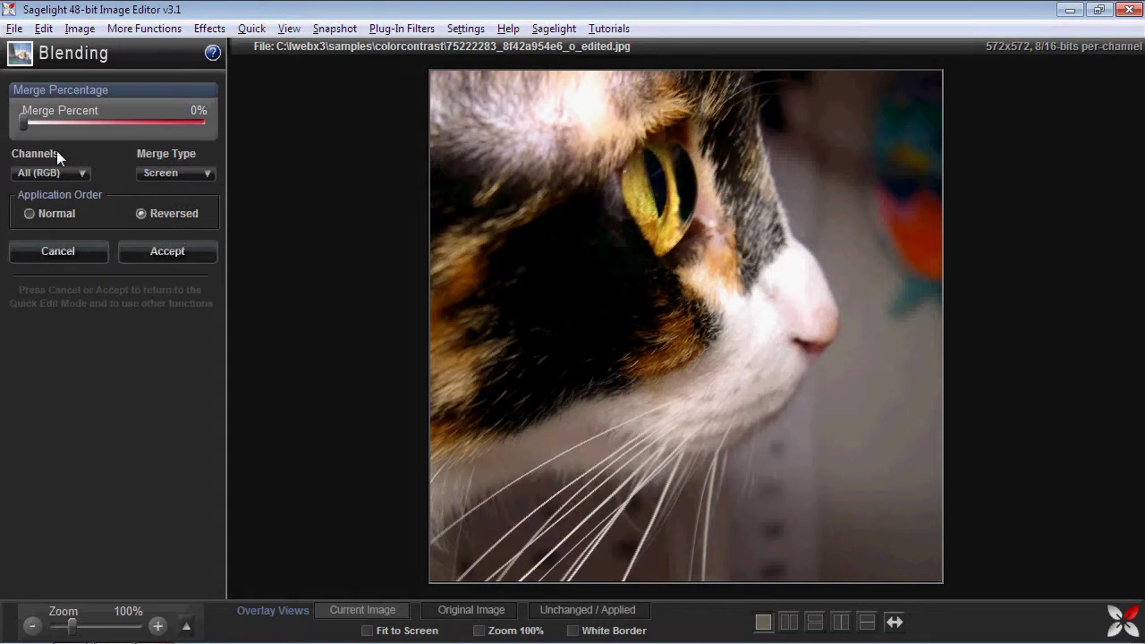
drag(32, 120, 224, 126)
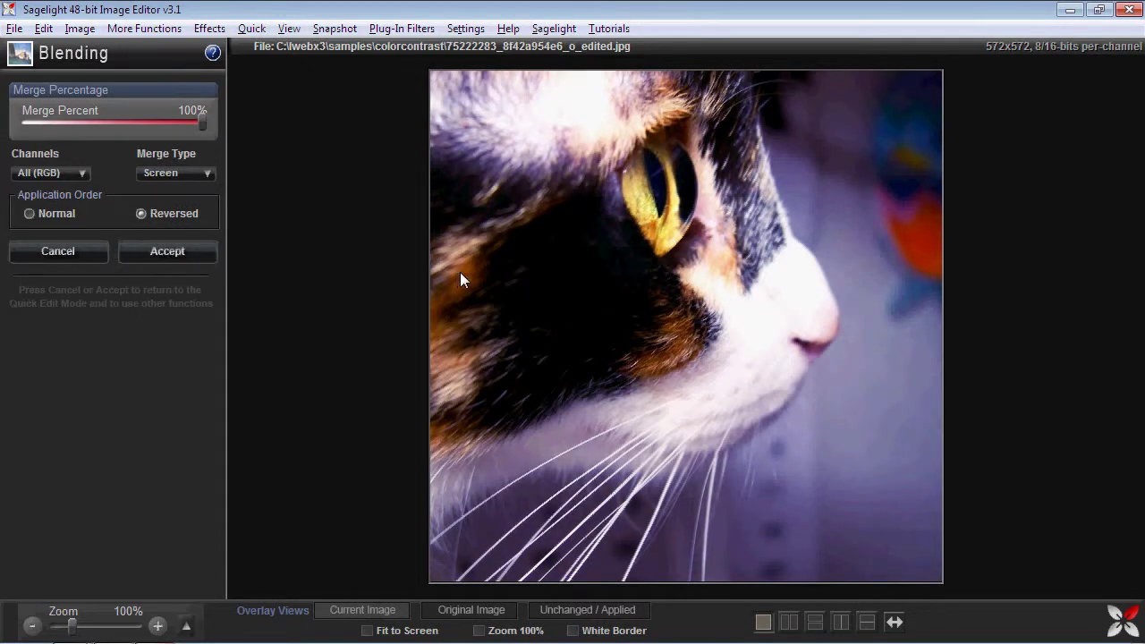
click(209, 258)
In Rgb Adjust, lift the shadows to about 16 and lower the highlights to about -24.
drag(105, 302, 32, 301)
mouse_move(104, 274)
mouse_down()
mouse_move(90, 276)
mouse_move(87, 305)
mouse_move(111, 272)
mouse_up()
click(99, 186)
drag(112, 217, 120, 240)
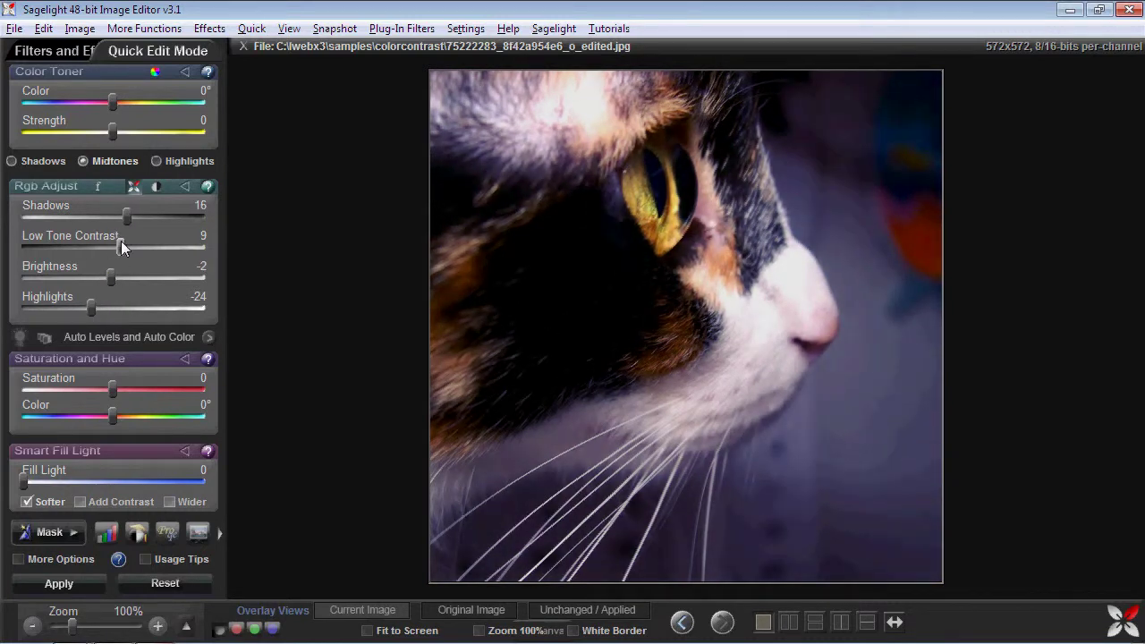
Apply the RGB adjustments and check the result against the original photo.
scroll(158, 573, down, 1)
click(79, 560)
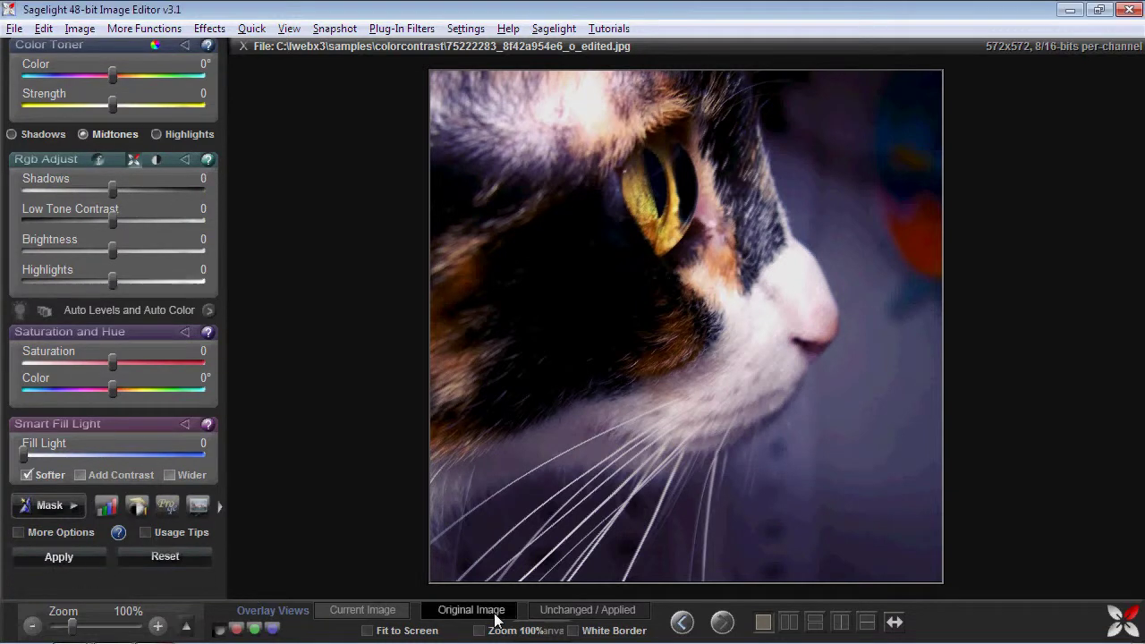
click(462, 615)
click(463, 616)
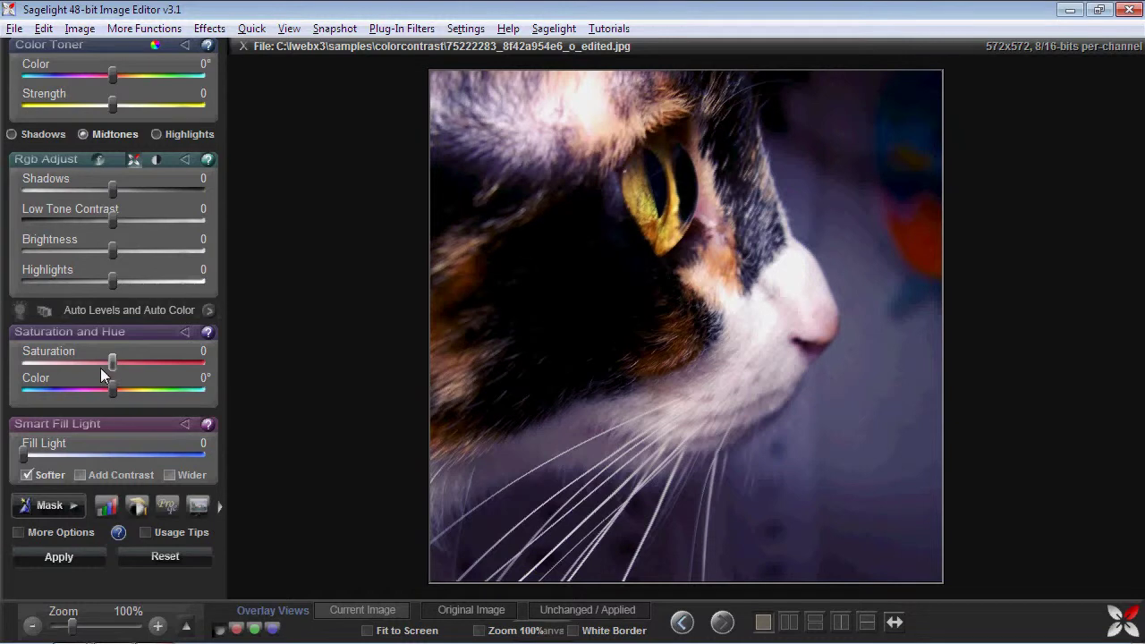
Boost saturation to about 20, apply it, and show the edited cat beside the original.
mouse_move(112, 363)
mouse_down()
mouse_move(138, 363)
mouse_move(129, 359)
mouse_up()
click(57, 557)
click(789, 622)
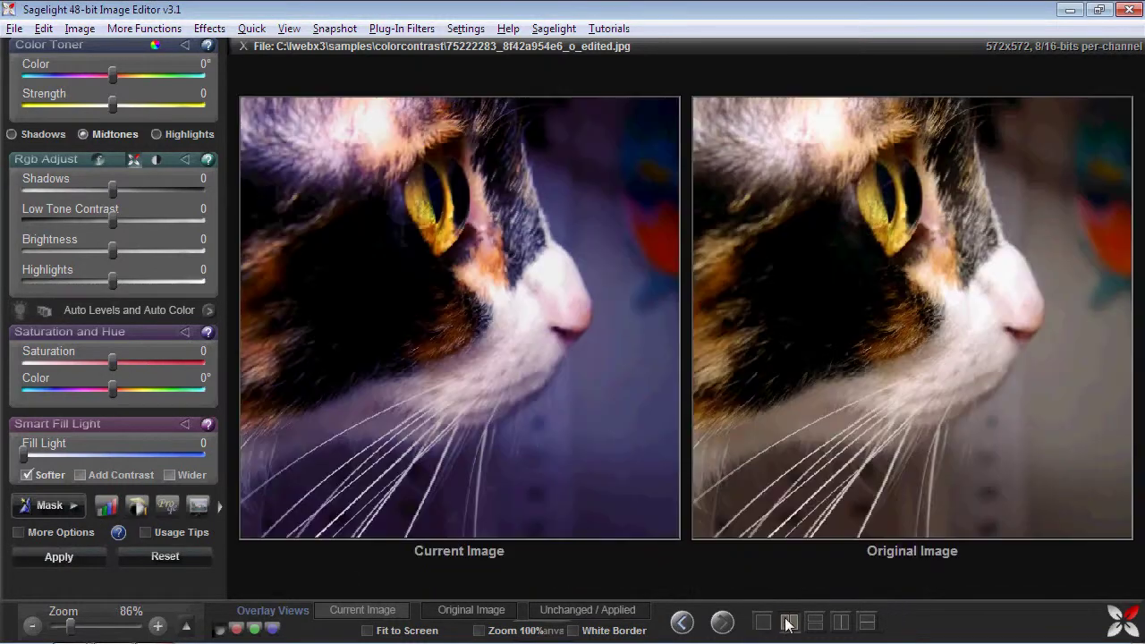